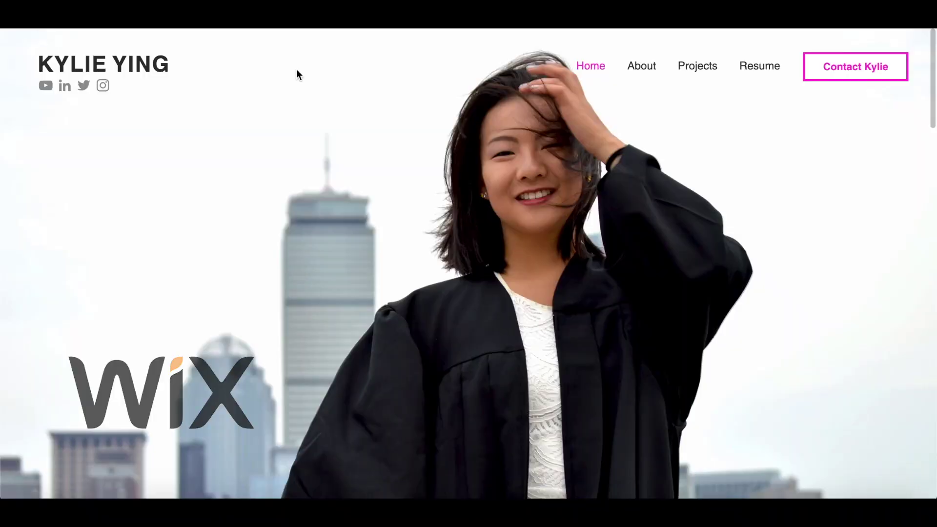
Step: Look through the finished example site's Home, Projects and Resume pages
scroll(297, 72, "down", 2)
scroll(296, 72, "down", 8)
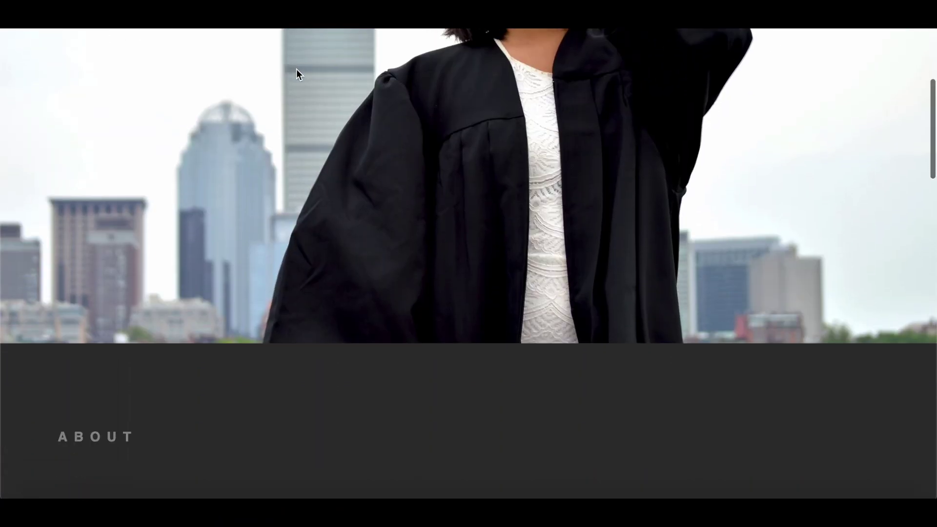
scroll(300, 74, "down", 2)
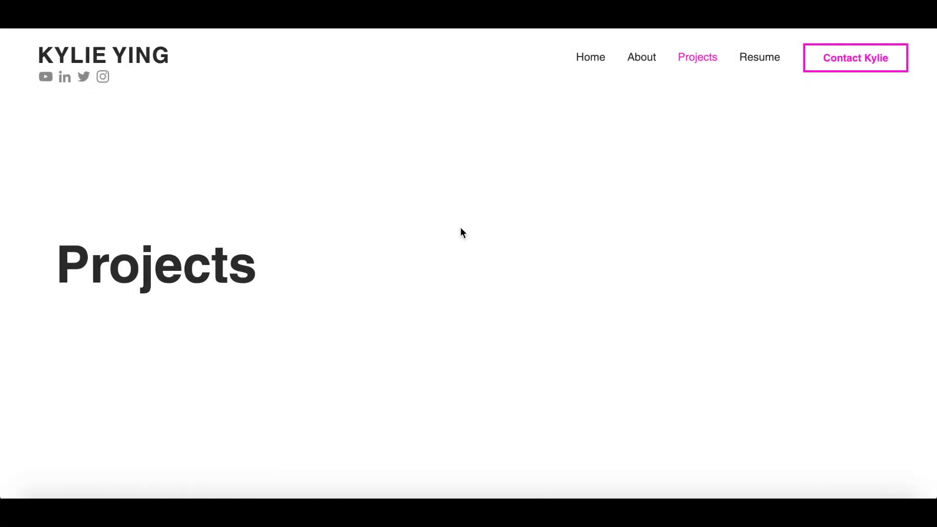
scroll(462, 233, "down", 15)
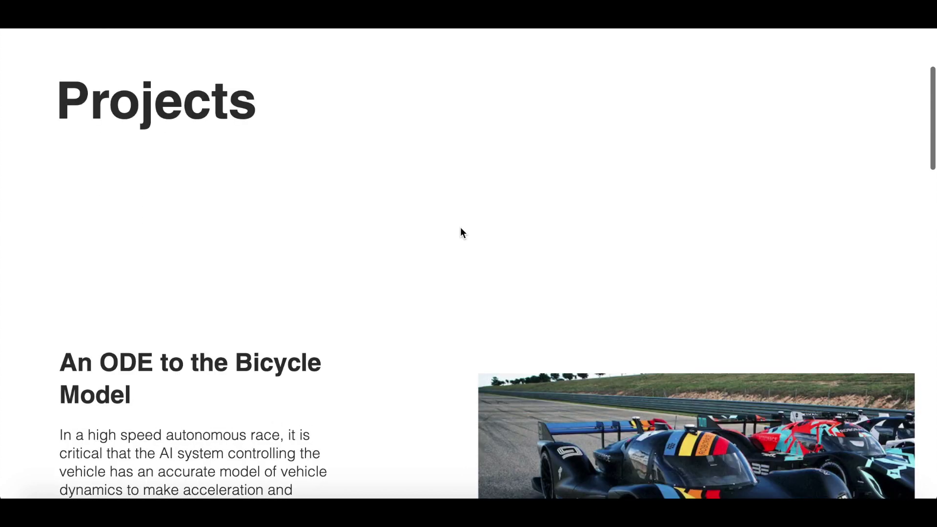
scroll(463, 233, "down", 5)
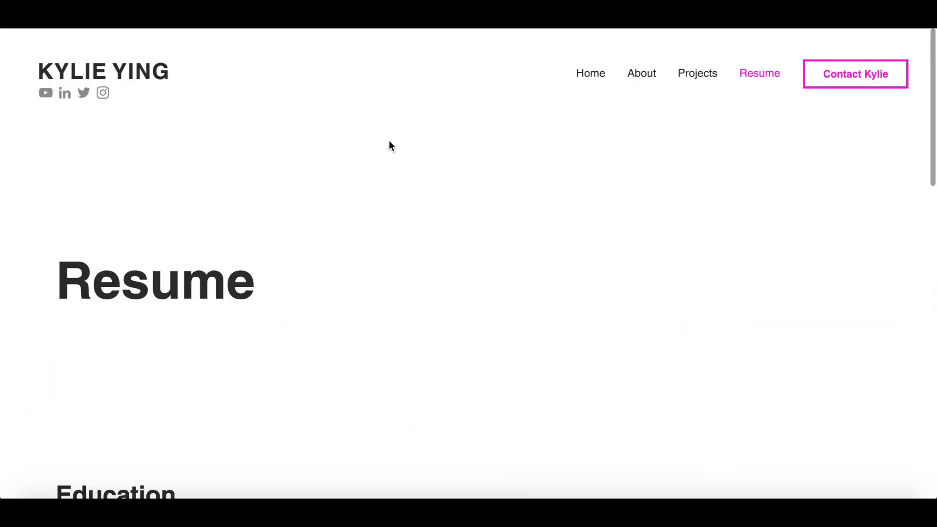
scroll(389, 142, "down", 8)
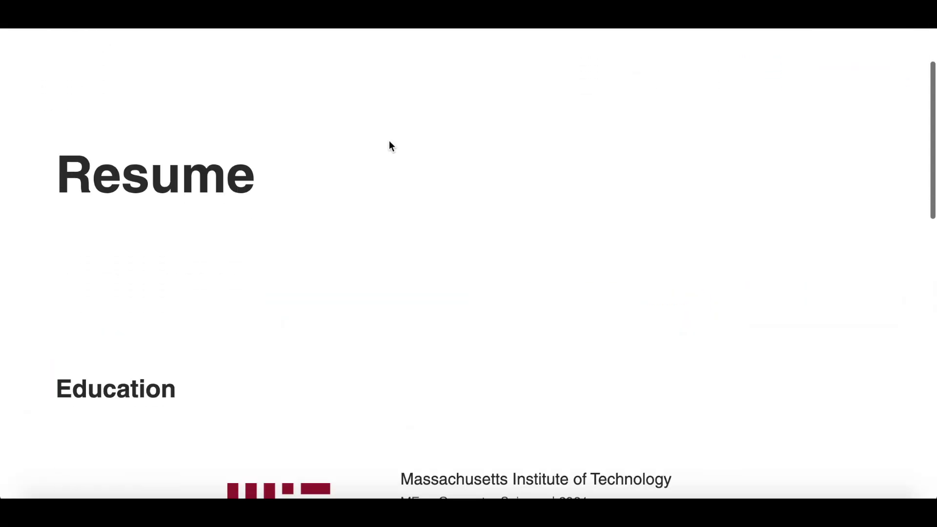
scroll(389, 144, "down", 7)
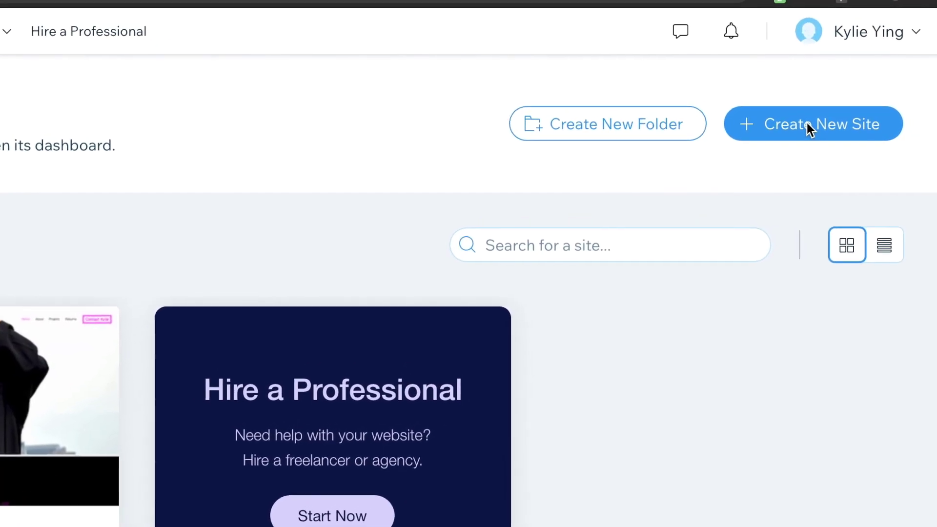
Step: Create a new site and choose to build it with the Editor from a template
left_click(793, 134)
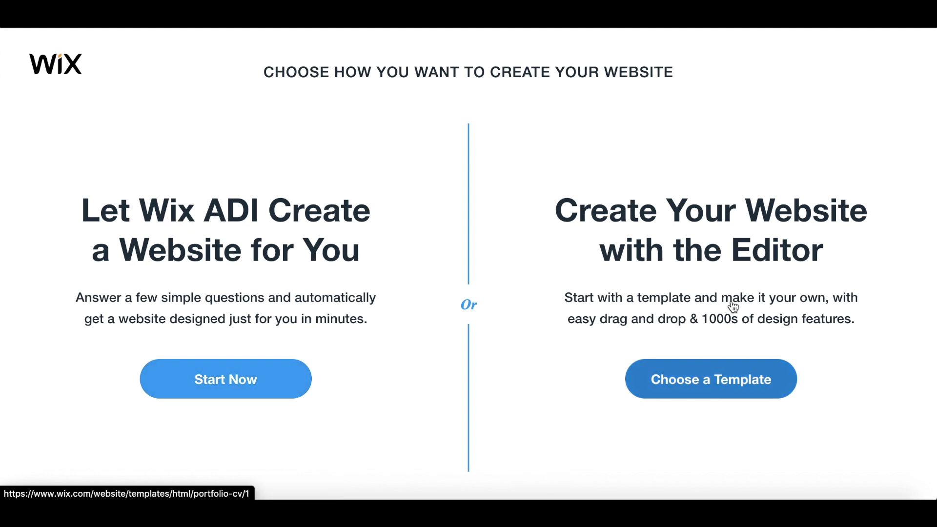
left_click(716, 381)
Step: Browse the Portfolio & CV templates to page 2 and open the Motivational Speaker template for editing
scroll(633, 271, "down", 2)
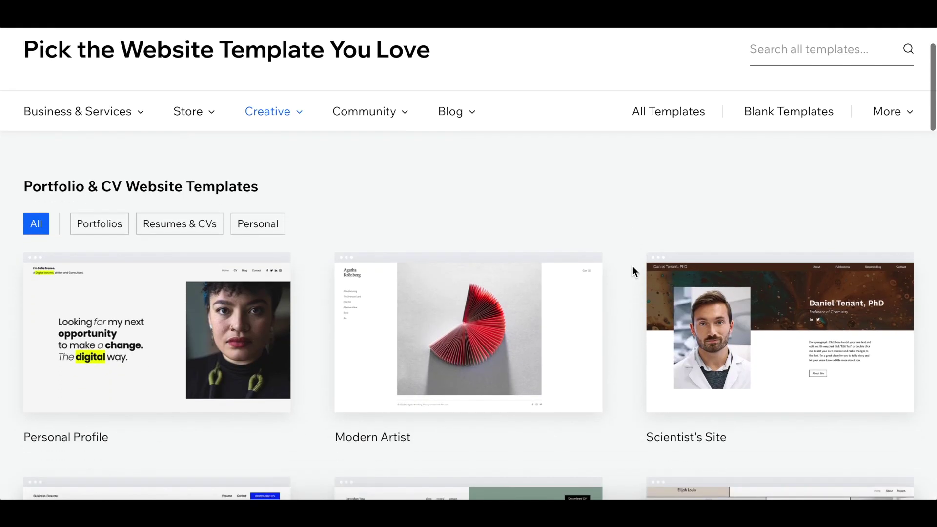
scroll(633, 269, "down", 7)
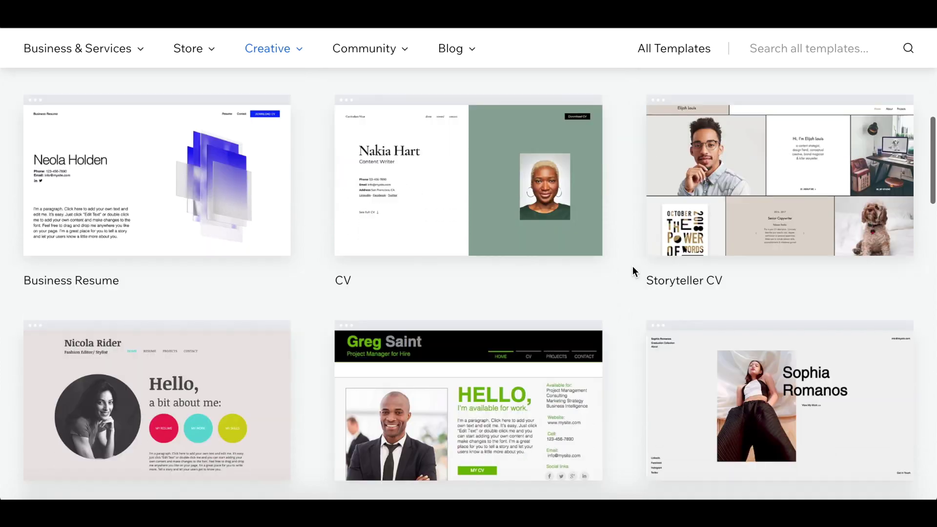
scroll(633, 268, "down", 4)
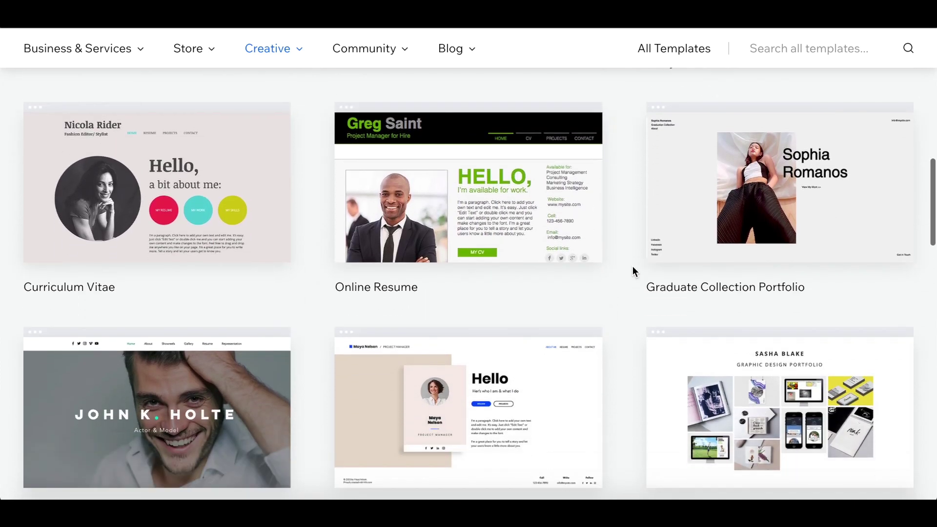
scroll(633, 268, "down", 3)
scroll(614, 316, "down", 3)
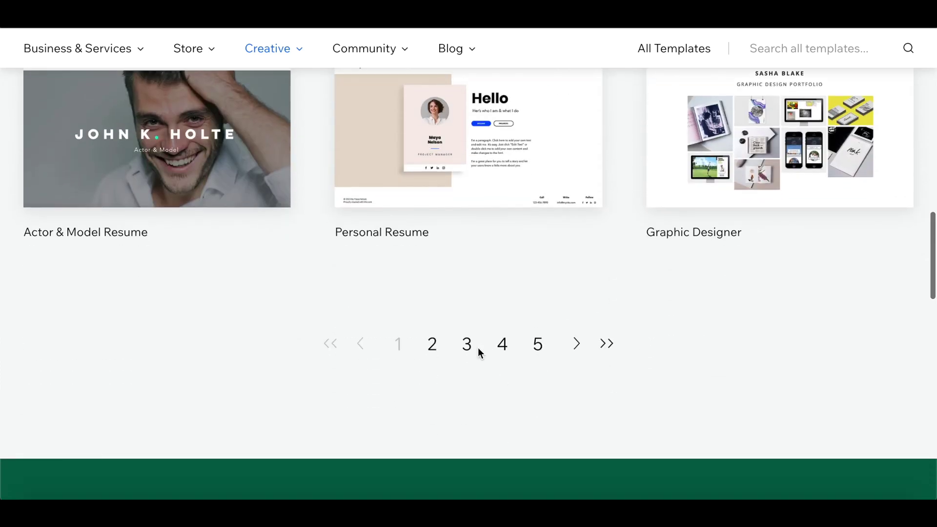
left_click(429, 350)
scroll(601, 200, "down", 1)
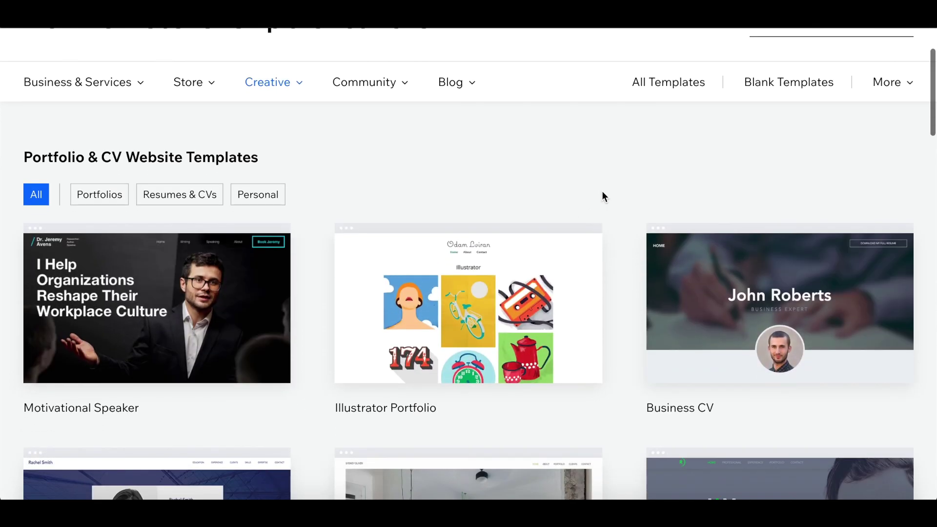
scroll(603, 195, "down", 1)
mouse_move(79, 275)
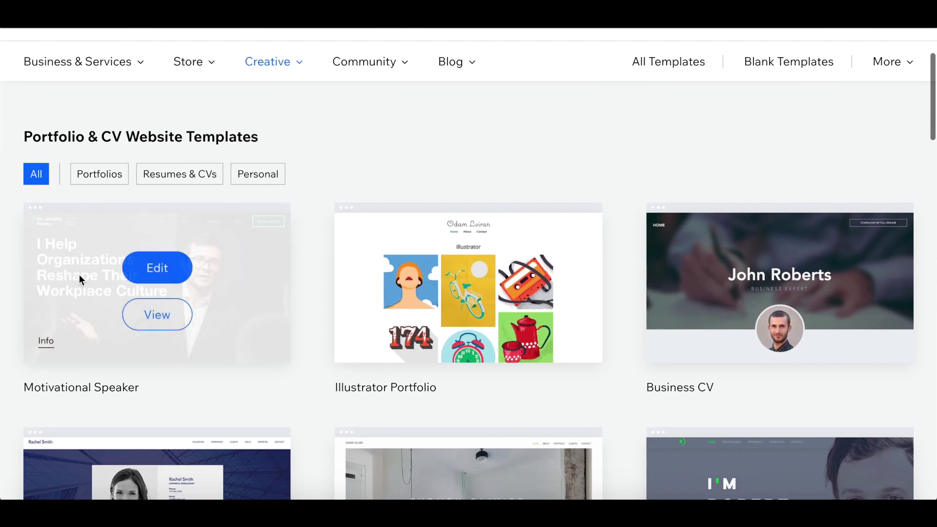
left_click(147, 266)
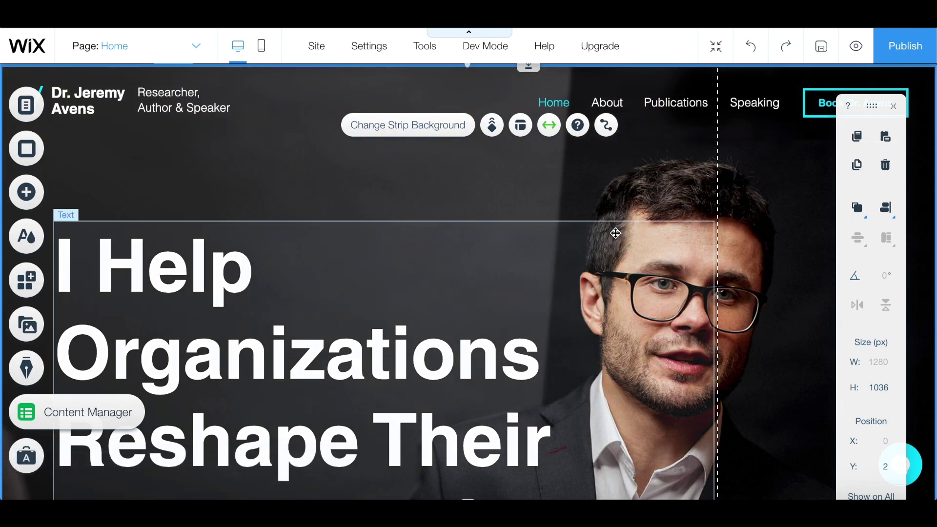
Step: Delete the "Researcher, Author & Speaker" tagline and the turquoise slash beside the name in the home page header
scroll(739, 207, "down", 3)
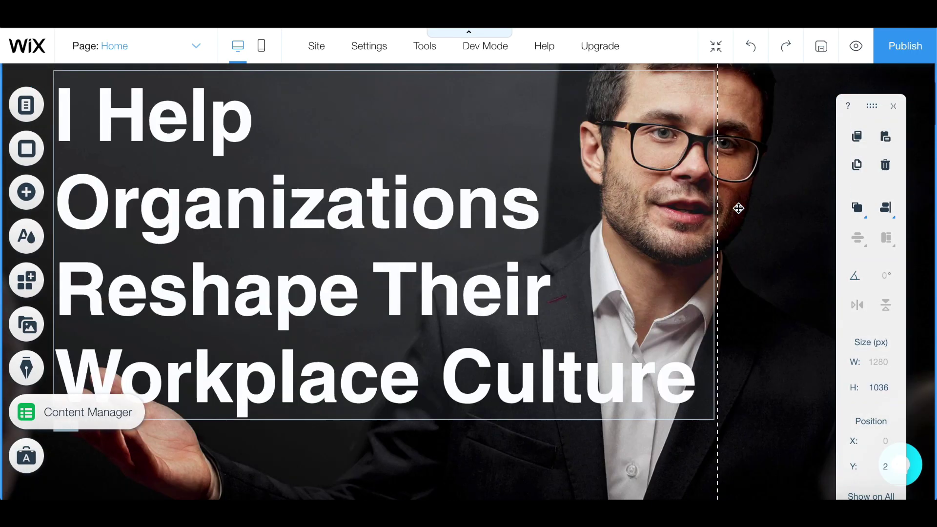
scroll(739, 207, "down", 10)
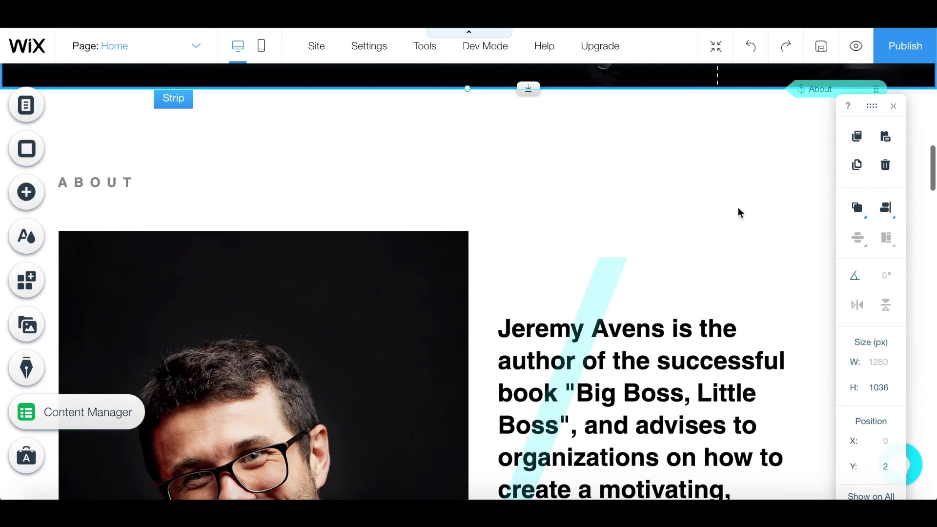
scroll(738, 213, "down", 15)
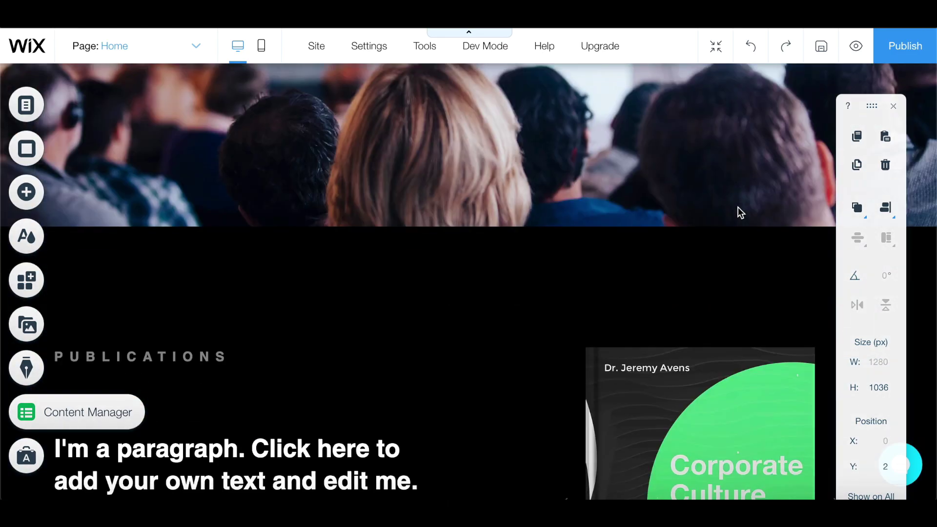
scroll(737, 210, "up", 20)
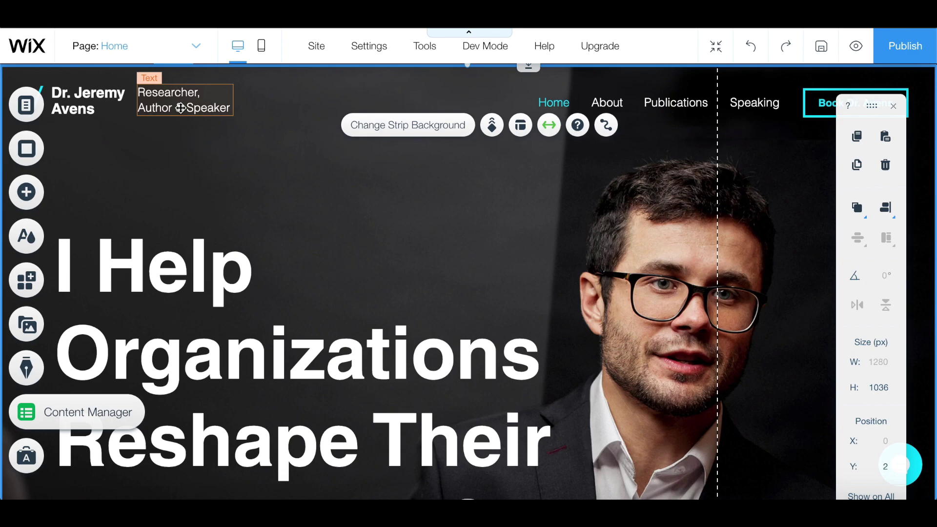
left_click(180, 108)
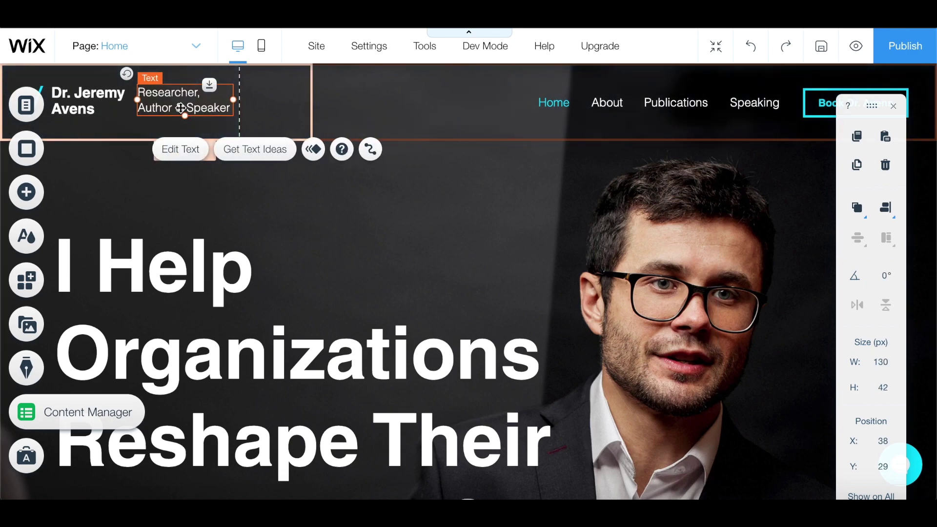
key("Delete")
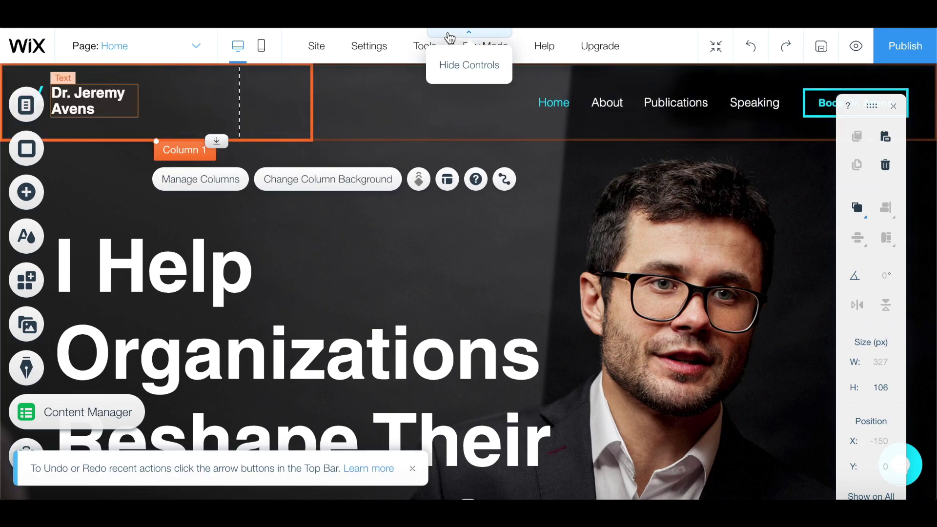
left_click(451, 33)
left_click(30, 75)
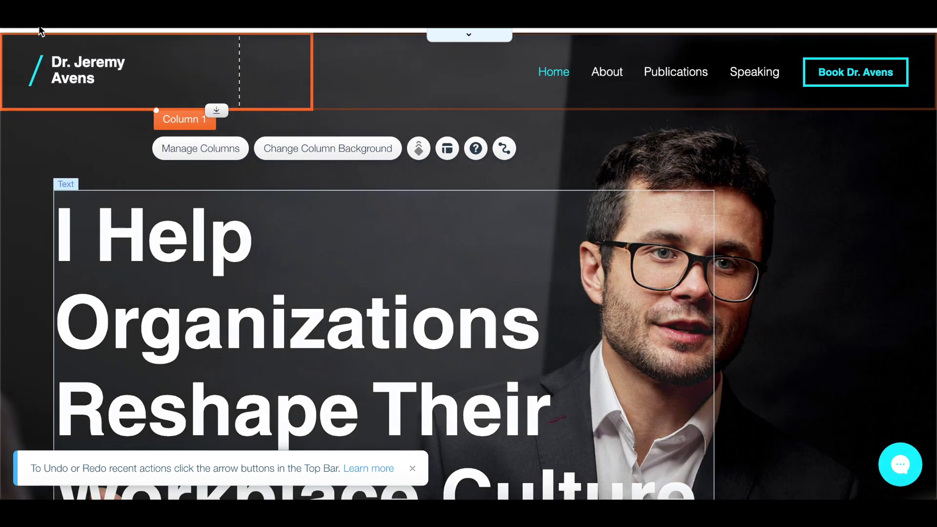
key("Delete")
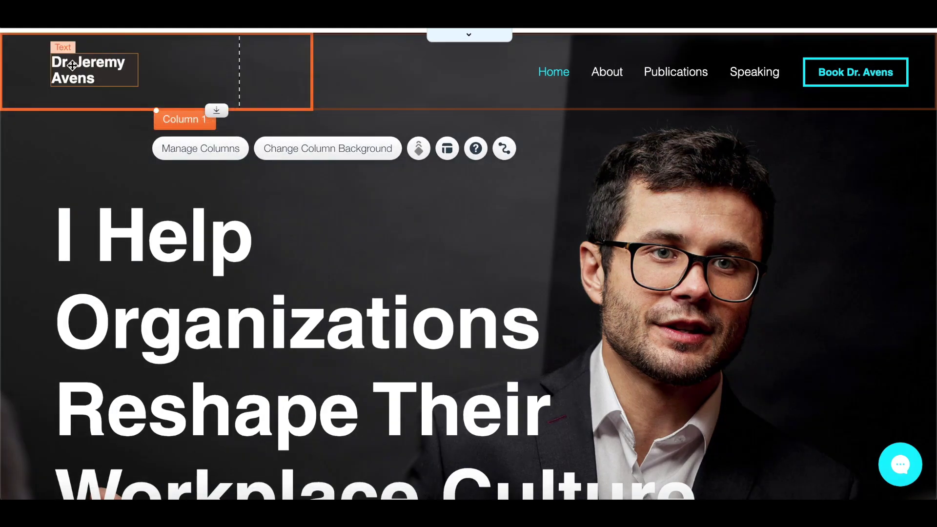
Step: Replace the header's placeholder name with the site owner's full name in capitals, at 36 px font size and 0.05 character spacing
double_click(72, 64)
type("KYLIE YING")
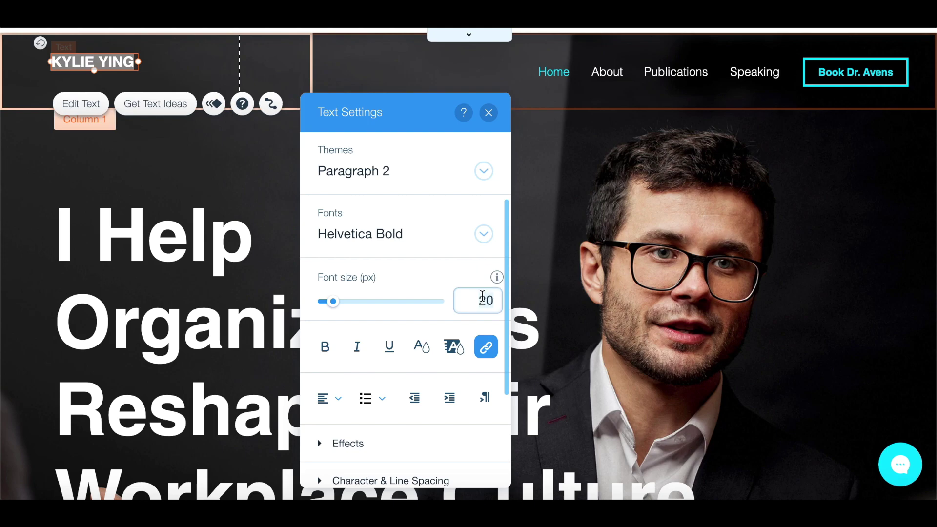
type("36")
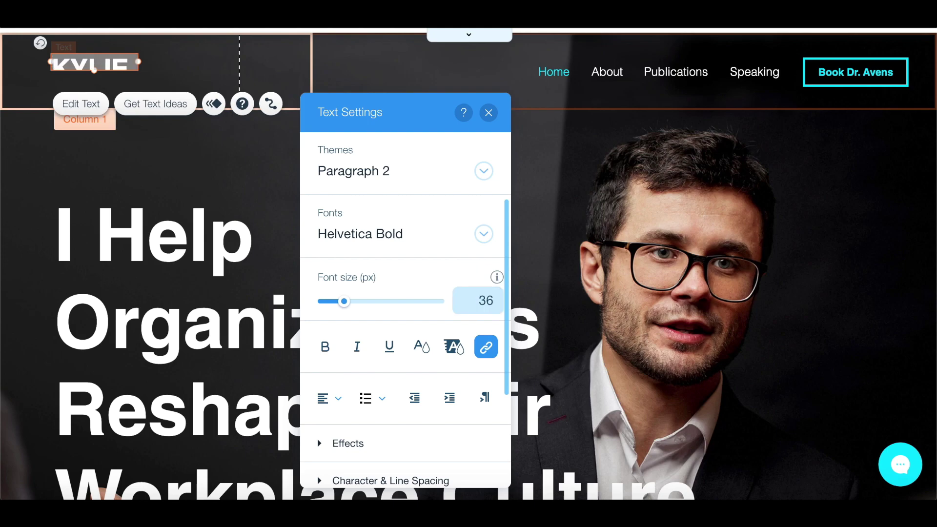
left_click(390, 481)
left_click_drag(342, 321, 346, 321)
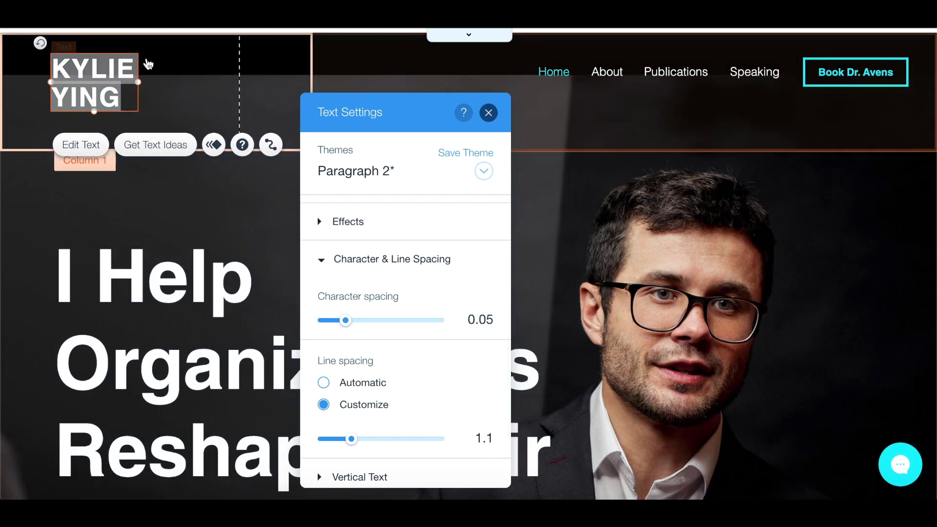
Step: Widen the header name's text box so that the name fits on a single line
left_click(148, 64)
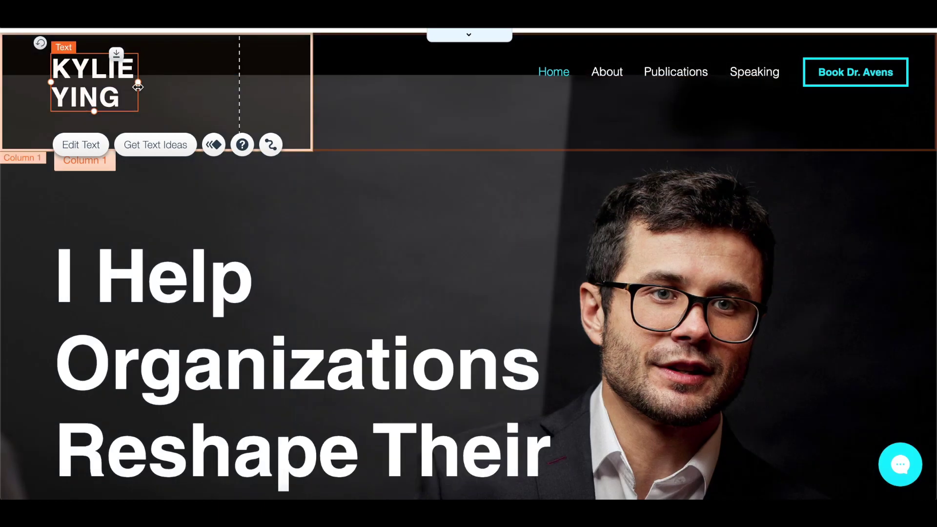
left_click_drag(139, 85, 224, 83)
left_click(286, 78)
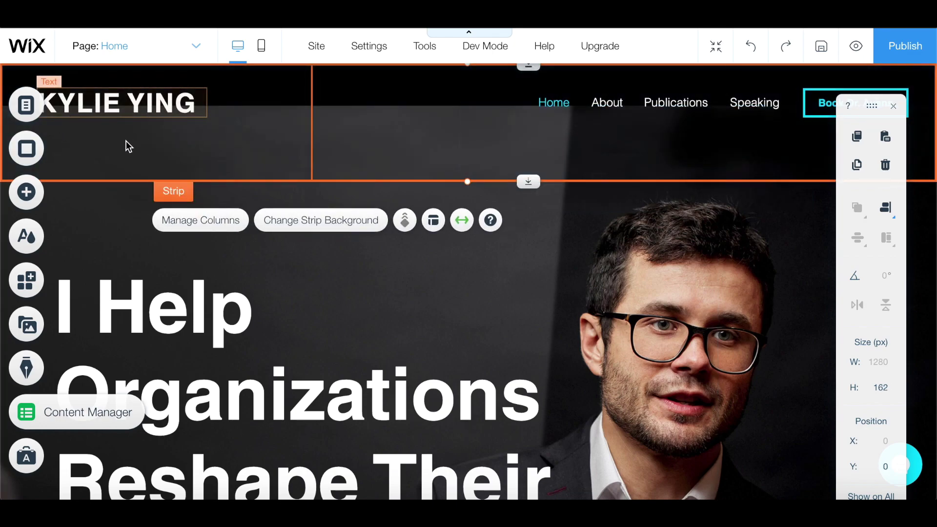
Step: Add the plain grey social bar to the page and place it directly beneath the header name
left_click(38, 190)
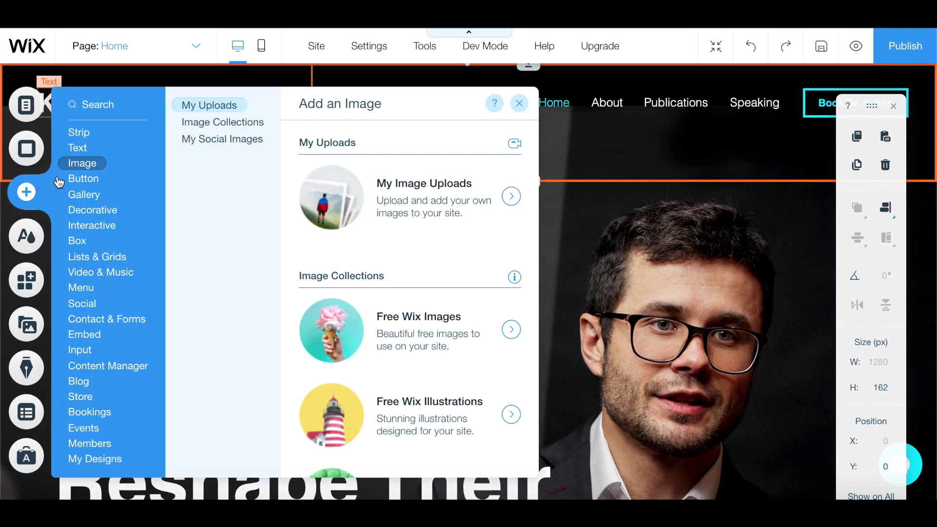
mouse_move(97, 308)
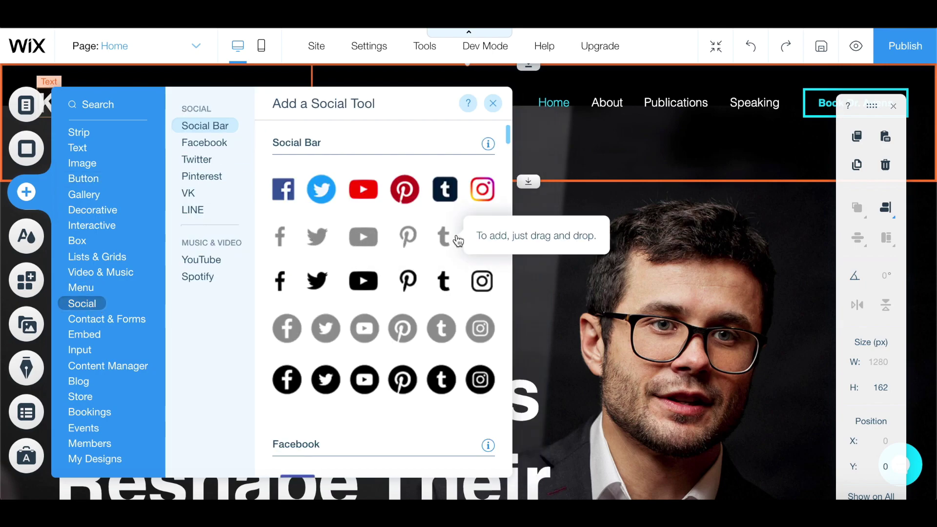
left_click_drag(458, 240, 505, 288)
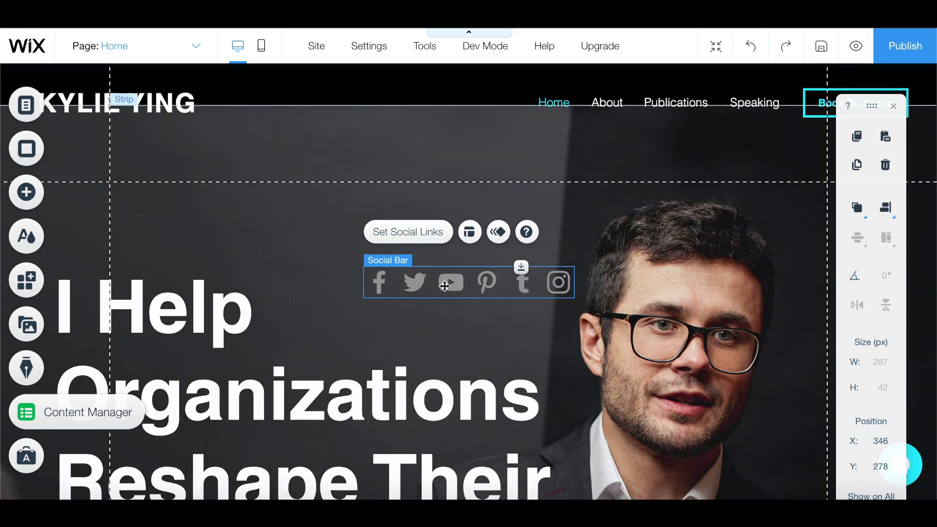
left_click_drag(444, 287, 148, 139)
Step: Set the social bar's icon size to 23 px and its spacing to 3 px
left_click(259, 183)
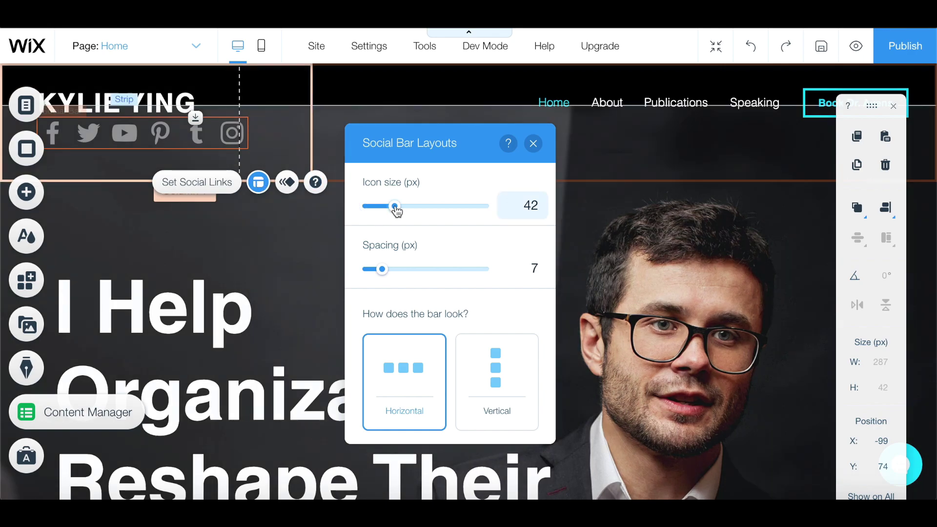
left_click_drag(397, 210, 377, 211)
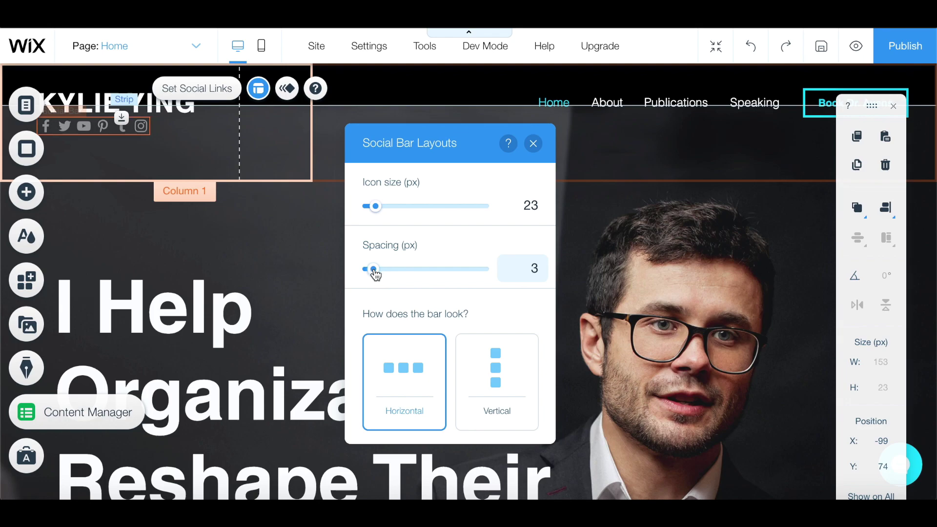
left_click(532, 151)
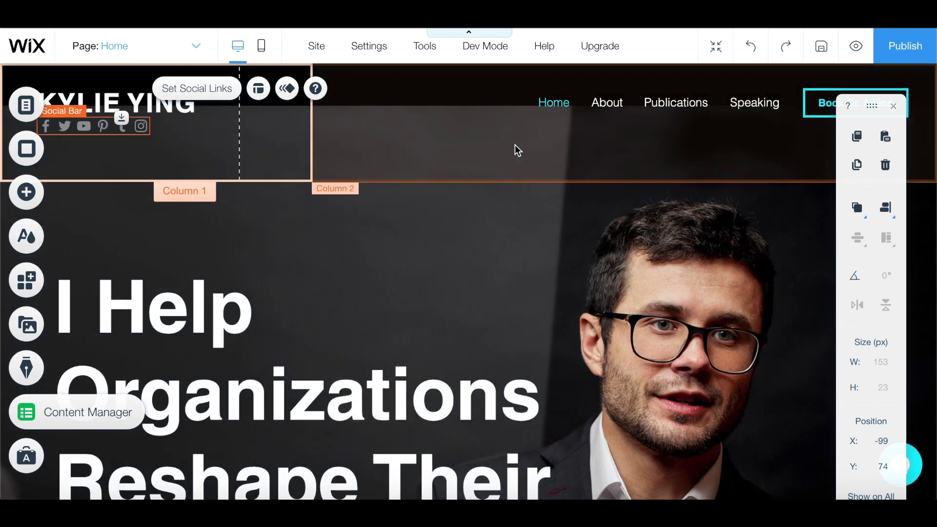
Step: Remove the Facebook, Pinterest and Tumblr icons from the social bar and move the YouTube icon to first place
left_click(210, 88)
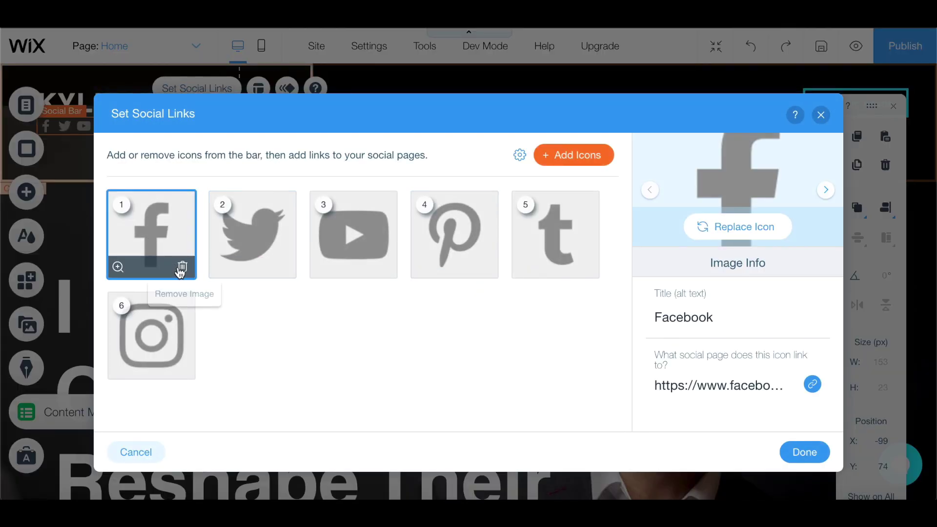
left_click(181, 267)
left_click_drag(249, 235, 131, 229)
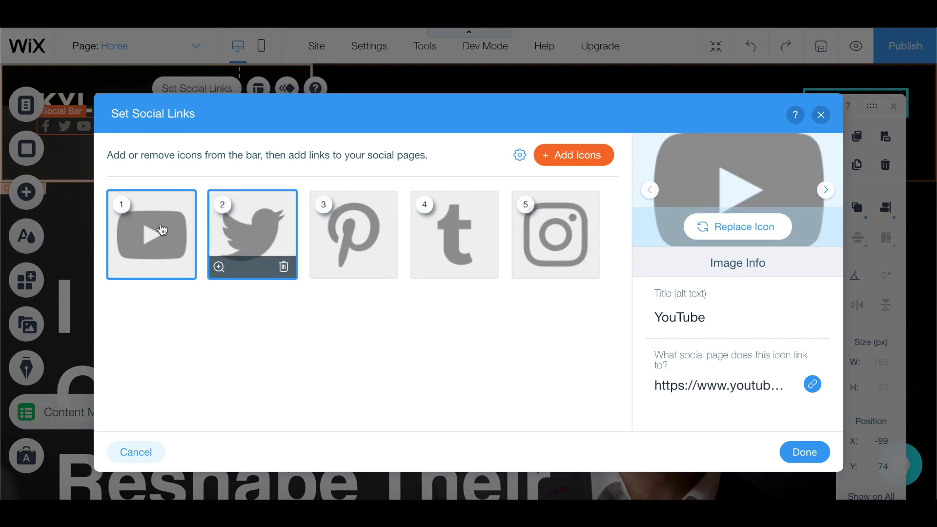
left_click(386, 267)
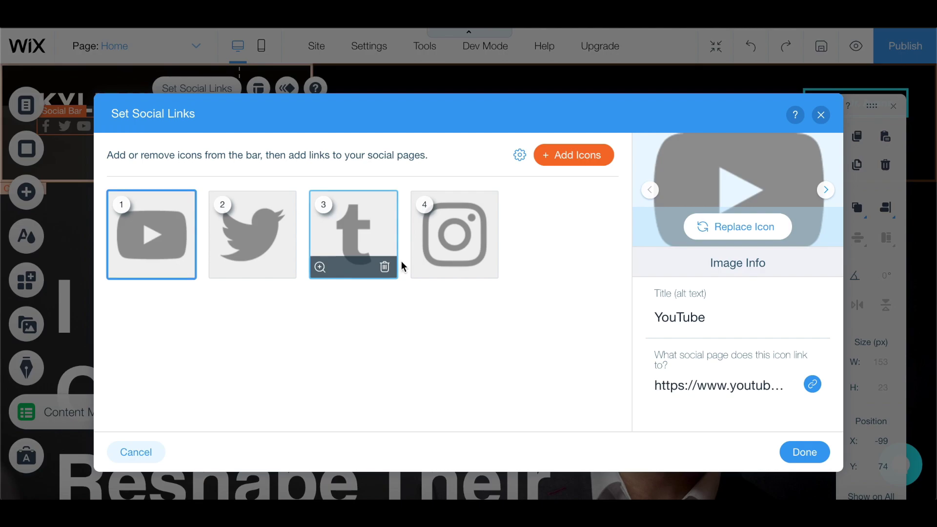
left_click(386, 266)
Step: Search the icon library for "linkedin", add the plain grey LinkedIn icon to the social bar, and place it second, after YouTube
left_click(565, 159)
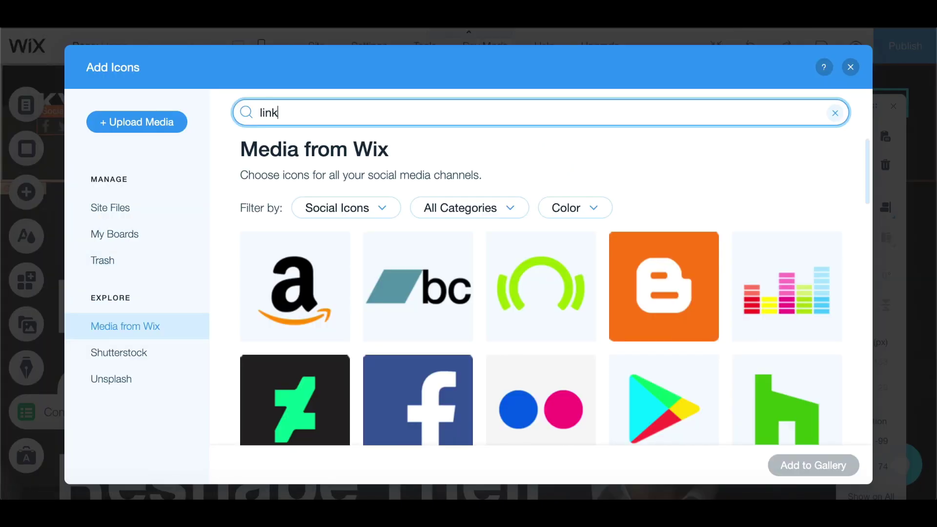
type("linkedin")
key("Return")
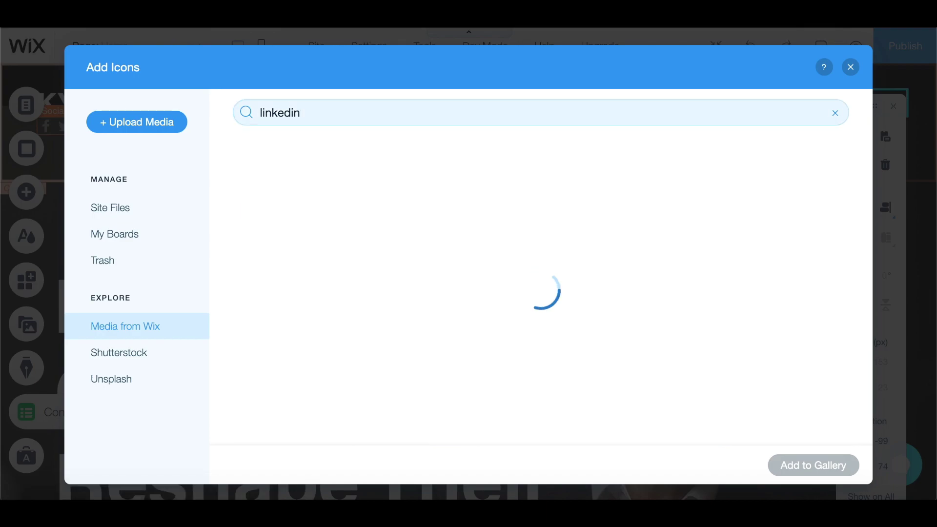
left_click(309, 335)
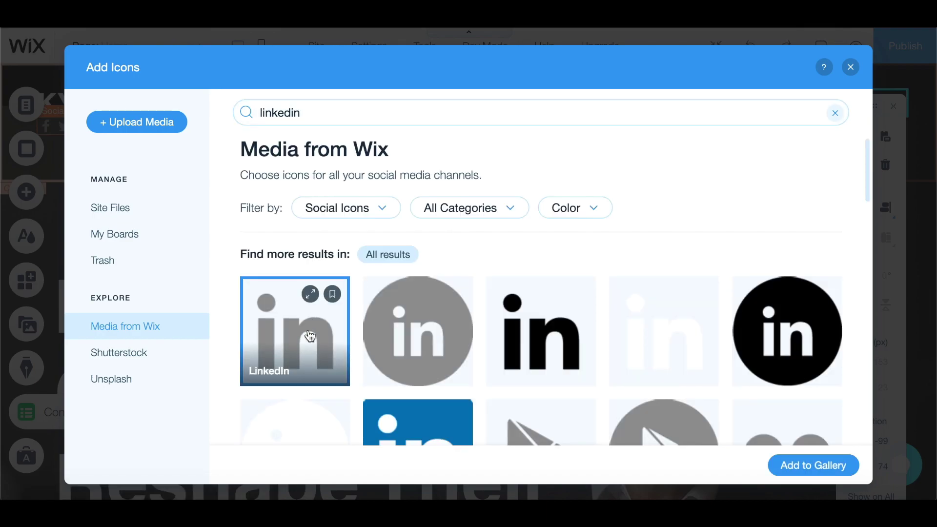
left_click(805, 465)
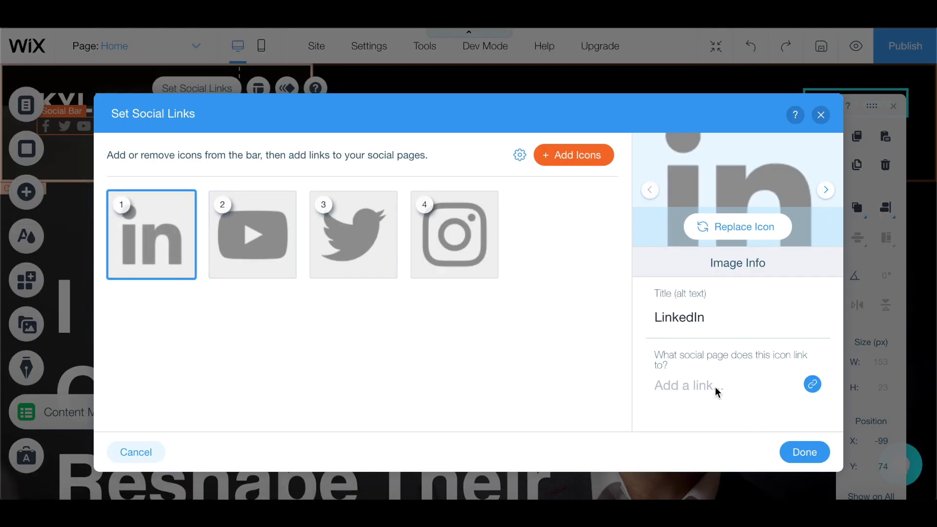
left_click_drag(208, 259, 227, 244)
Step: Edit the web addresses linked from the YouTube, Twitter and Instagram icons and apply the social link settings
left_click(140, 241)
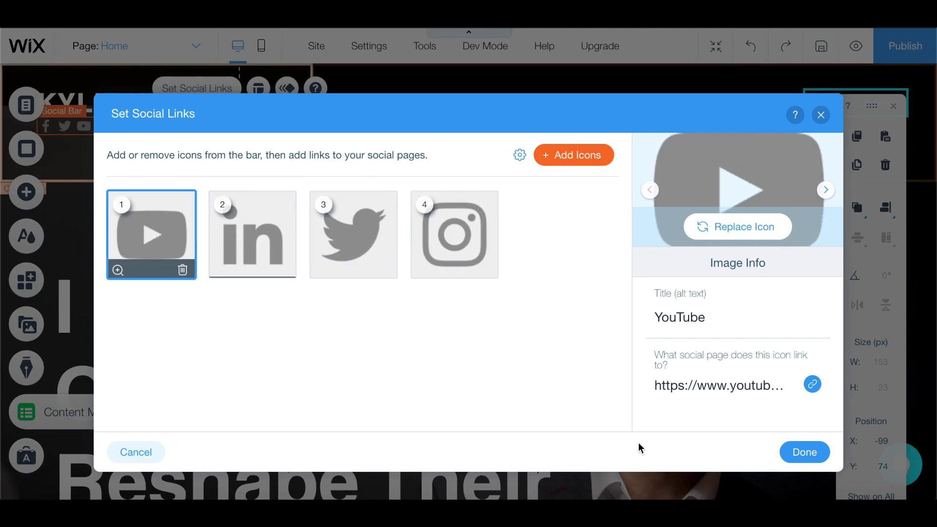
left_click(729, 388)
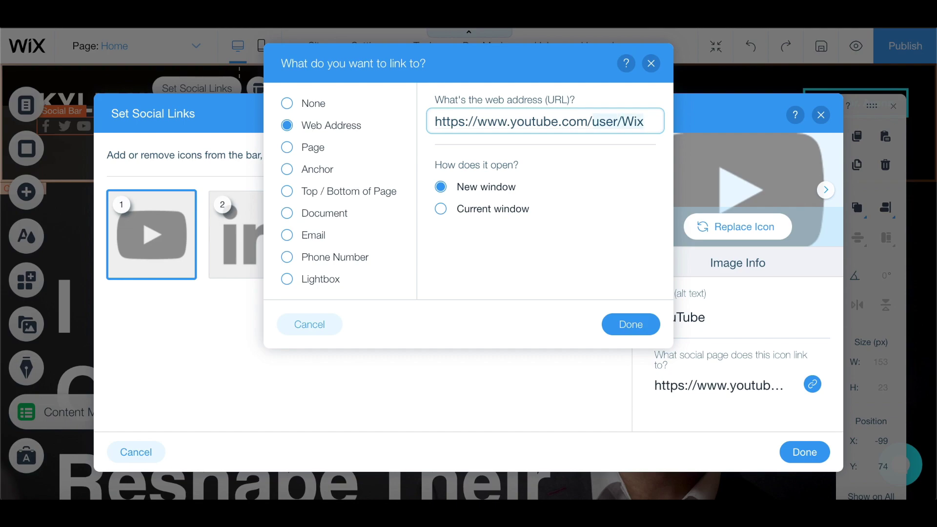
left_click(655, 318)
key("Right")
key("Right")
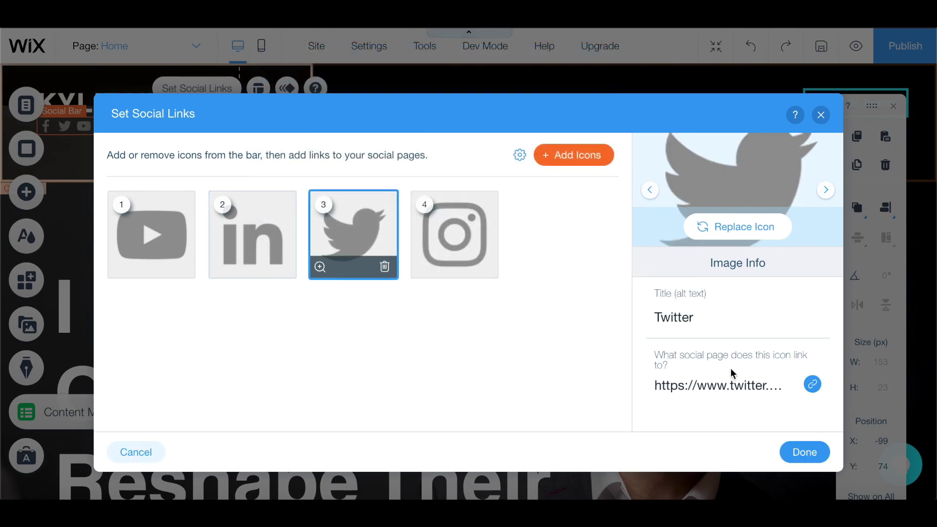
left_click(770, 386)
left_click(631, 324)
key("Right")
left_click(770, 386)
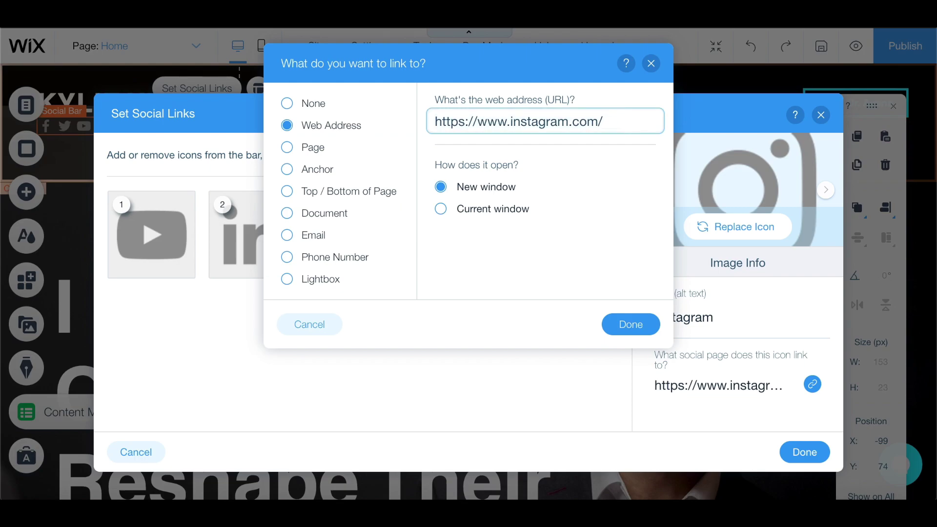
left_click(816, 454)
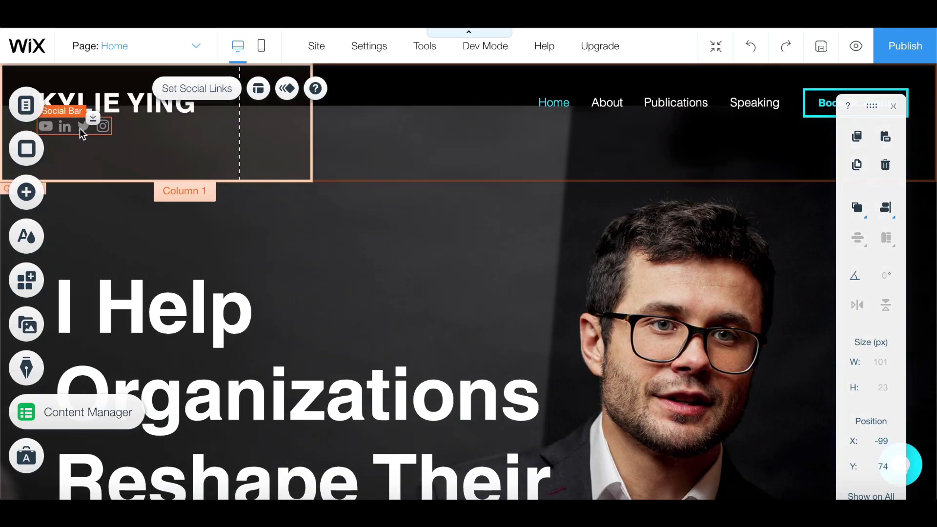
Step: Upload all the images and documents in the local "files" folder to the site's media through the hero strip's background image settings
left_click(440, 244)
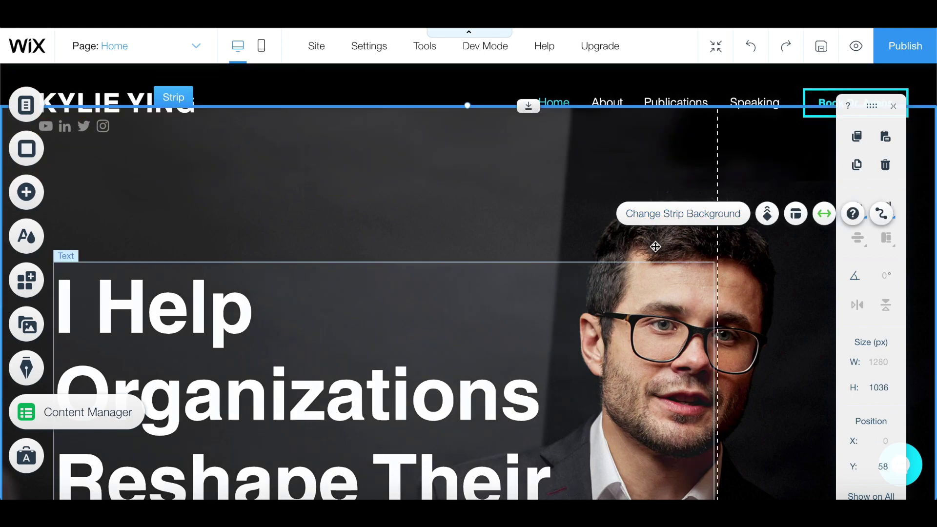
left_click(690, 221)
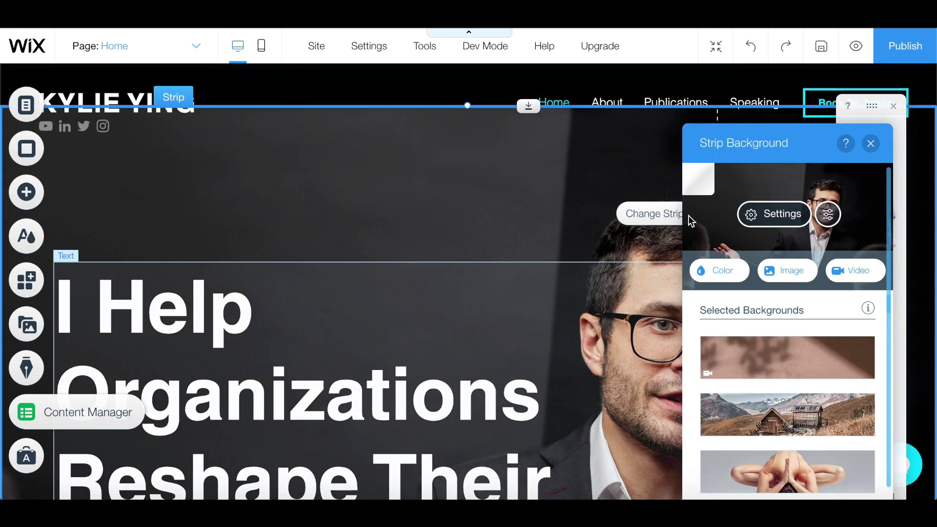
left_click(780, 271)
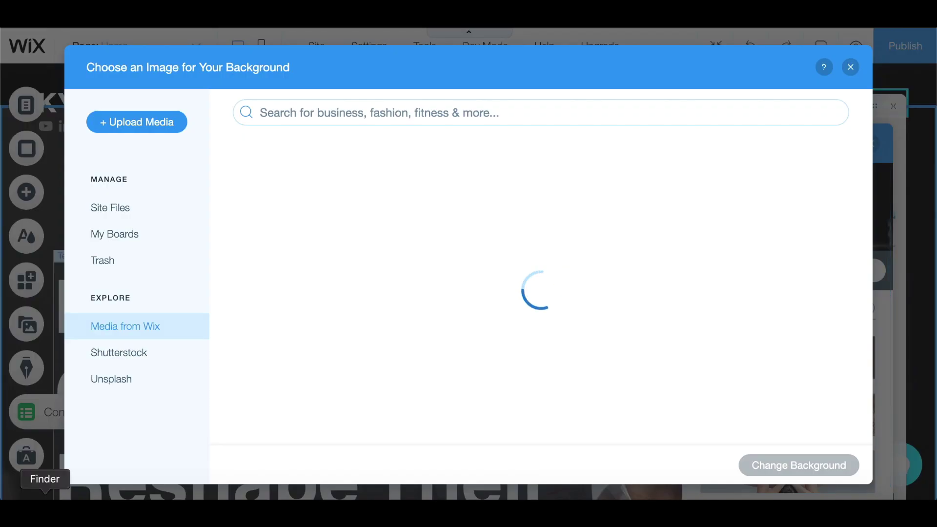
scroll(420, 278, "down", 5)
scroll(419, 279, "down", 2)
scroll(385, 248, "up", 8)
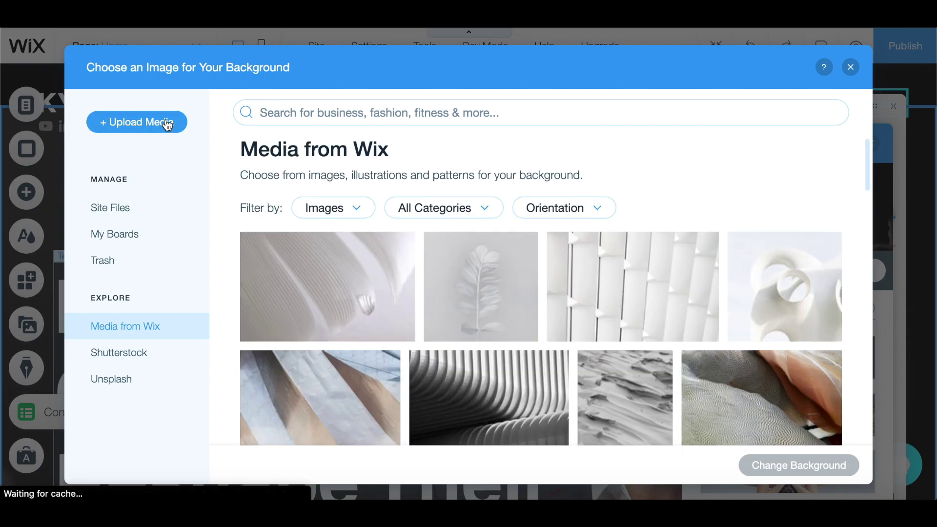
left_click(167, 126)
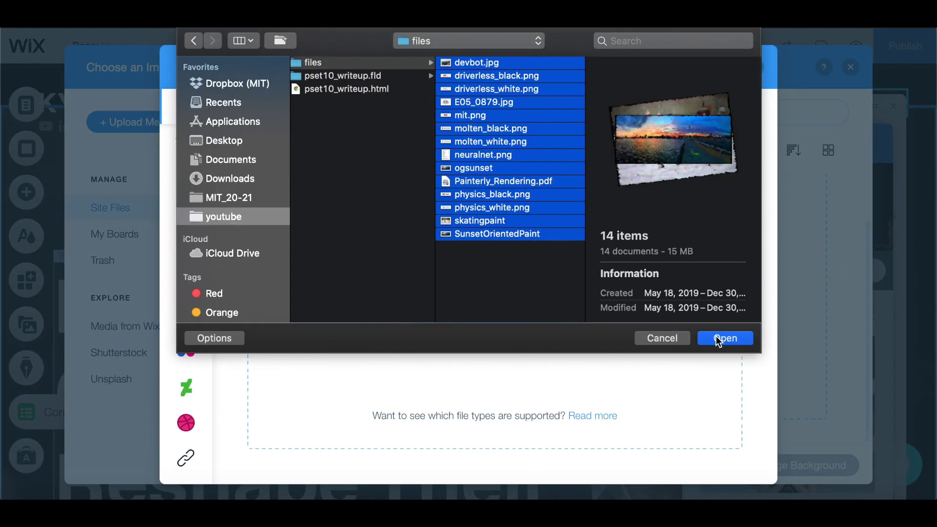
left_click(718, 337)
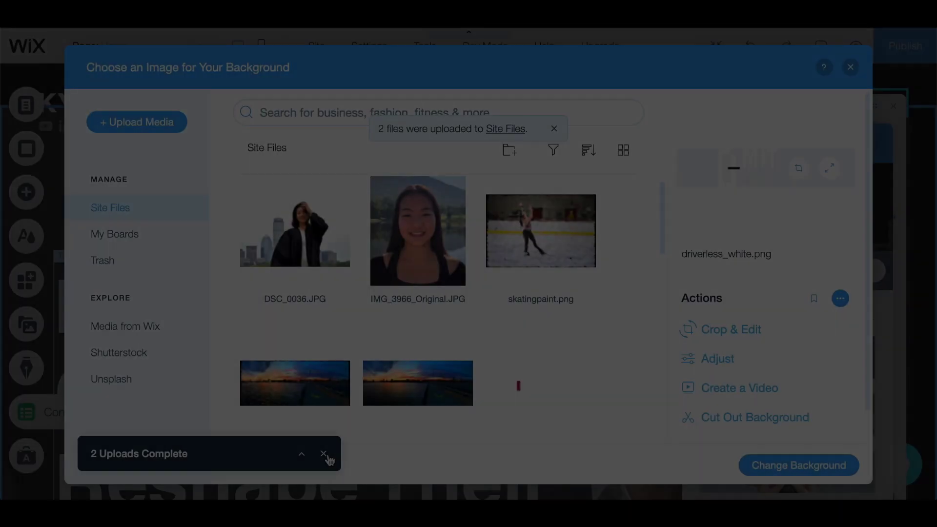
Step: Set DSC_0036.JPG from the site files as the hero strip's background image and hide the floating editing toolbar
left_click(324, 455)
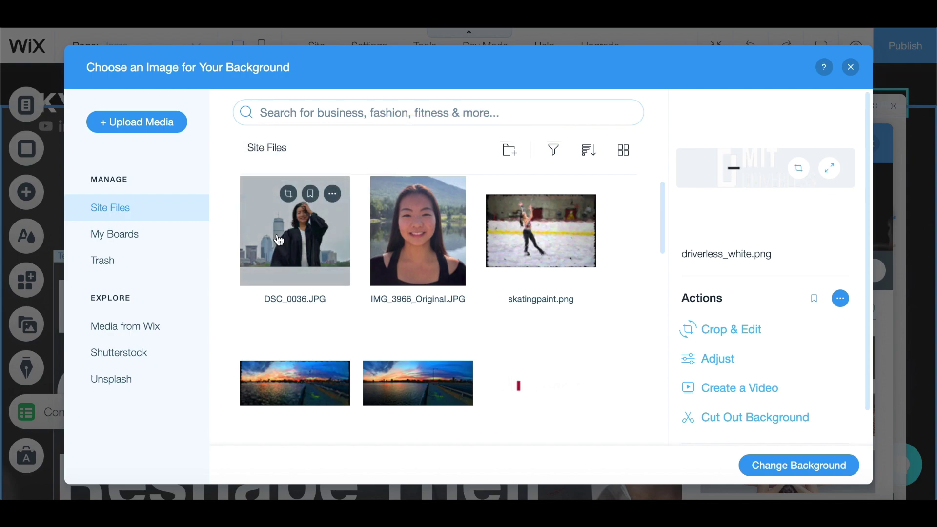
left_click(279, 240)
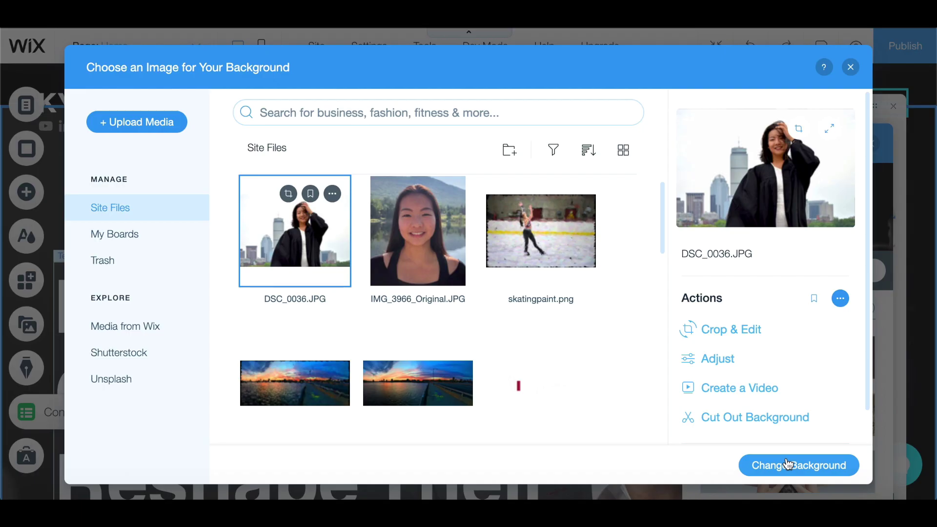
left_click(789, 464)
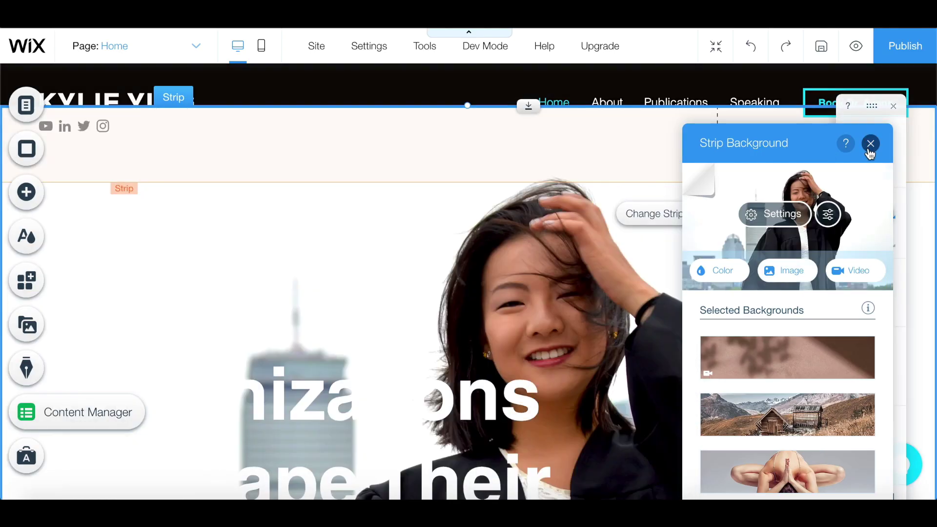
left_click(870, 149)
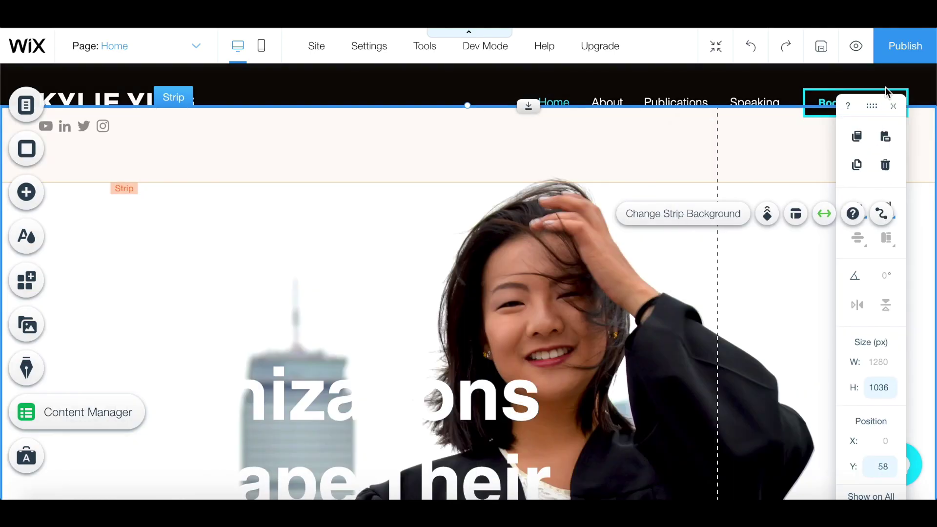
left_click(893, 106)
Step: Delete the headline text over the hero photo and move the strip up to the top edge of the page
scroll(395, 271, "down", 1)
scroll(395, 271, "down", 3)
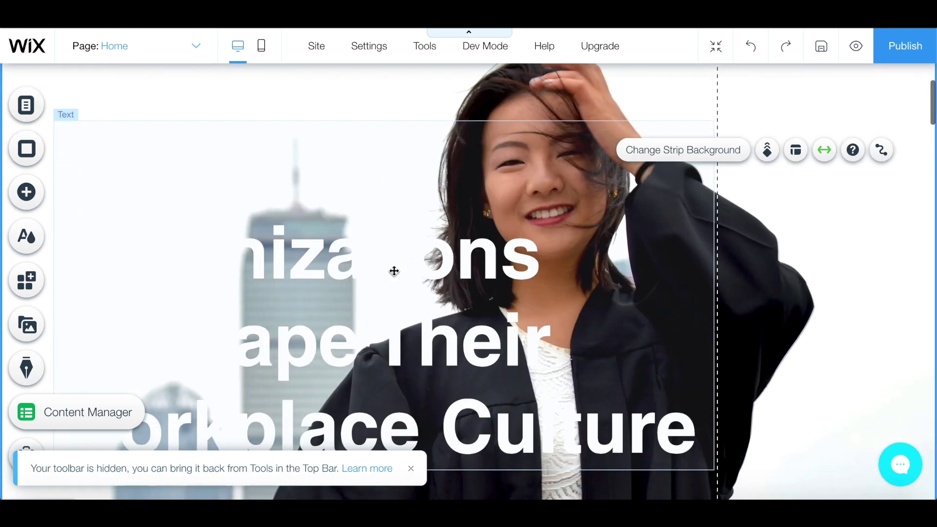
left_click(310, 289)
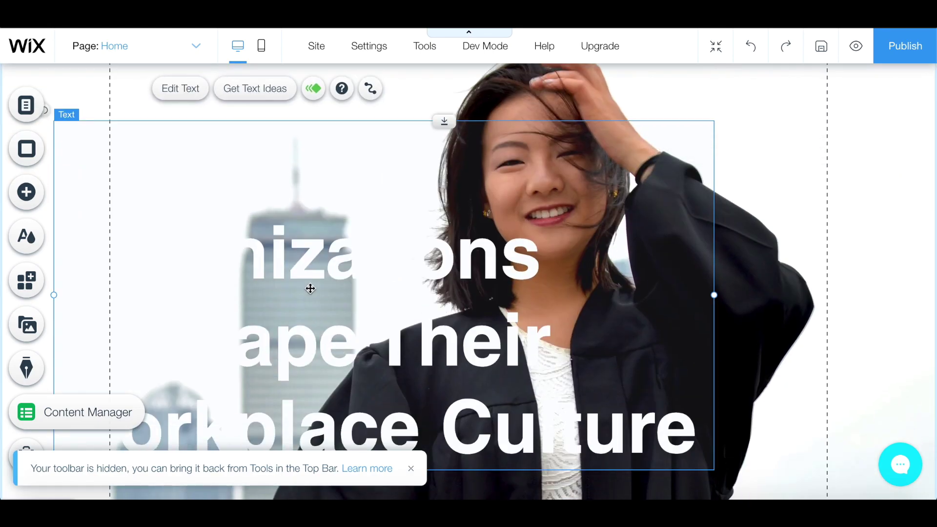
key("Delete")
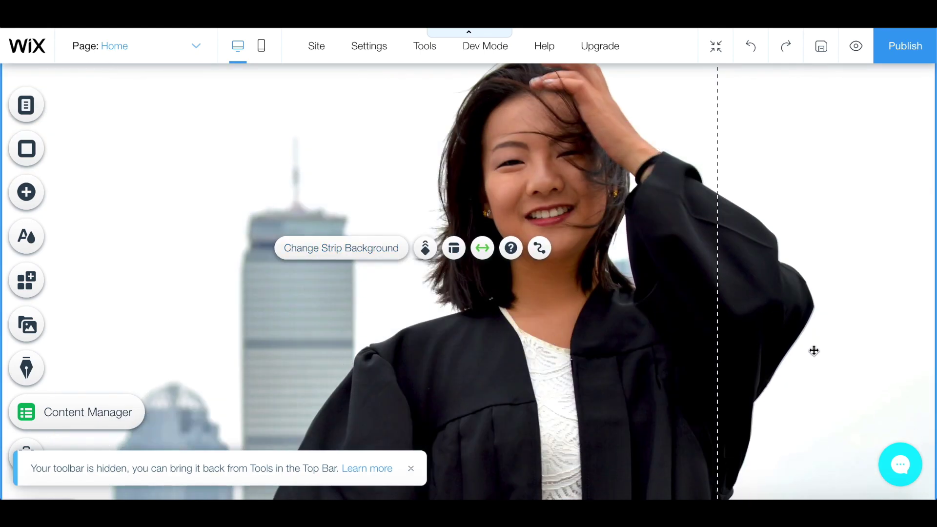
scroll(813, 350, "up", 3)
left_click_drag(386, 217, 386, 161)
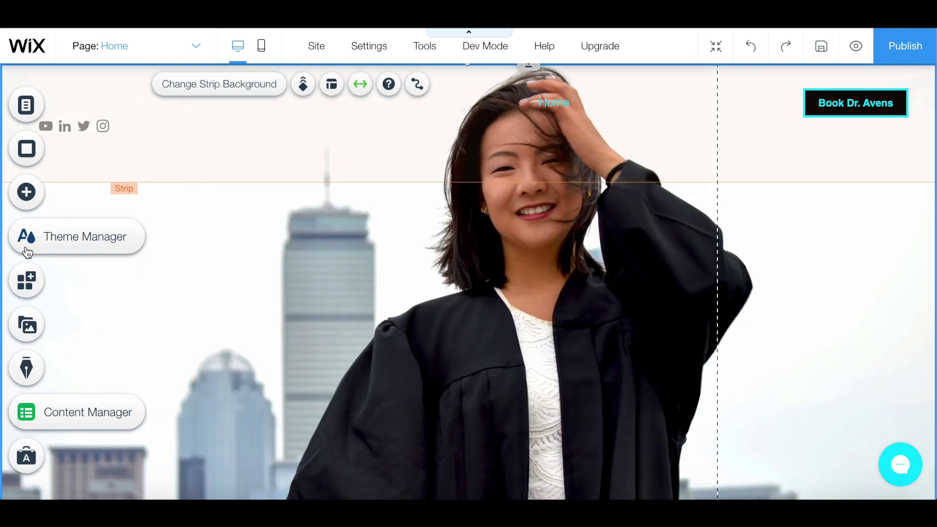
Step: Change the site's color theme to the featured white theme with red, turquoise, blue and grey accents
left_click(27, 252)
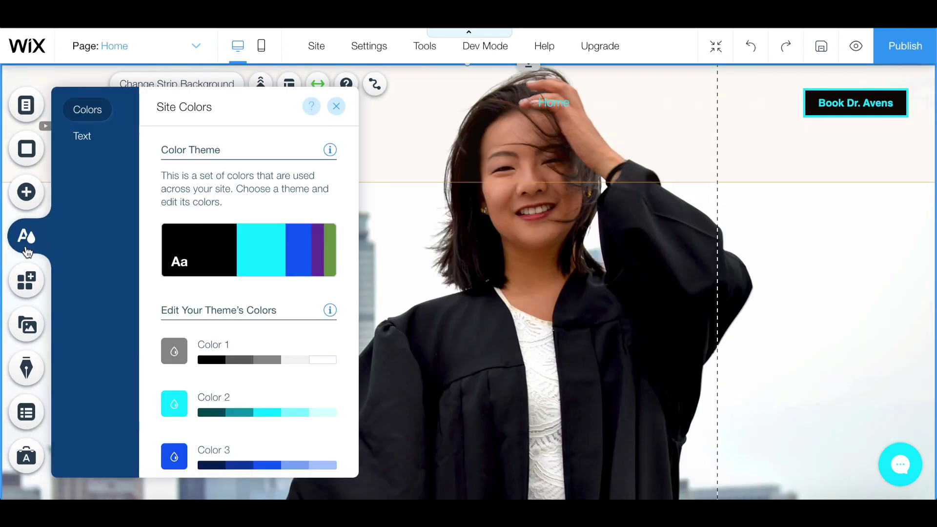
mouse_move(259, 250)
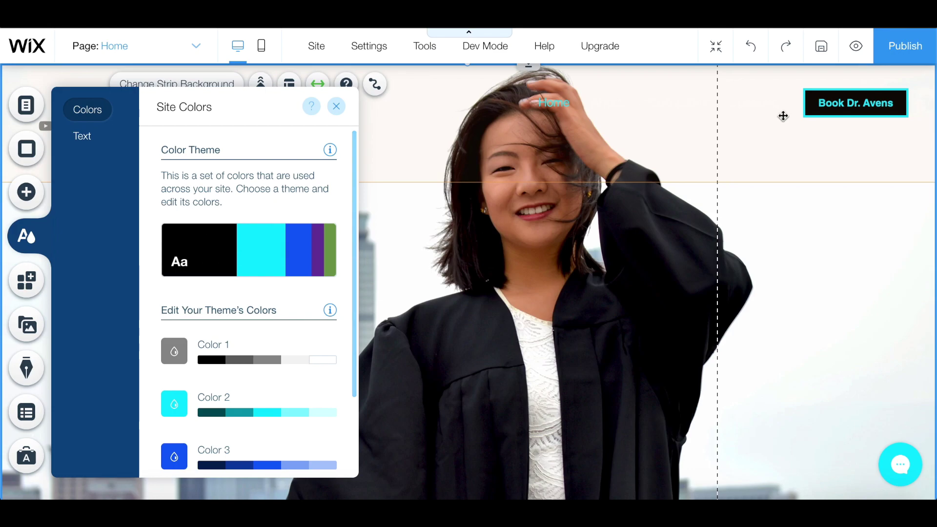
left_click(230, 253)
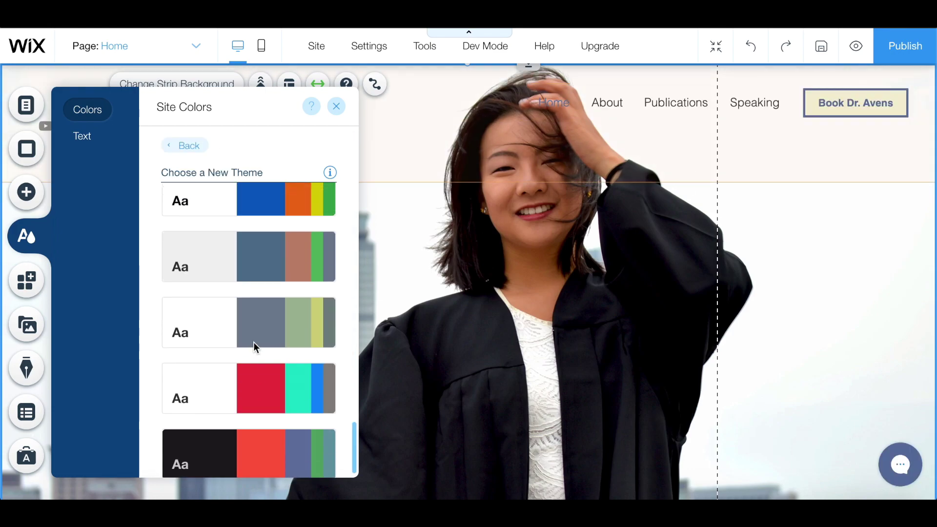
scroll(255, 345, "down", 3)
scroll(253, 342, "down", 3)
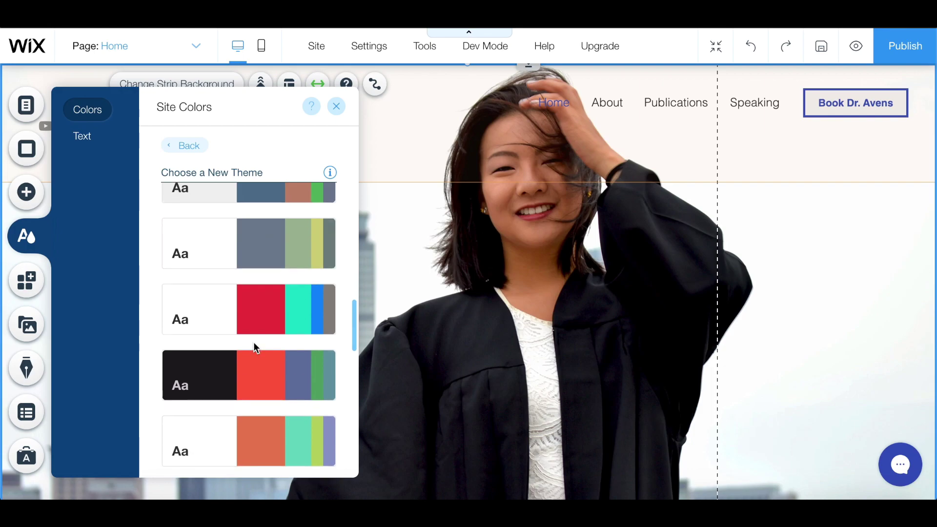
left_click(239, 314)
scroll(252, 241, "up", 5)
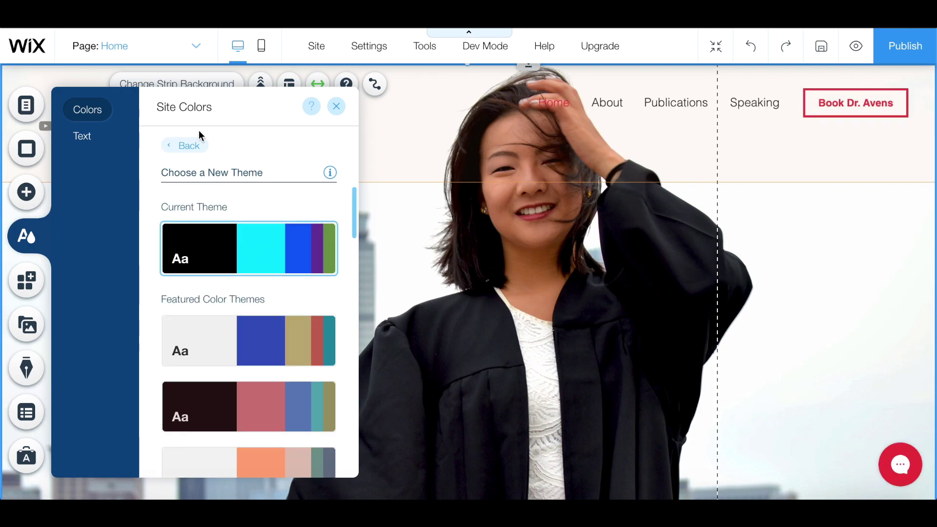
left_click(179, 145)
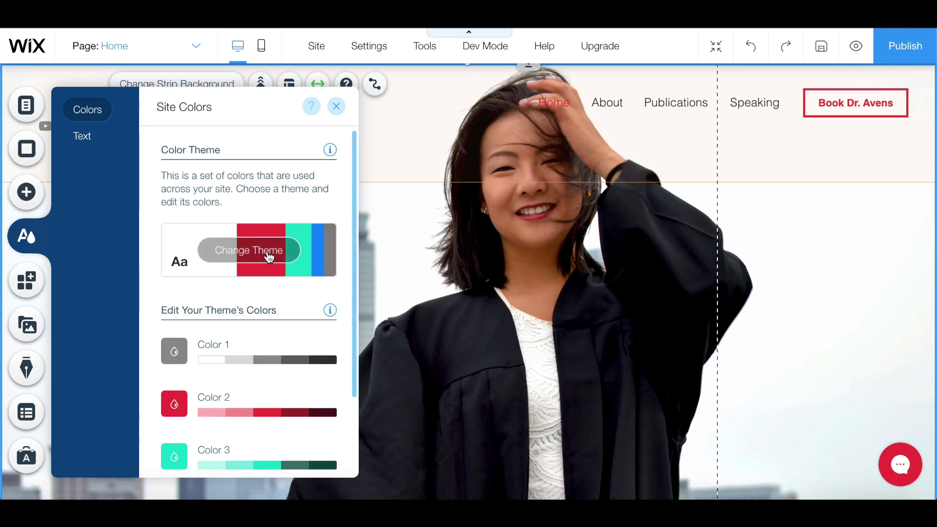
Step: Change the theme's Color 2 to a bright magenta pink
left_click(175, 406)
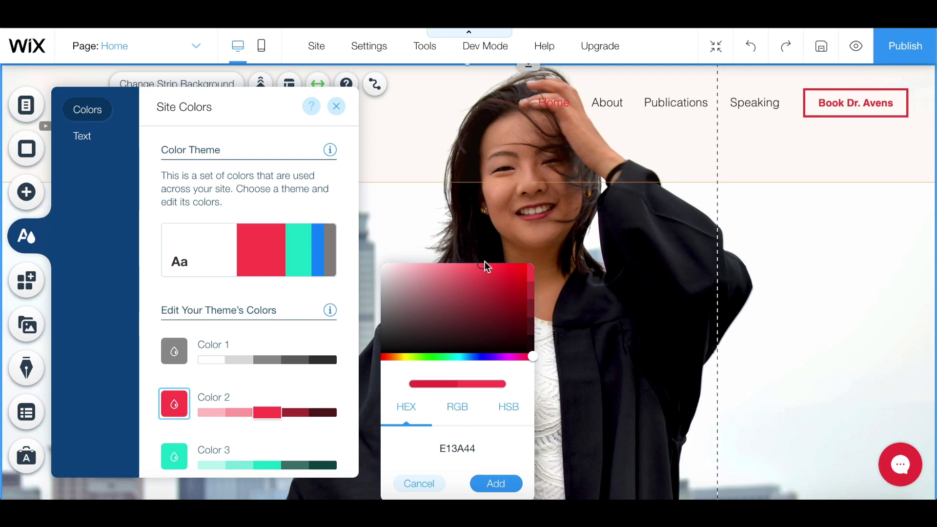
left_click_drag(485, 261, 493, 253)
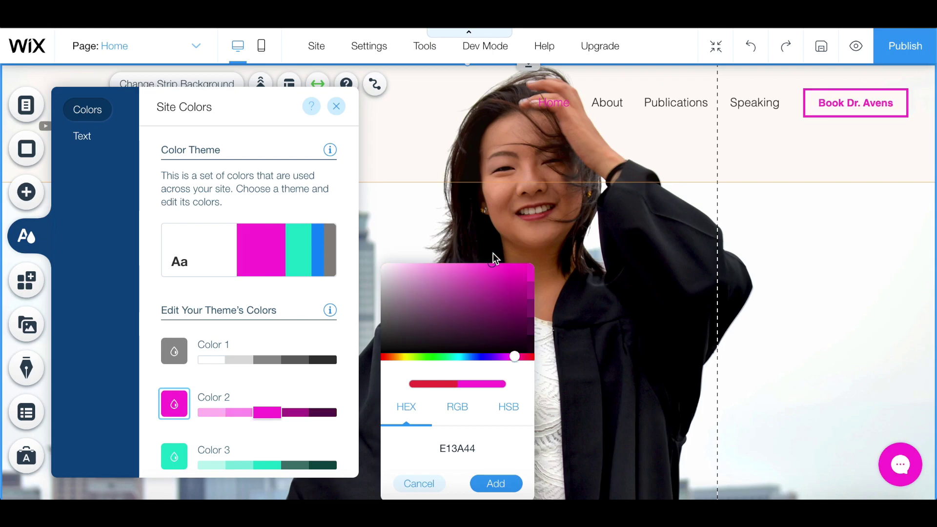
left_click(489, 485)
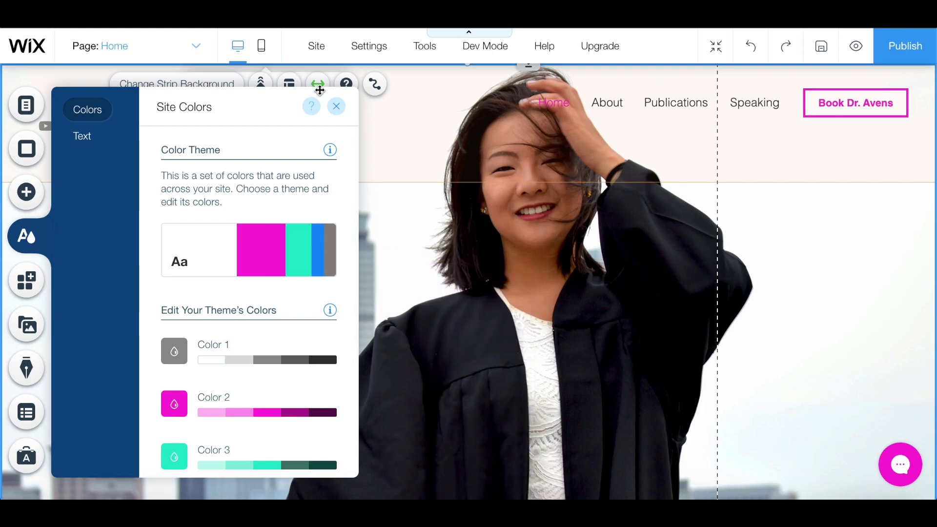
Step: Try the top-line and green-accent preset designs on the header's horizontal menu and return to the first themed preset
left_click(338, 111)
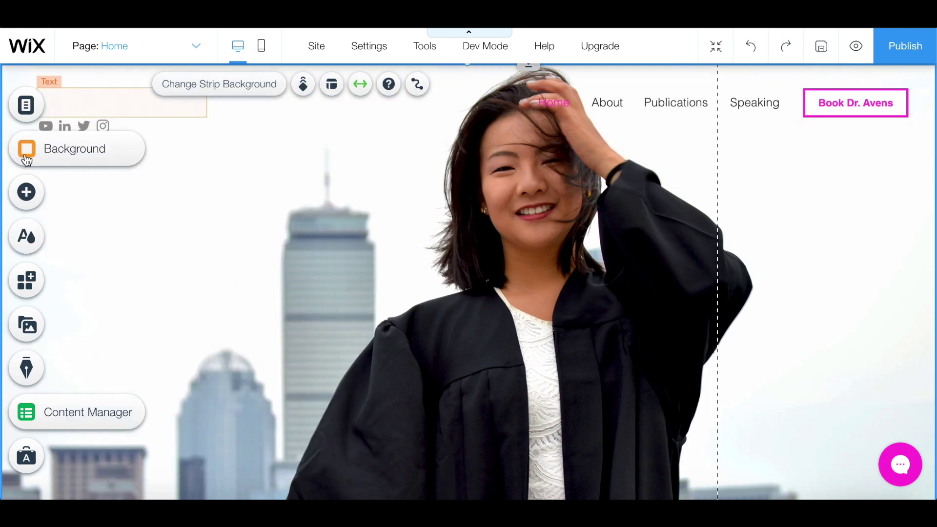
left_click(632, 102)
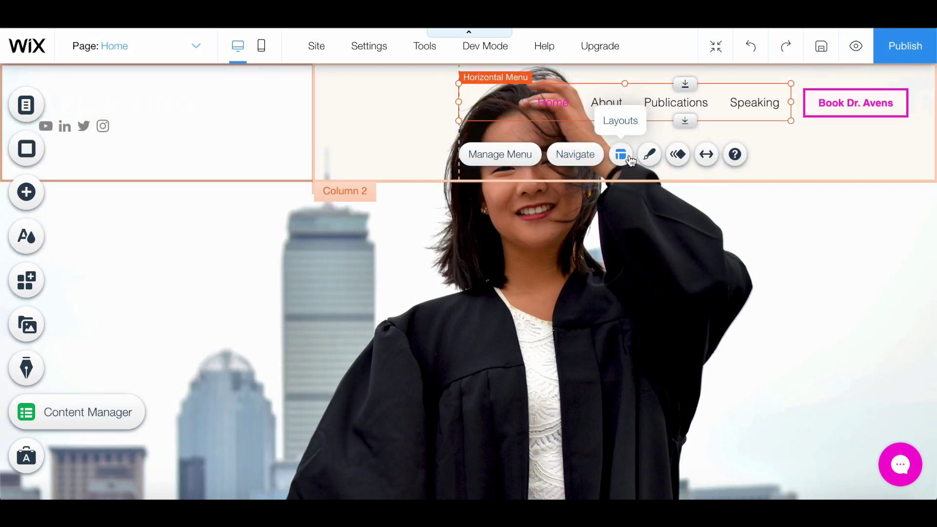
left_click(645, 156)
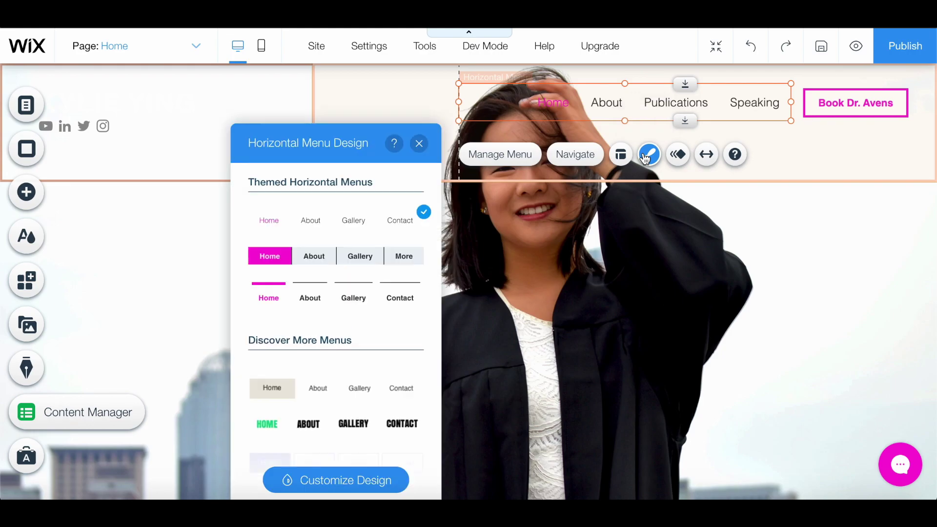
left_click(361, 259)
left_click(363, 283)
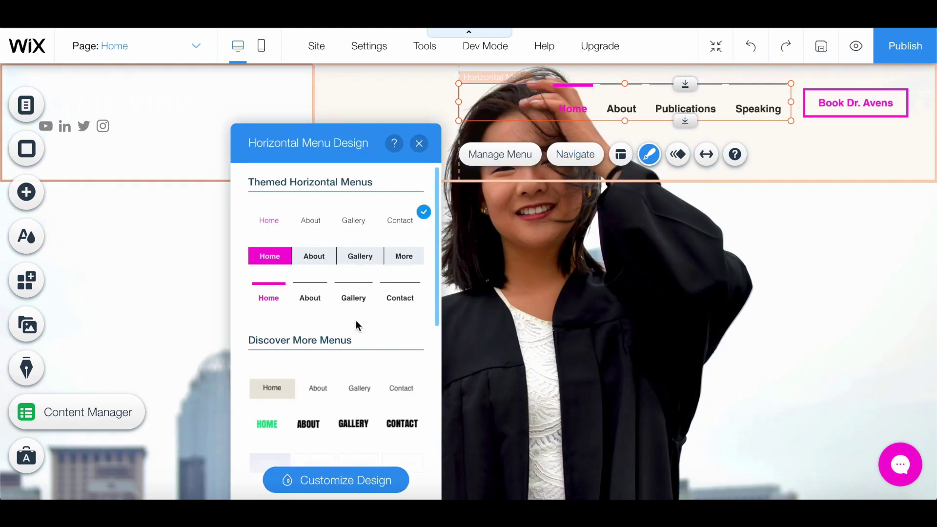
left_click(352, 388)
left_click(340, 232)
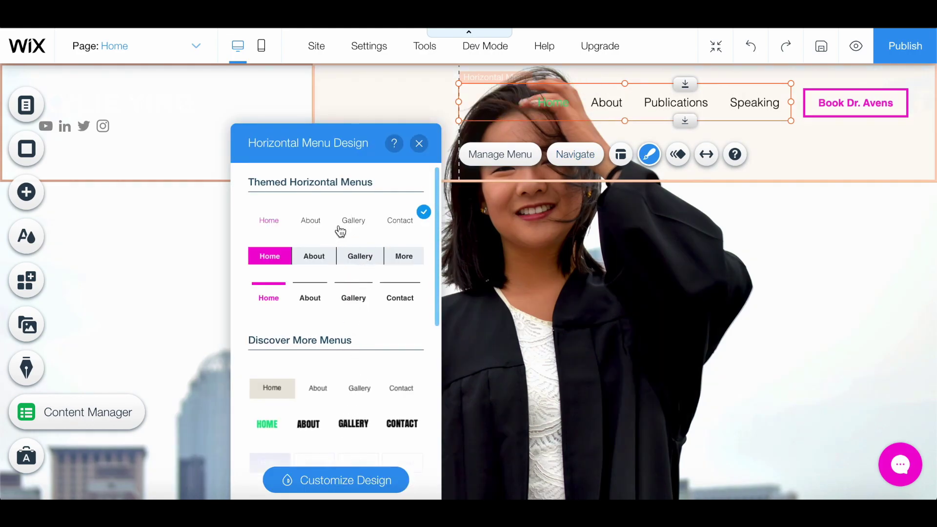
Step: Customize the header menu's regular text style and tighten the spacing between its items
left_click(324, 479)
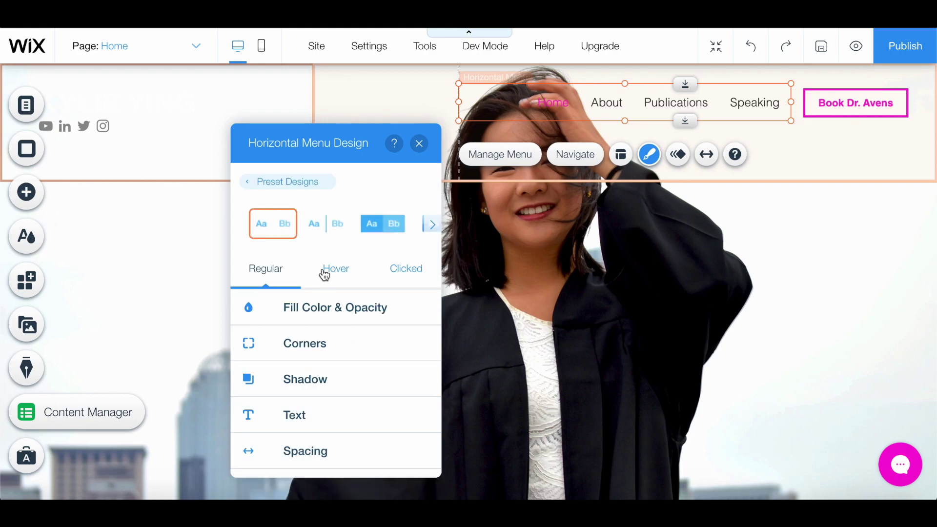
left_click(313, 415)
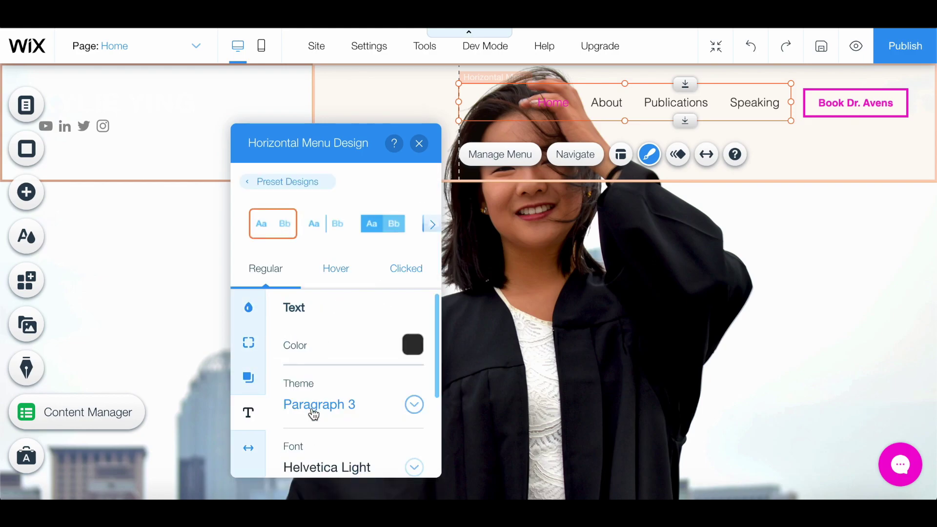
scroll(313, 412, "down", 3)
left_click(295, 457)
left_click(249, 448)
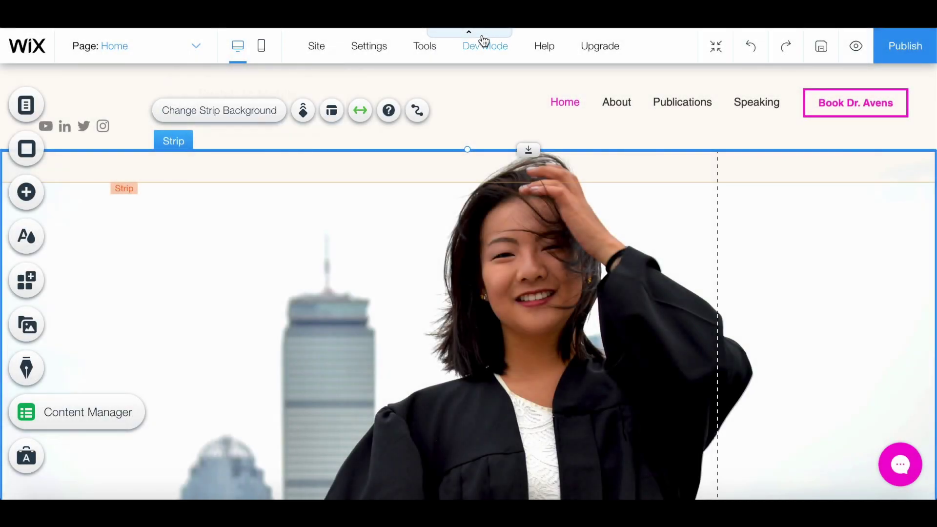
Step: Recolor the header's site title text to the darkest grey site color, #303030
left_click(471, 33)
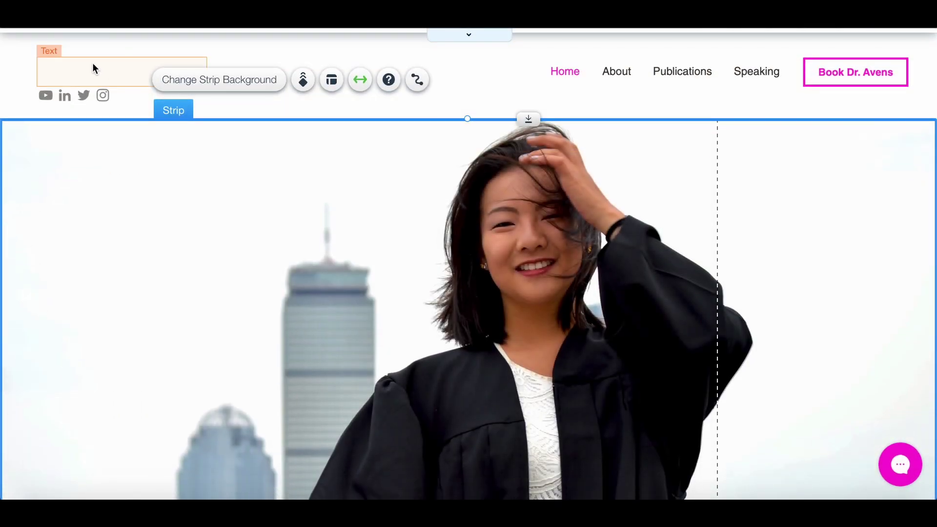
left_click(93, 64)
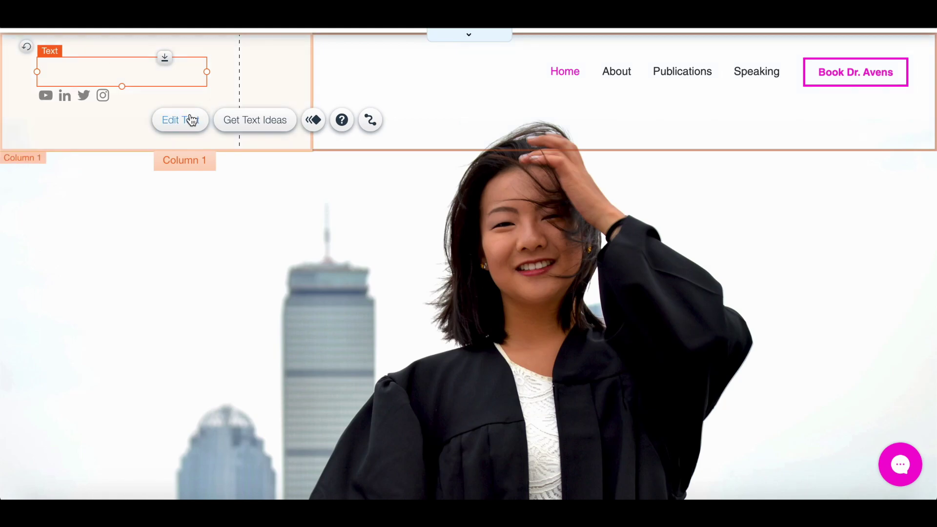
left_click(192, 120)
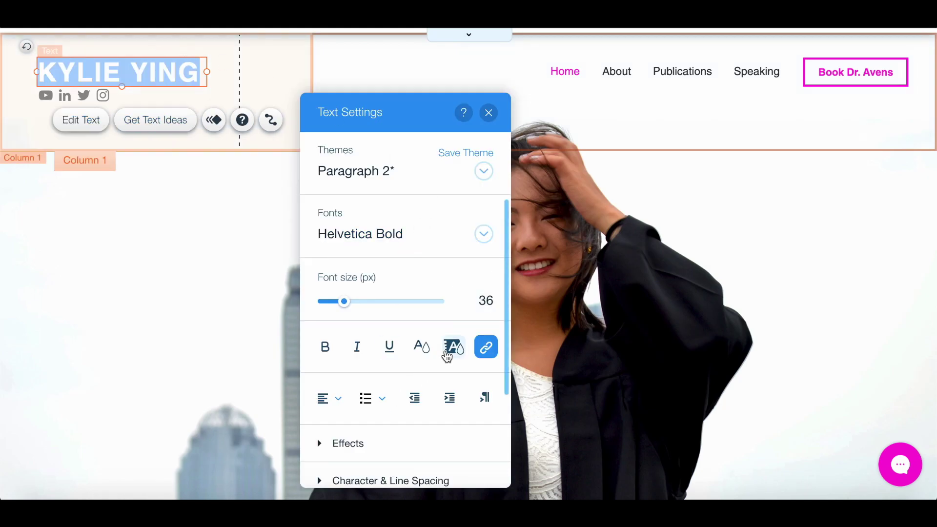
left_click(446, 356)
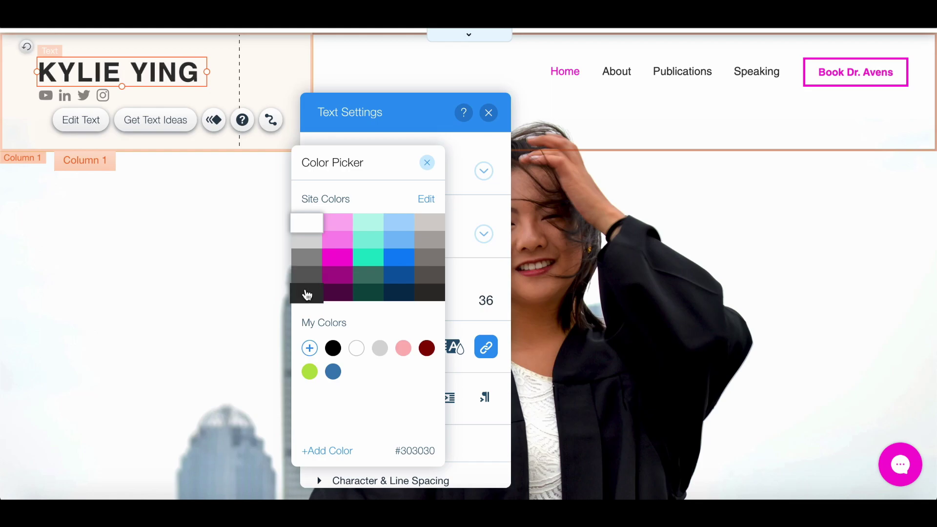
left_click(488, 113)
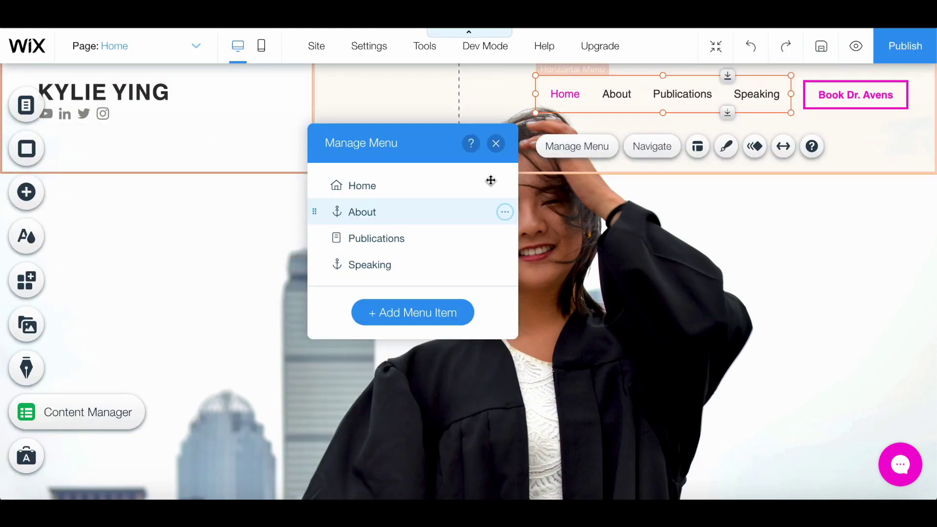
Step: Examine the anchor that marks the start of the About section and look over the surrounding strips
left_click(496, 143)
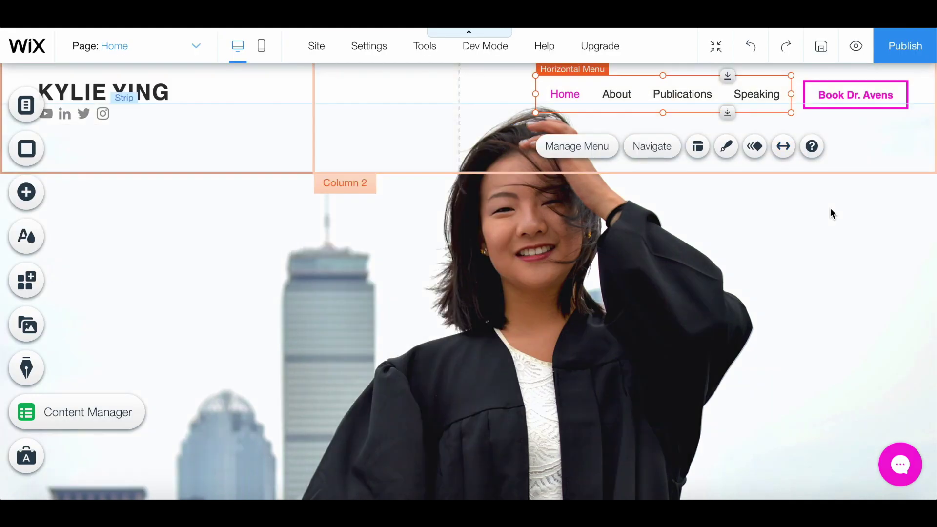
left_click(820, 222)
scroll(820, 221, "down", 6)
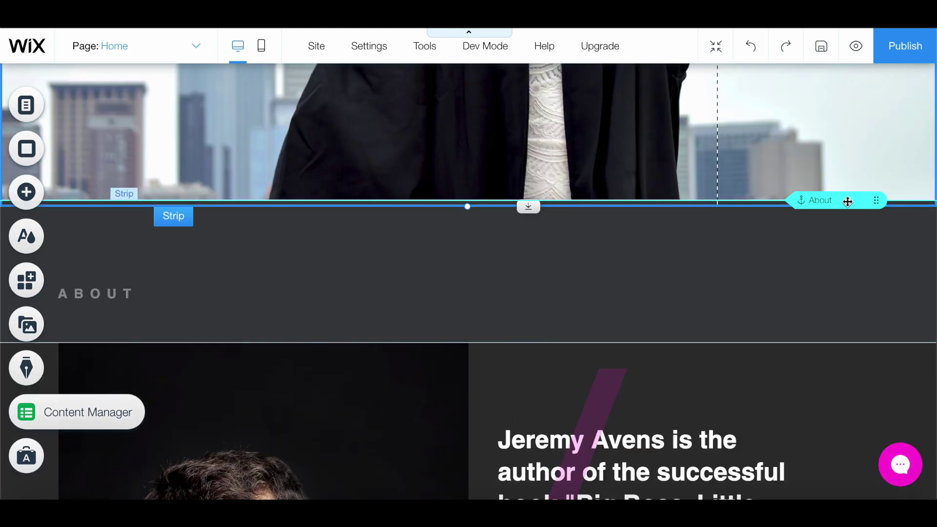
left_click(848, 201)
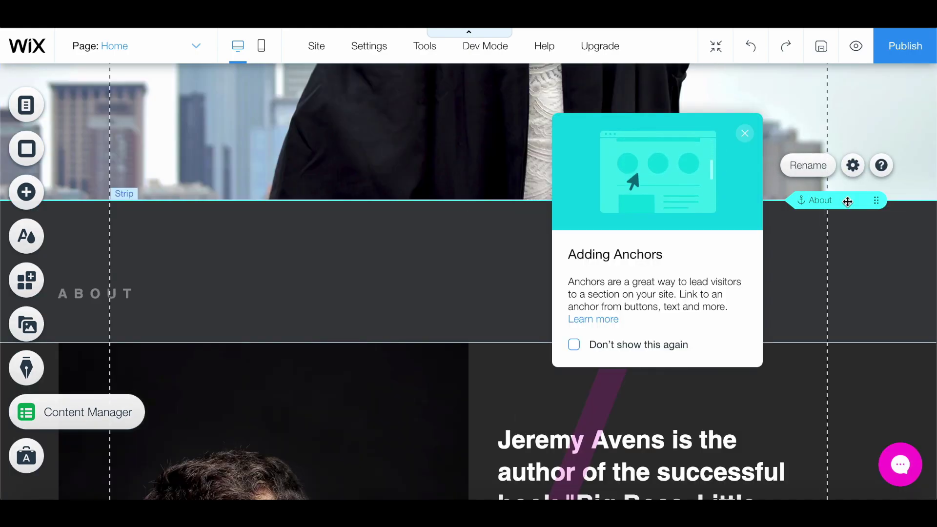
left_click(746, 139)
scroll(733, 117, "up", 7)
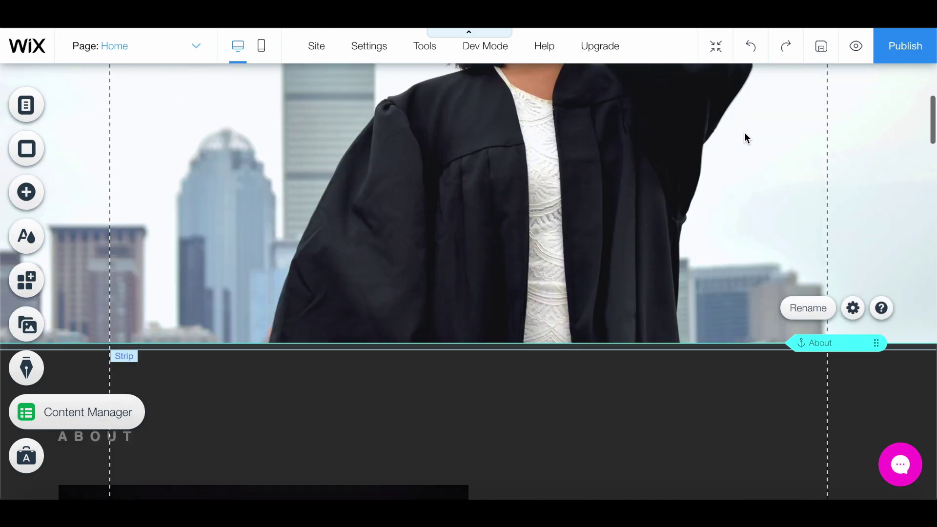
scroll(624, 102, "down", 6)
scroll(622, 100, "down", 4)
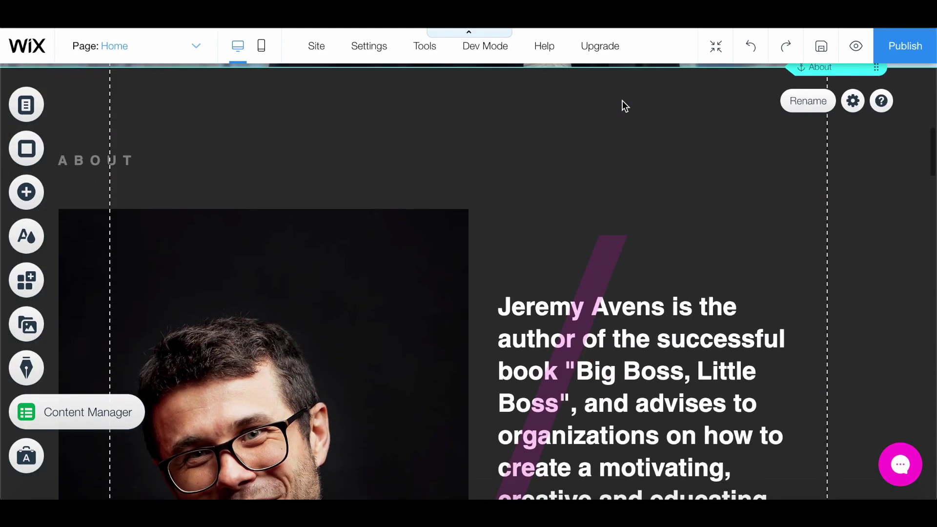
Step: Replace the portrait background of the About section's left column with a solid dark grey color
scroll(760, 109, "down", 4)
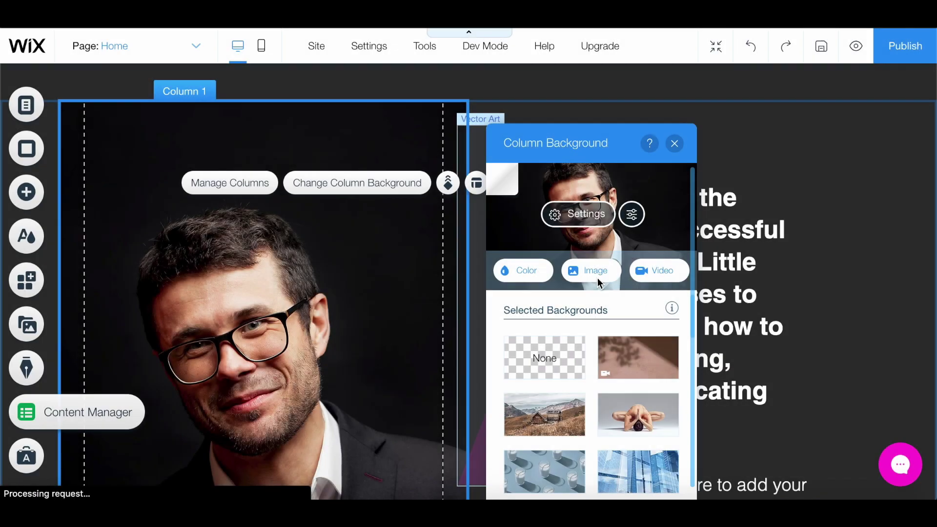
left_click(523, 270)
left_click(678, 123)
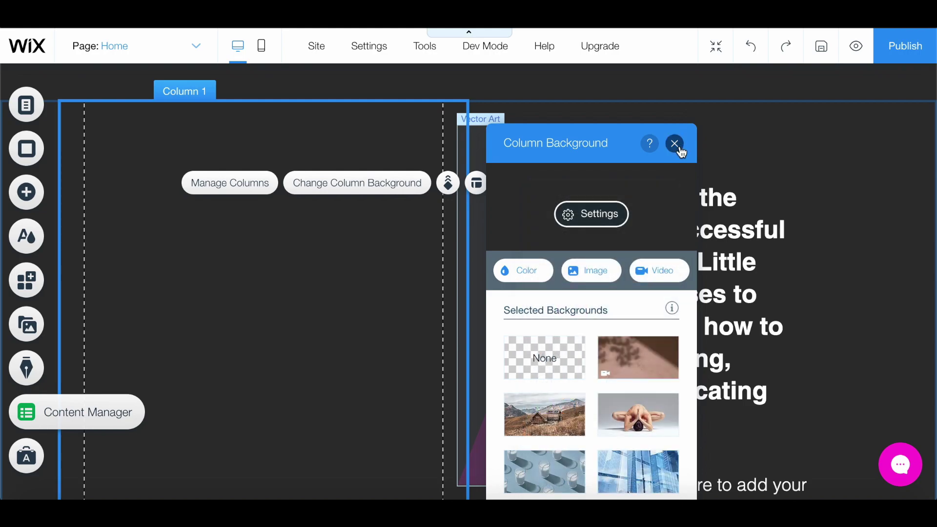
left_click(675, 143)
Step: Add IMG_3966_Original.JPG from the site files, then position and resize it inside the About section's left column
left_click(27, 191)
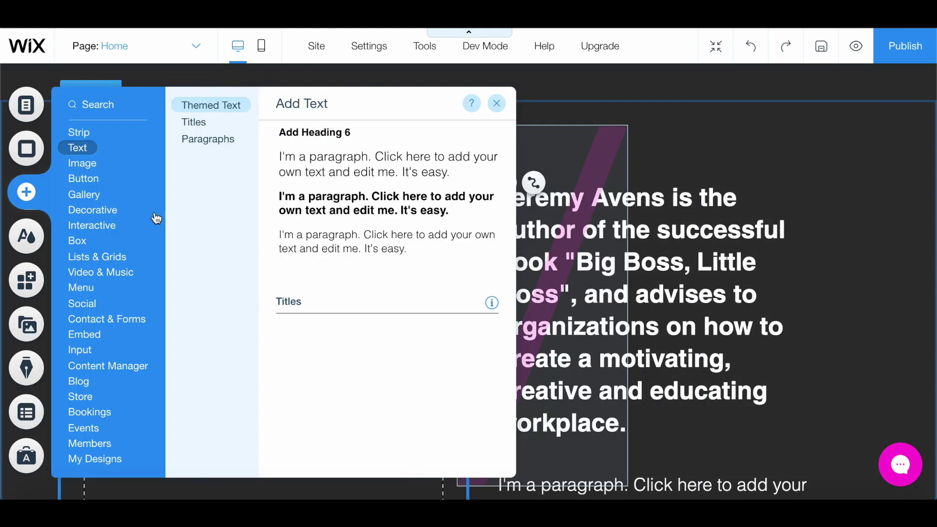
mouse_move(90, 170)
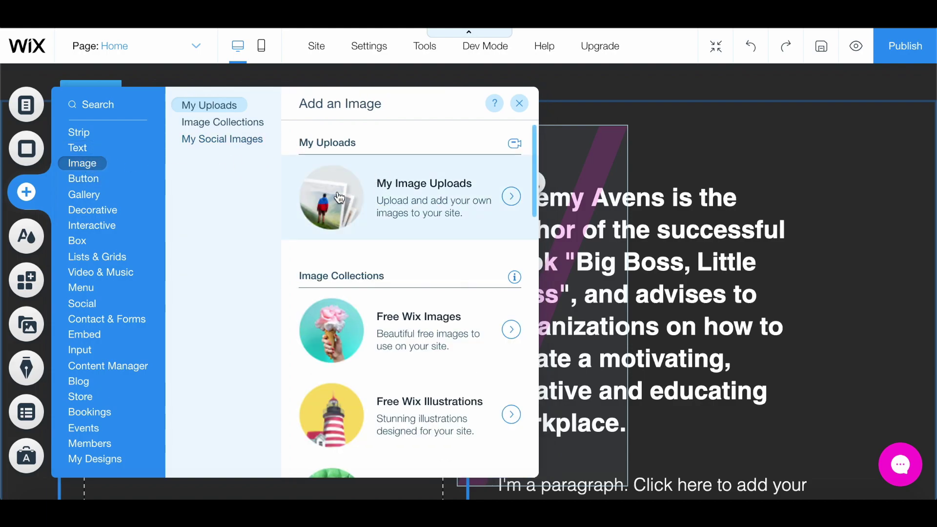
left_click(340, 198)
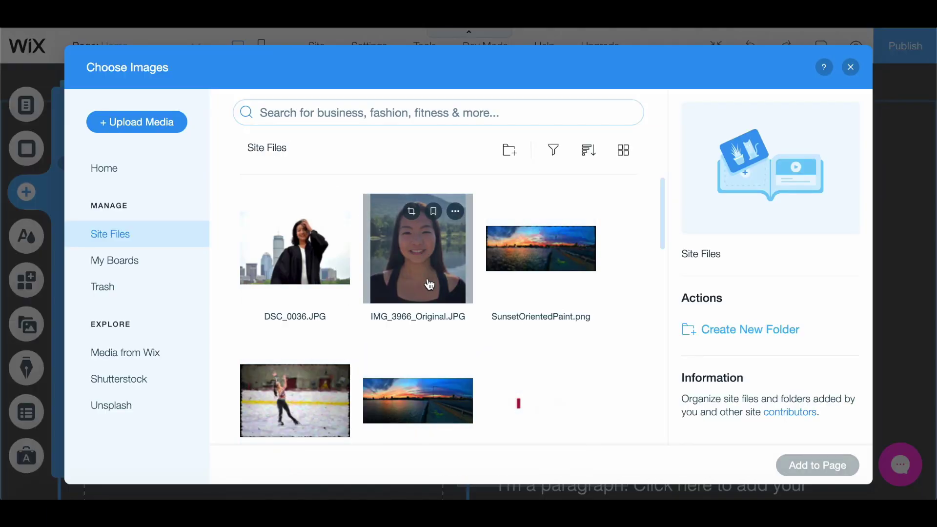
left_click(429, 284)
left_click(825, 467)
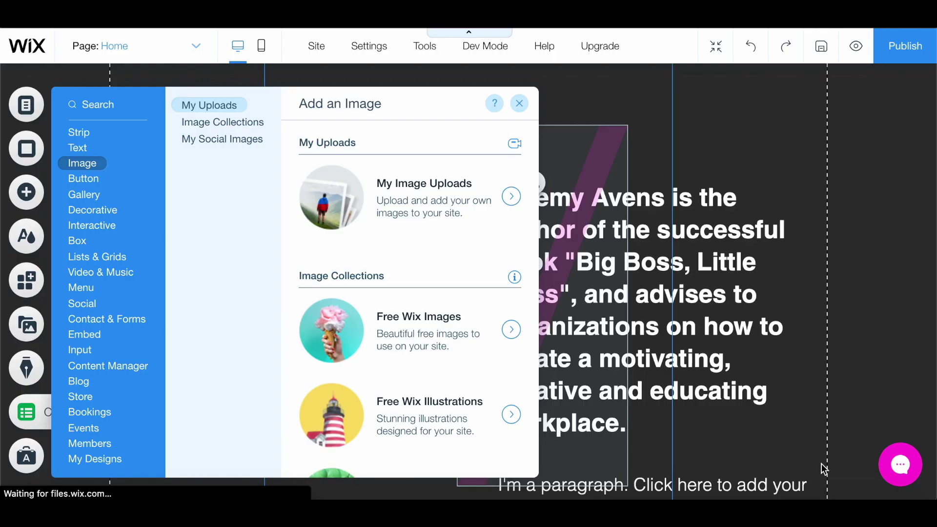
scroll(235, 124, "up", 1)
left_click_drag(265, 99, 406, 266)
left_click_drag(495, 360, 310, 324)
Step: Replace the About heading with "Hi! My name is" plus the owner's full name and enlarge its font to fill two lines
double_click(635, 132)
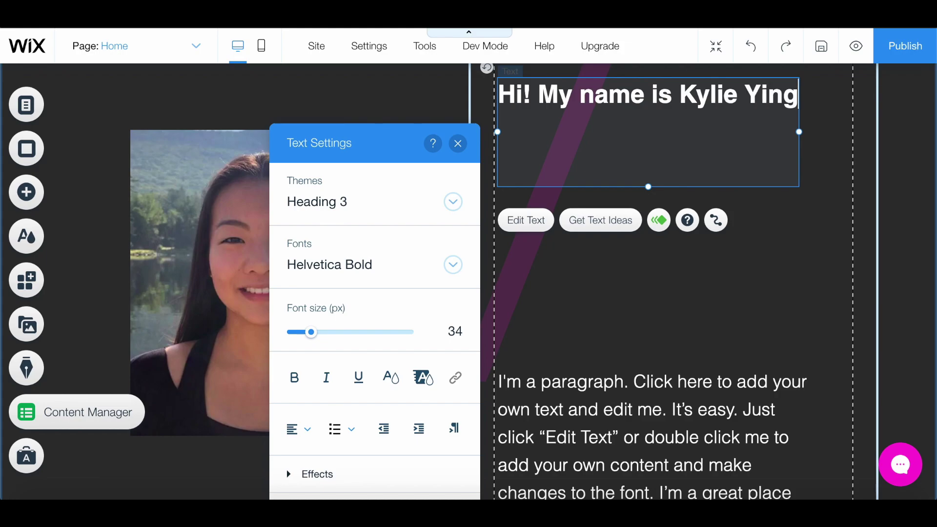
type(".")
key("ctrl+a")
left_click_drag(311, 332, 332, 333)
left_click(459, 146)
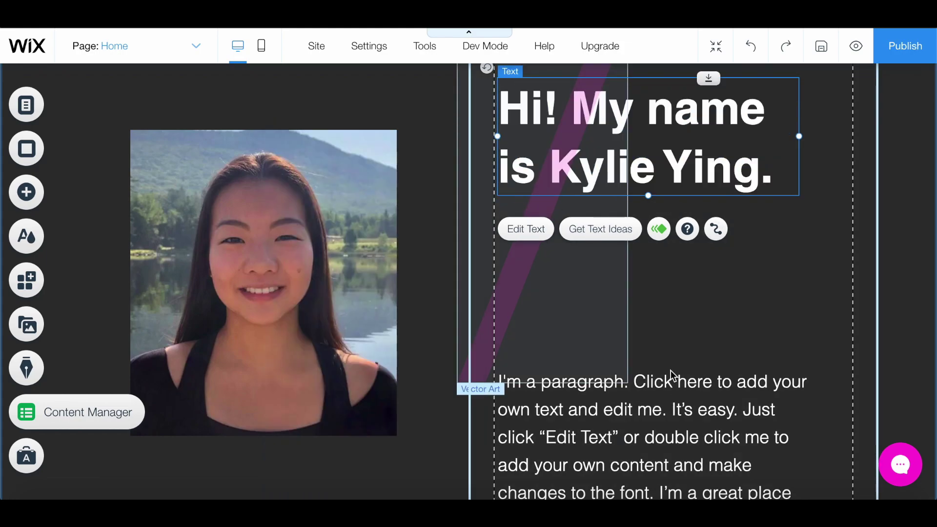
Step: Move the About paragraph up beneath the heading and replace it with the owner's MIT studies and research bio at 22 px
left_click(671, 370)
left_click(679, 411)
left_click_drag(679, 412, 679, 277)
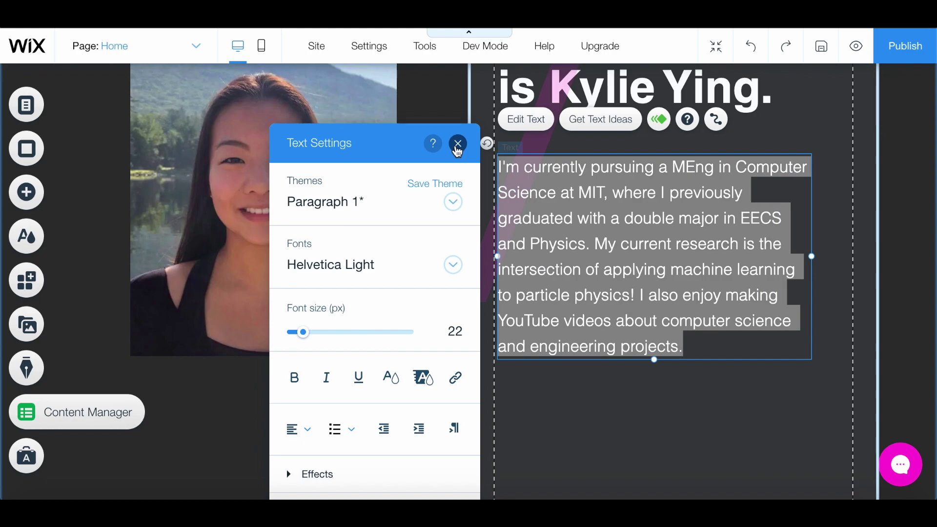
left_click(458, 144)
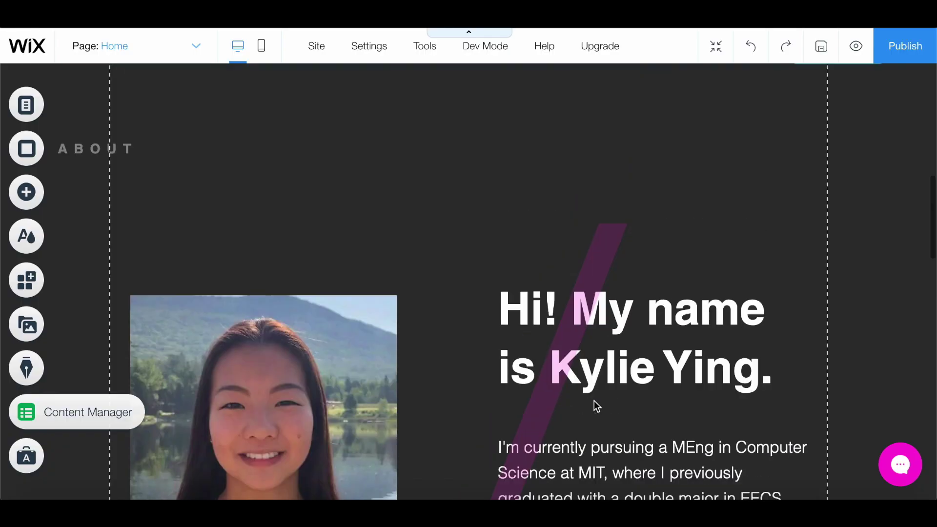
Step: Rename the Publications page to Projects with the URL slug projects, and rename the booking page to Contact
scroll(594, 401, "up", 10)
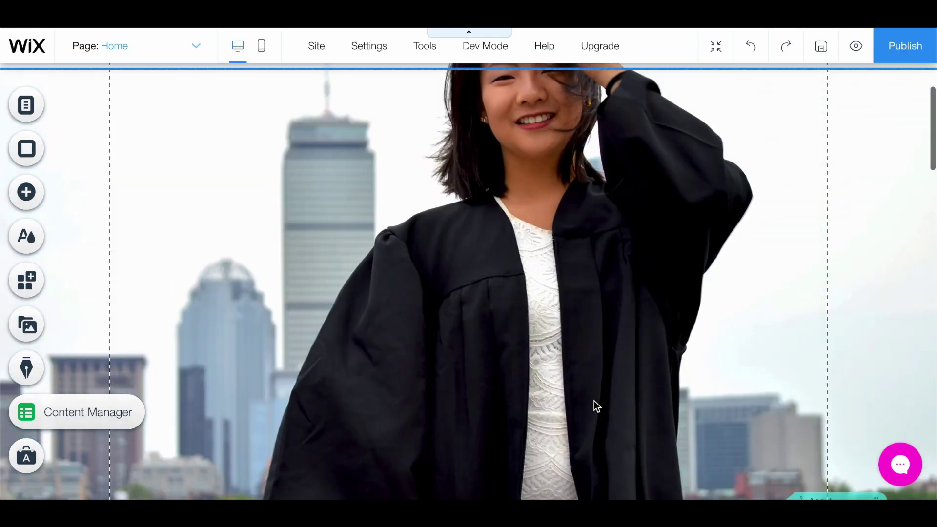
left_click(26, 105)
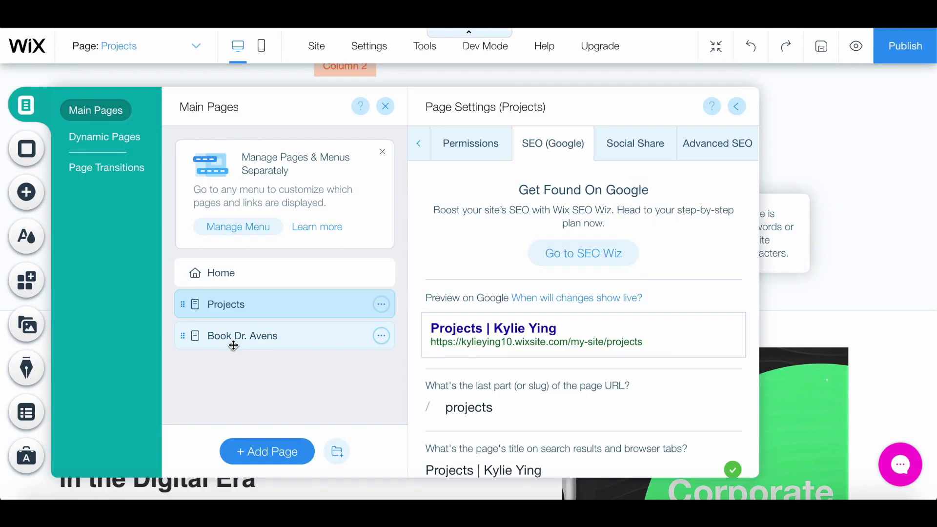
left_click(225, 337)
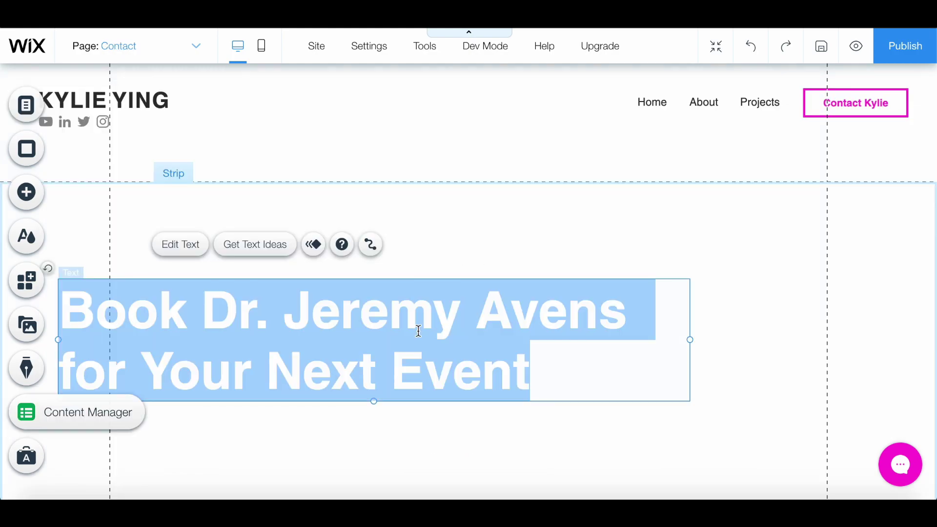
Step: Recolor the Contact page's headline dark grey and replace its text with "Contact" followed by the owner's full name
left_click(787, 376)
key("Escape")
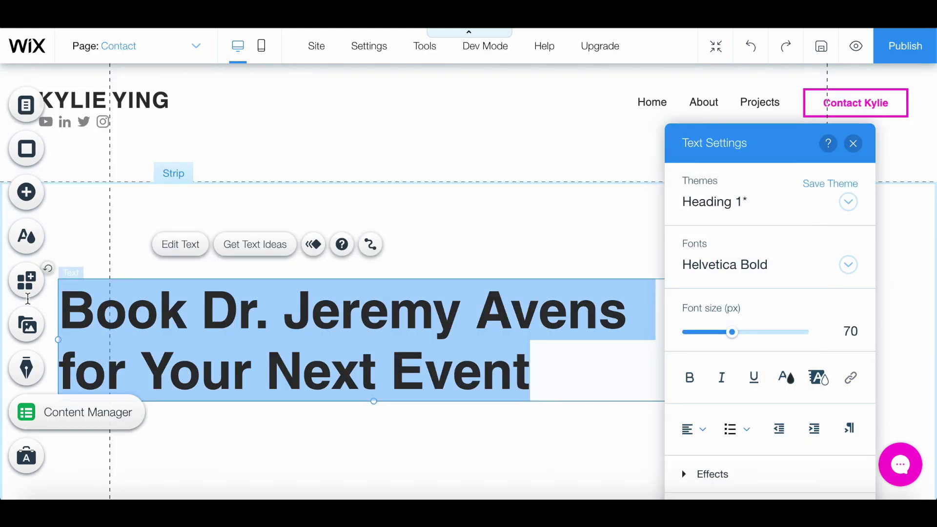
type("C")
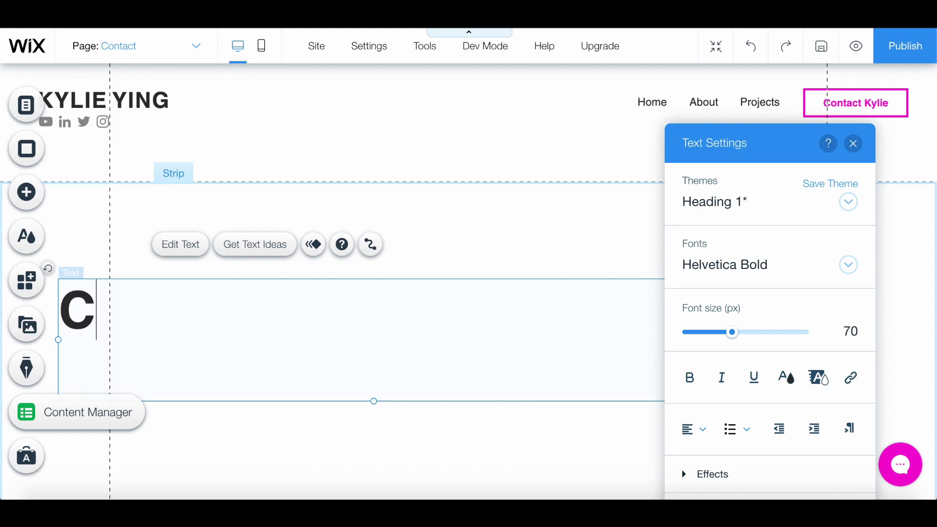
type("ontact Kylie Ying")
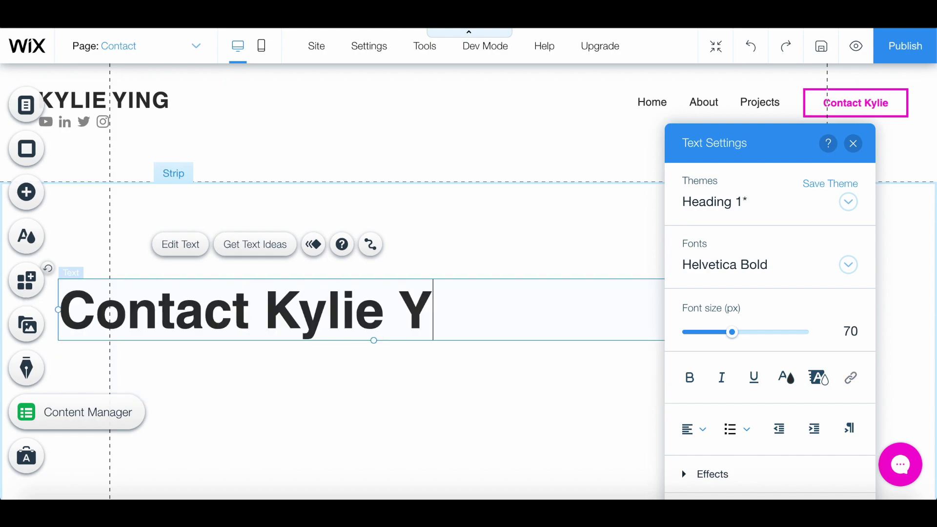
left_click(855, 145)
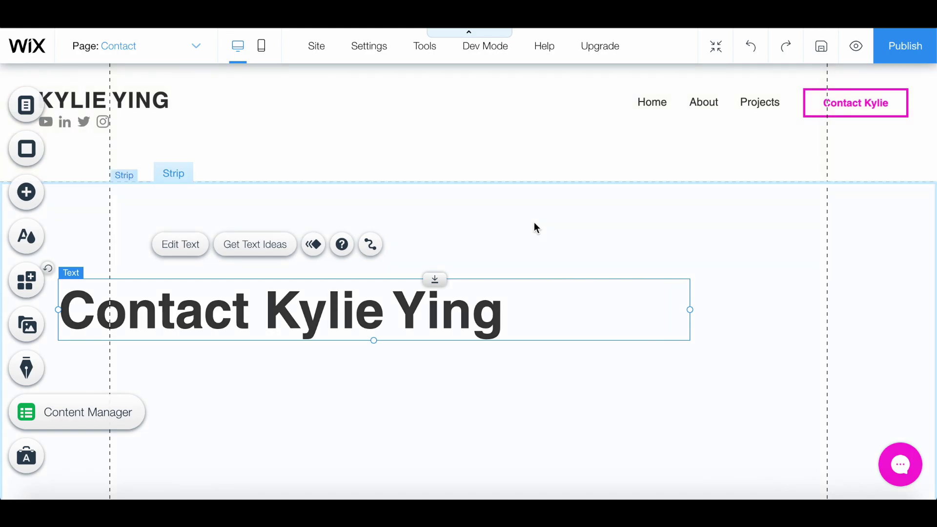
Step: Delete the testimonial slideshow and the divider line beneath the form on the Contact page
scroll(534, 221, "down", 3)
scroll(492, 277, "down", 5)
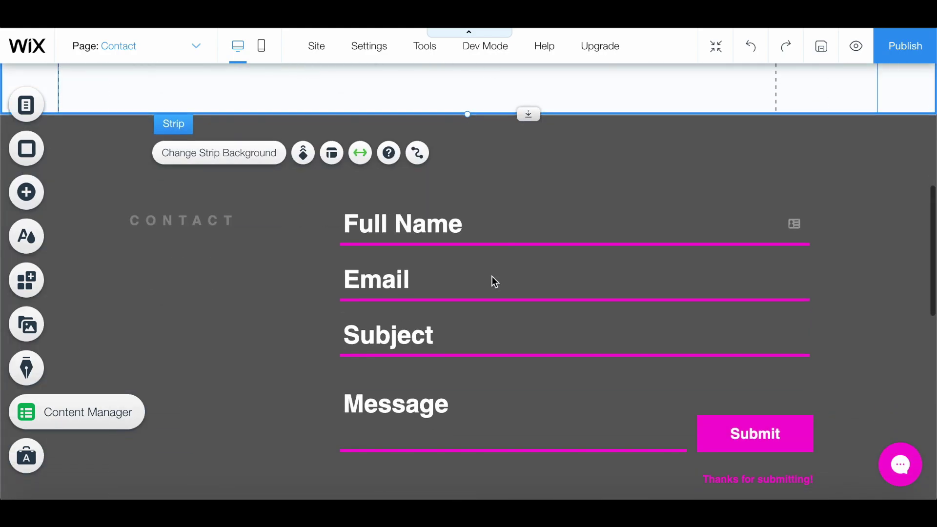
scroll(214, 132, "down", 10)
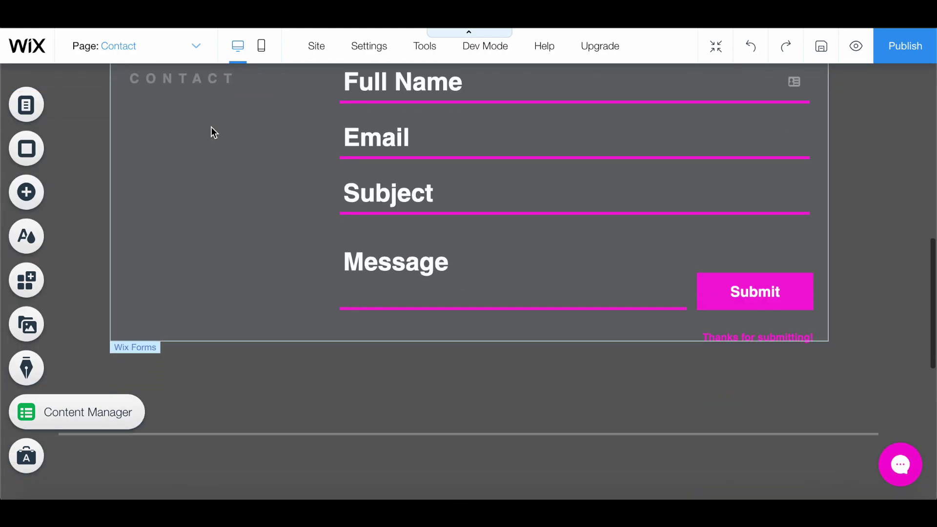
left_click(210, 279)
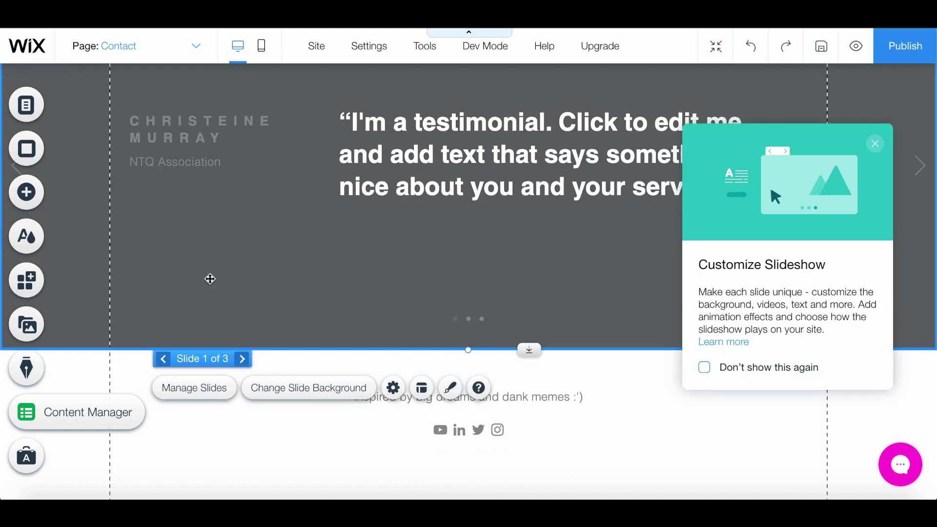
scroll(211, 279, "up", 4)
key("Delete")
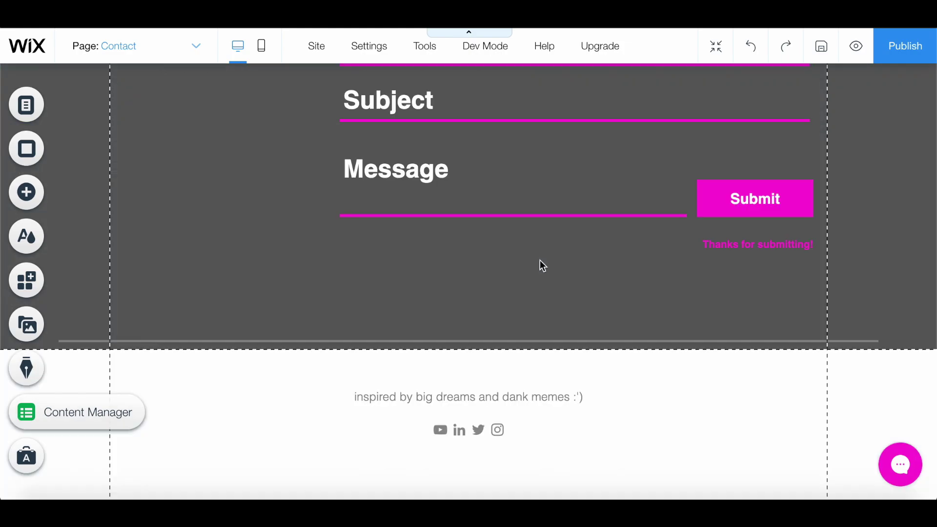
left_click(510, 341)
key("Delete")
scroll(534, 444, "up", 15)
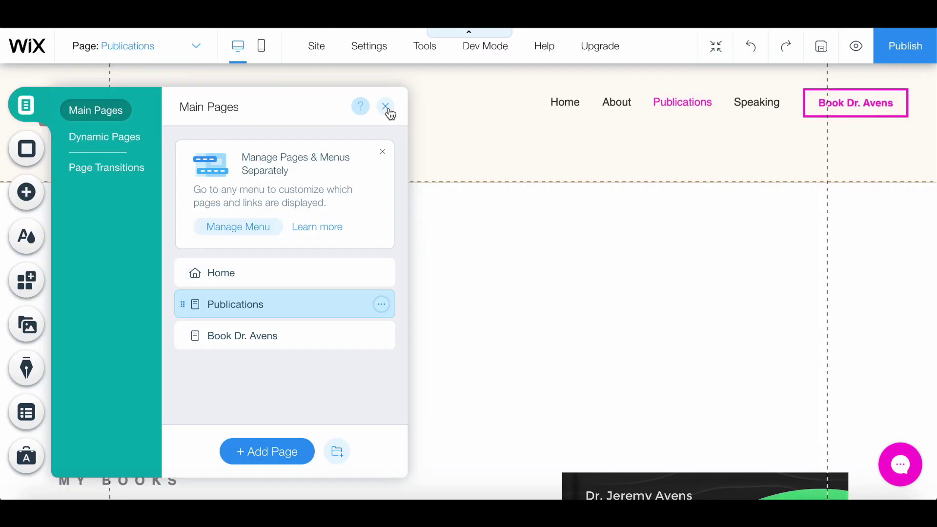
Step: Replace the Publications page's main heading text with "Projects"
left_click(383, 105)
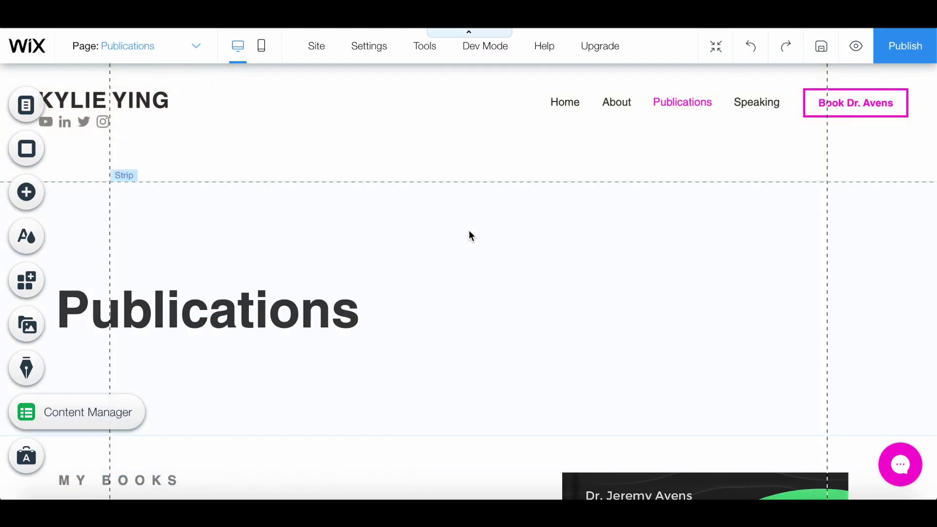
scroll(471, 236, "down", 10)
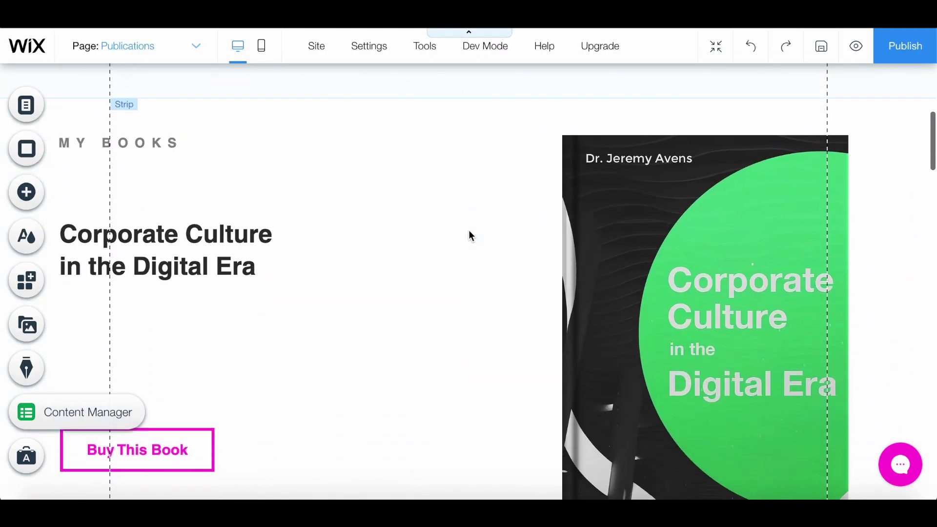
scroll(471, 236, "down", 10)
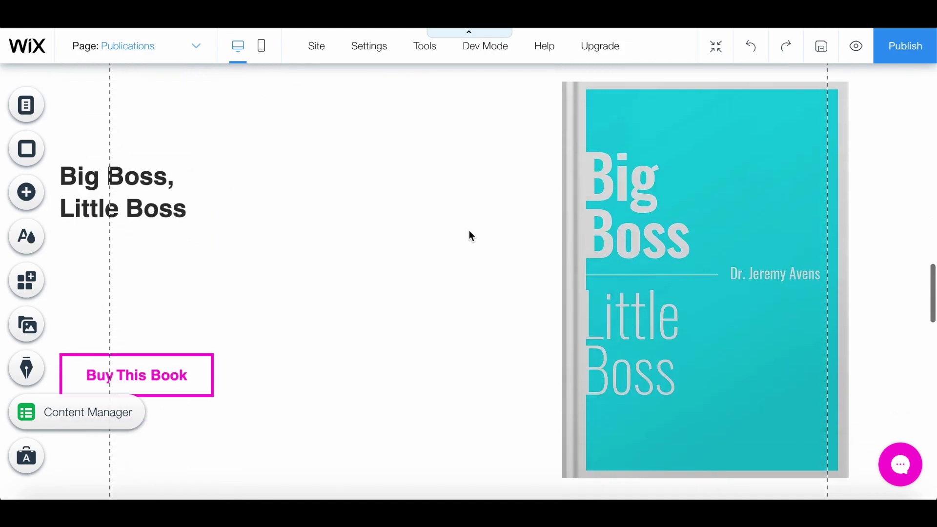
scroll(436, 376, "up", 15)
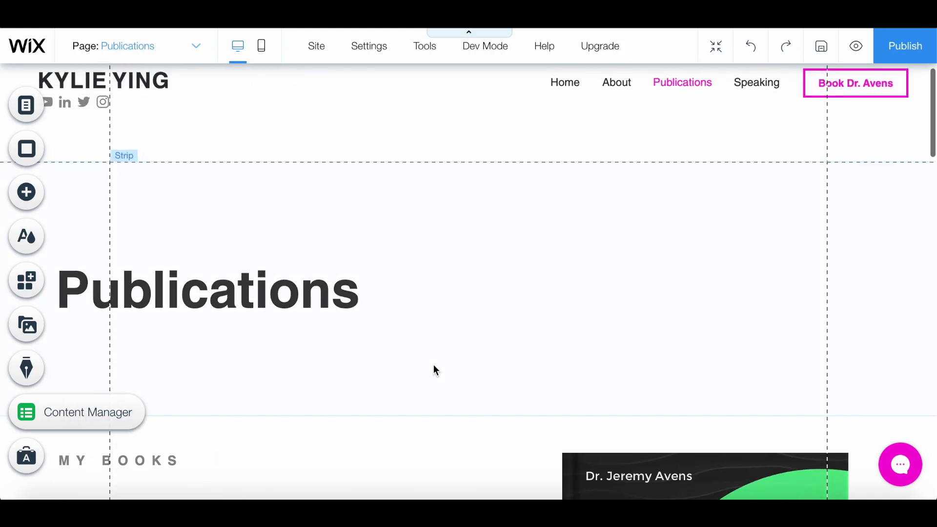
left_click(216, 314)
double_click(216, 315)
type("Projects")
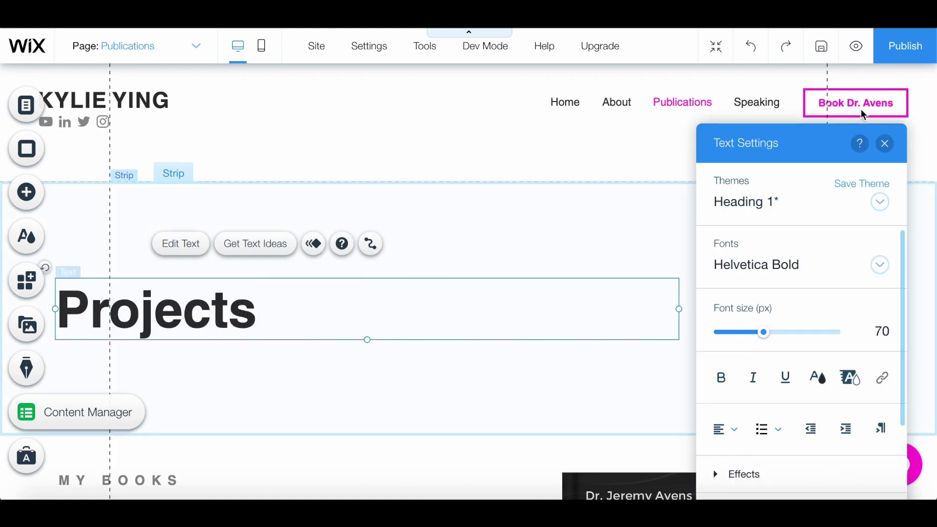
left_click(884, 143)
Step: Replace the first book's title with "An ODE to the Bicycle Model" and widen its text box
scroll(324, 340, "down", 2)
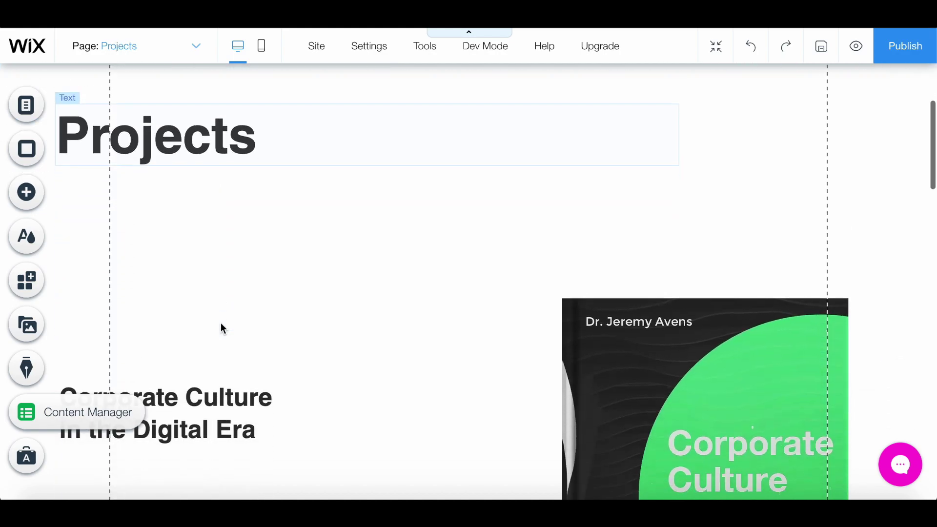
scroll(223, 328, "down", 3)
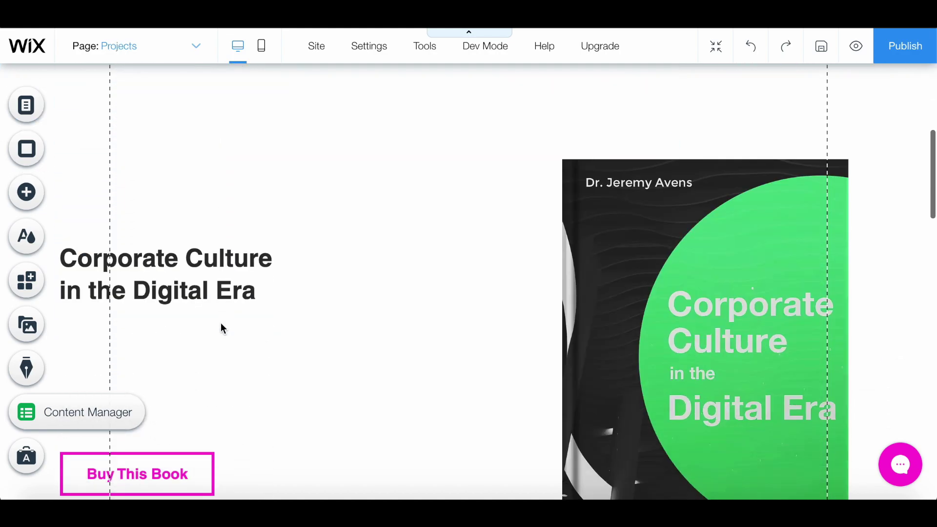
scroll(194, 258, "down", 2)
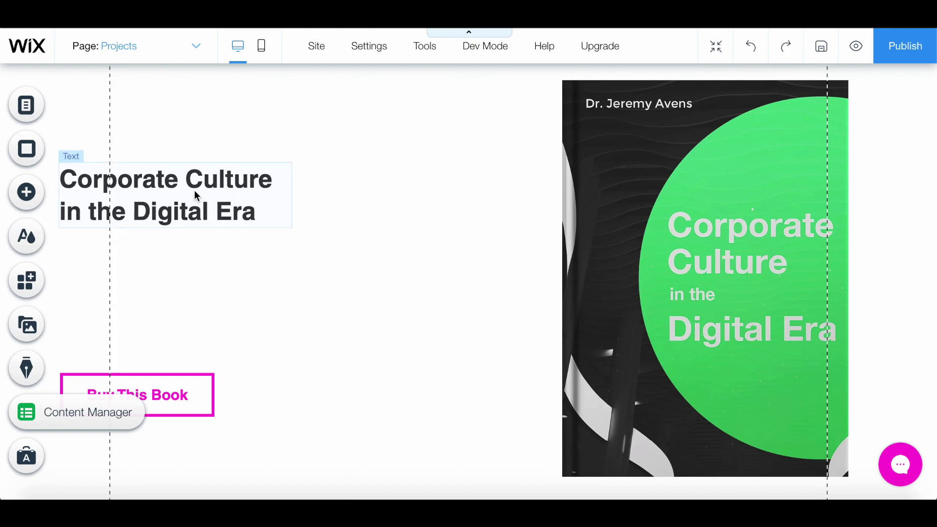
left_click(162, 199)
double_click(161, 199)
type("A")
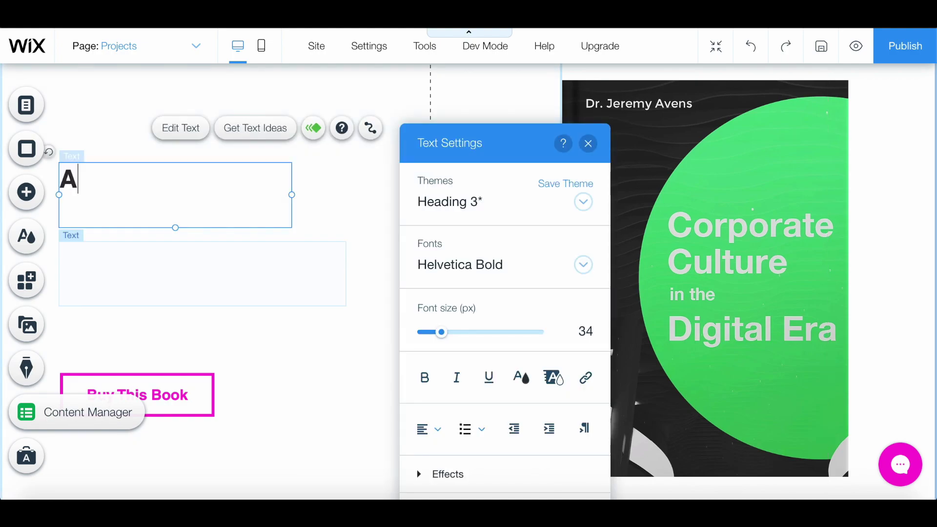
type("n ODE to the Bicycle Model")
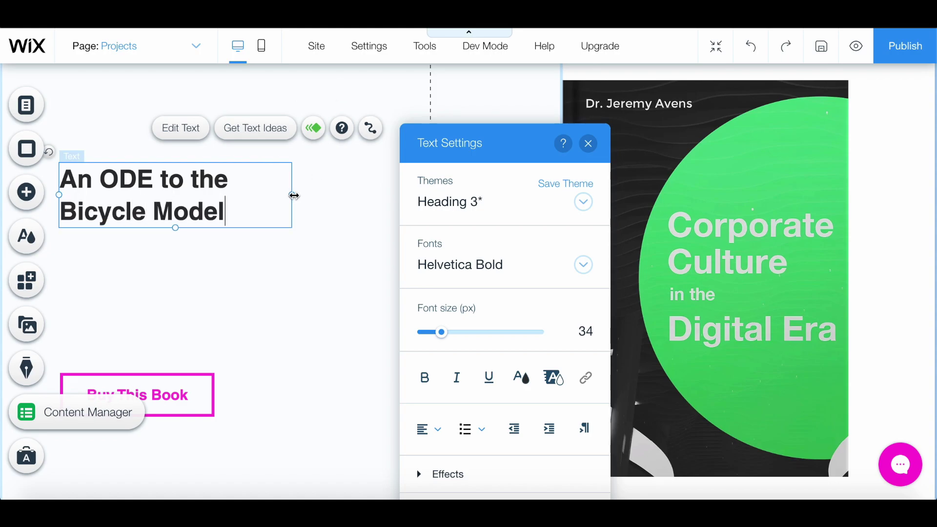
left_click_drag(293, 195, 334, 195)
Step: Paste the autonomous racing project description into the paragraph beneath the first project's title
double_click(171, 273)
key("ctrl+v")
left_click(373, 273)
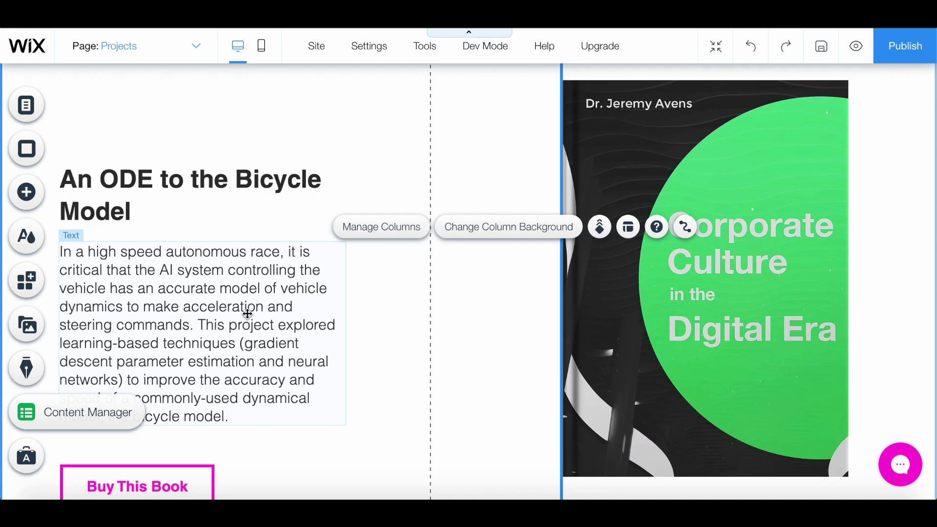
Step: Change the first project's button text to "Ask me more" and link it to the Contact page
scroll(248, 314, "down", 3)
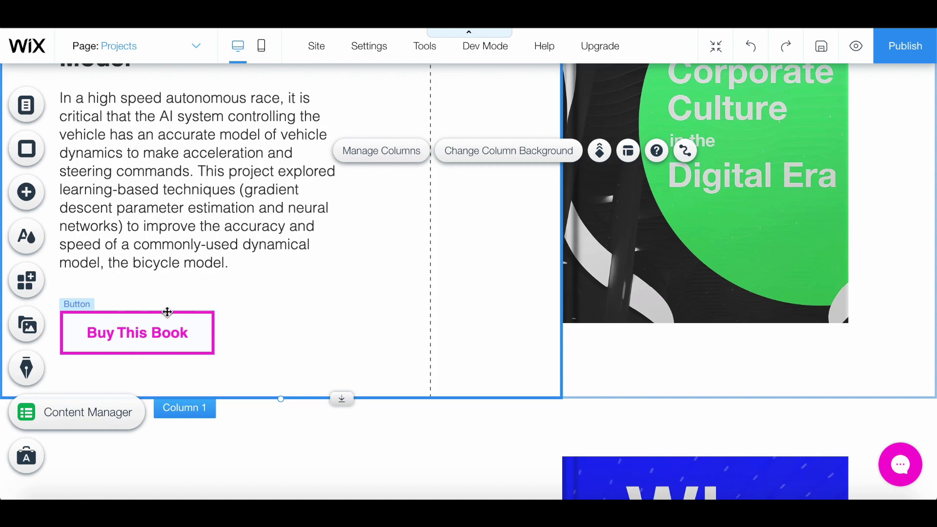
left_click(164, 327)
left_click(188, 277)
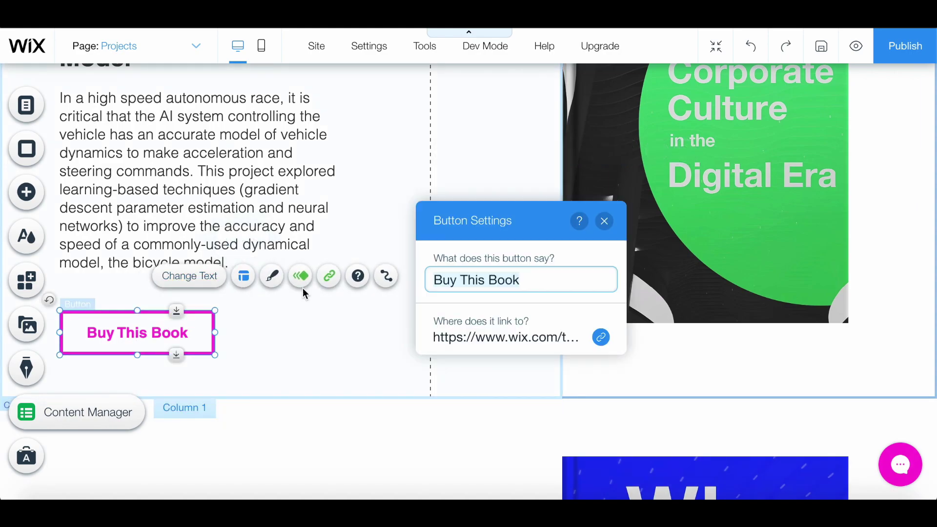
type("Ask me")
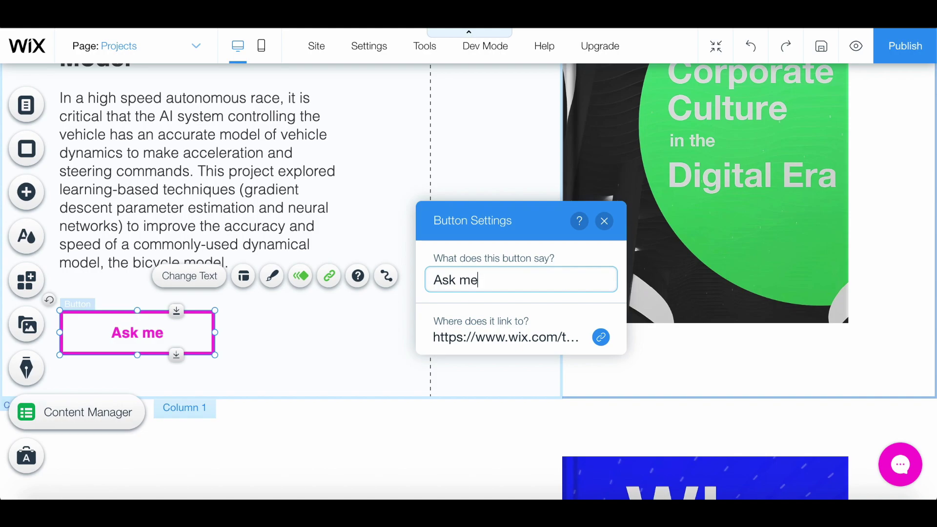
type(" more")
left_click(601, 337)
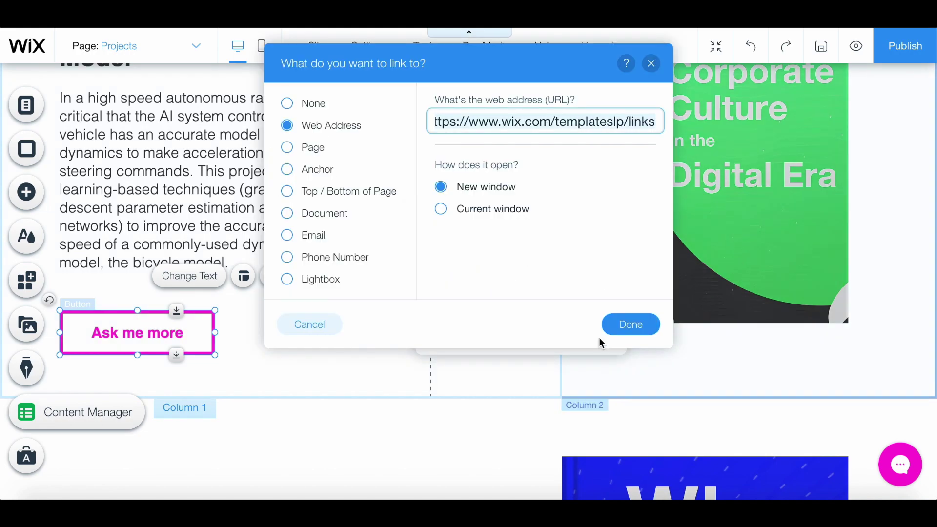
left_click(298, 146)
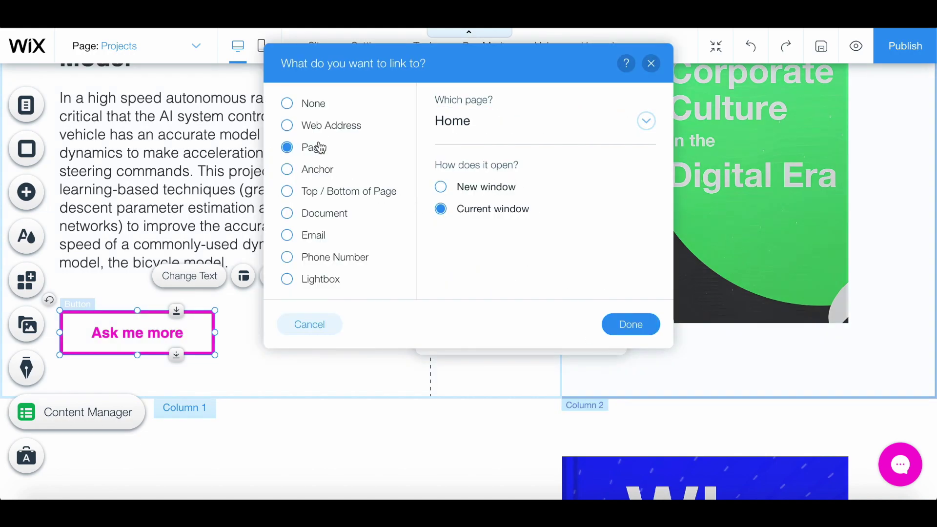
left_click(449, 128)
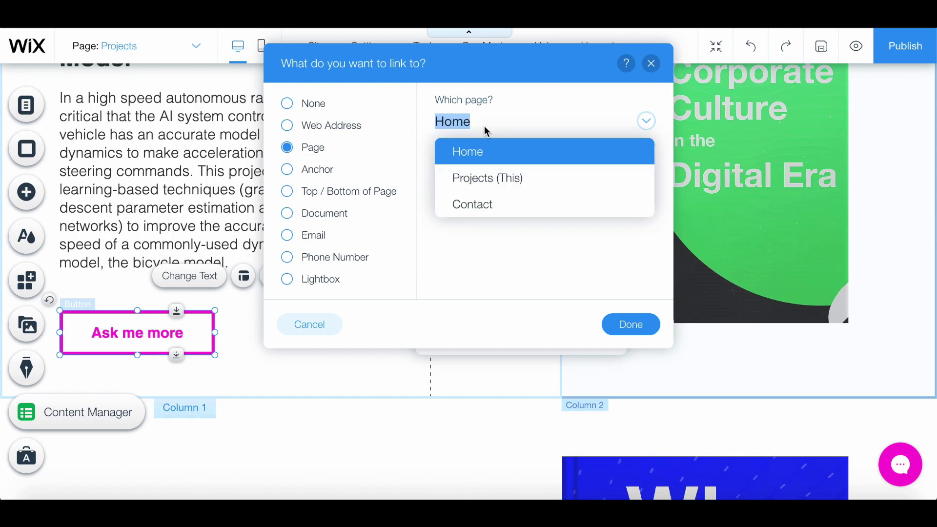
left_click(485, 208)
key("Return")
Step: Replace the first project's book cover image with devbot.jpg from the site files
scroll(309, 233, "up", 3)
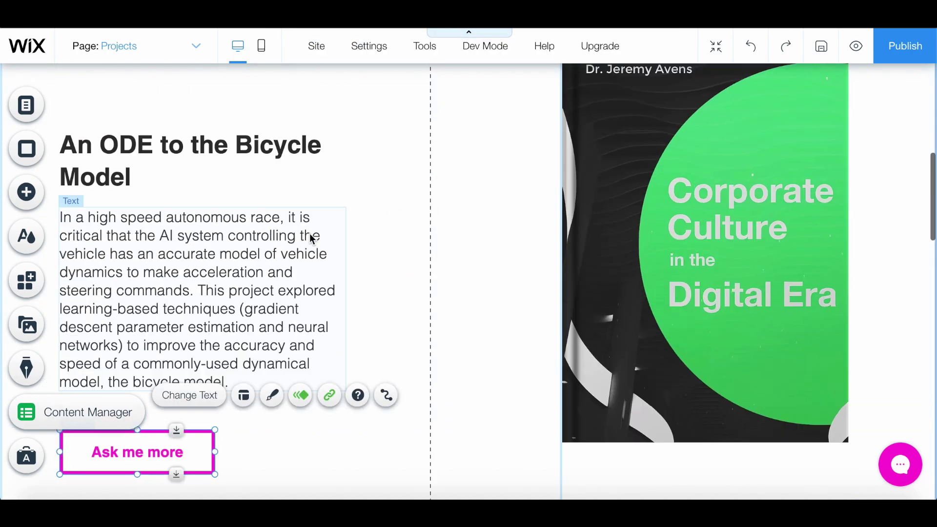
left_click(668, 273)
scroll(678, 272, "down", 1)
left_click(625, 215)
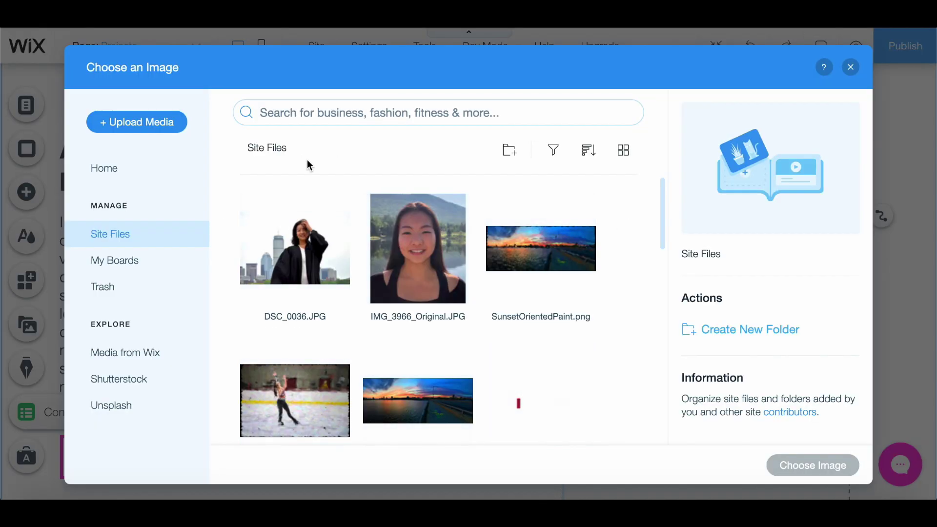
scroll(555, 307, "down", 8)
scroll(555, 310, "down", 1)
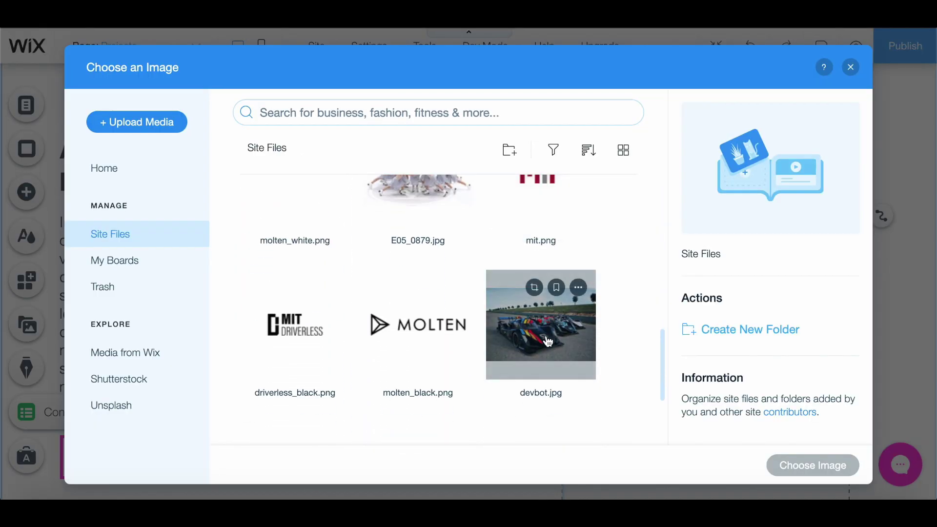
double_click(546, 343)
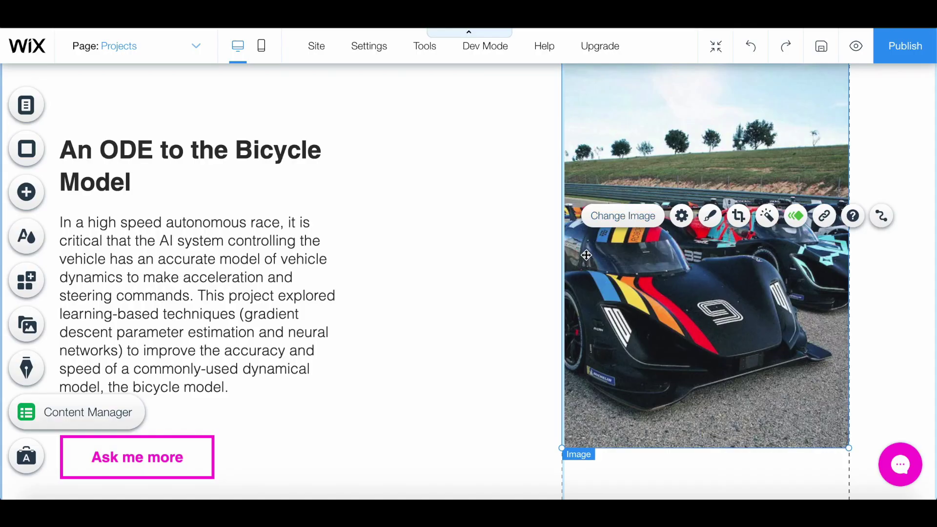
Step: Extend the race car image's crop to the left, trim its upper part, and reposition the image beside the project text
key("ctrl+shift+t")
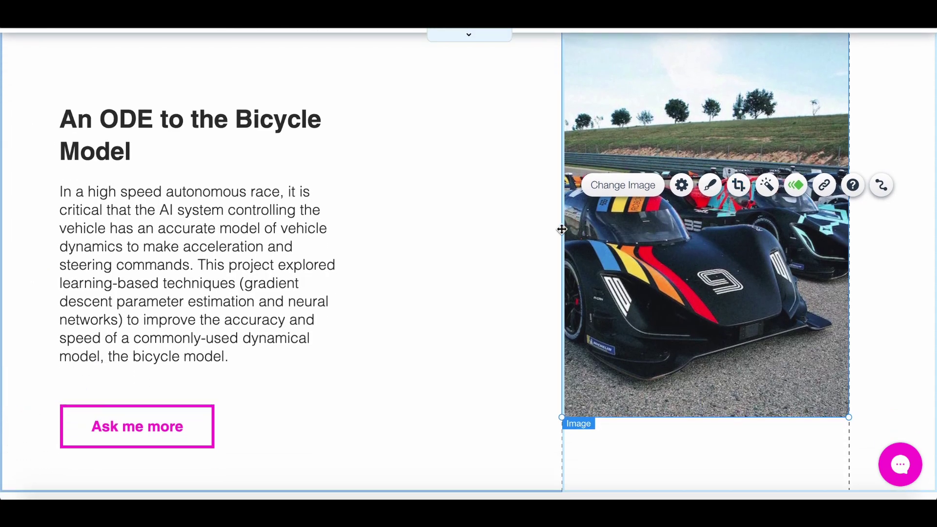
double_click(566, 197)
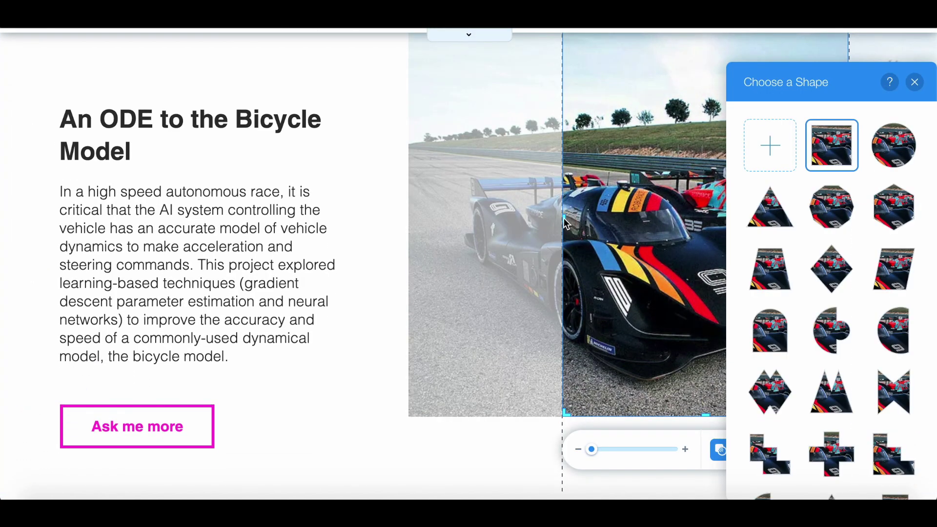
left_click_drag(566, 223, 411, 219)
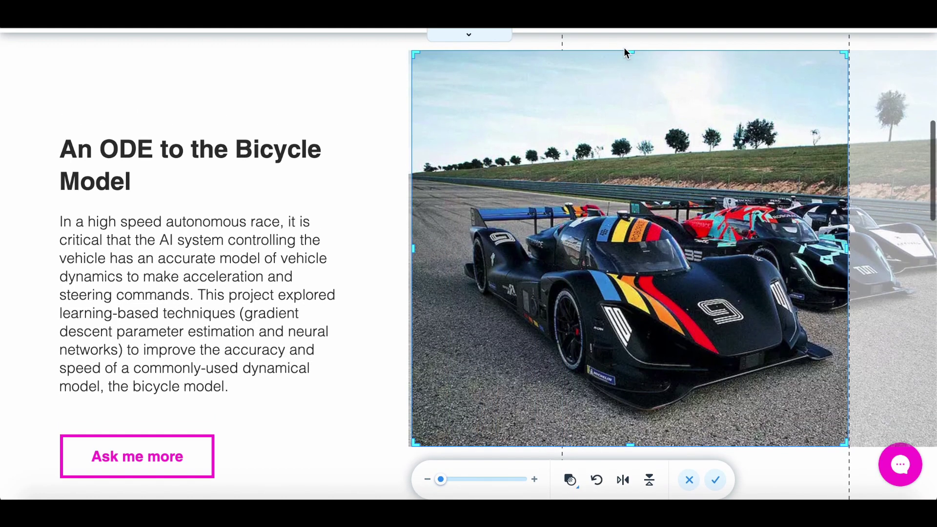
left_click_drag(627, 51, 627, 142)
left_click(714, 125)
left_click_drag(551, 253, 582, 311)
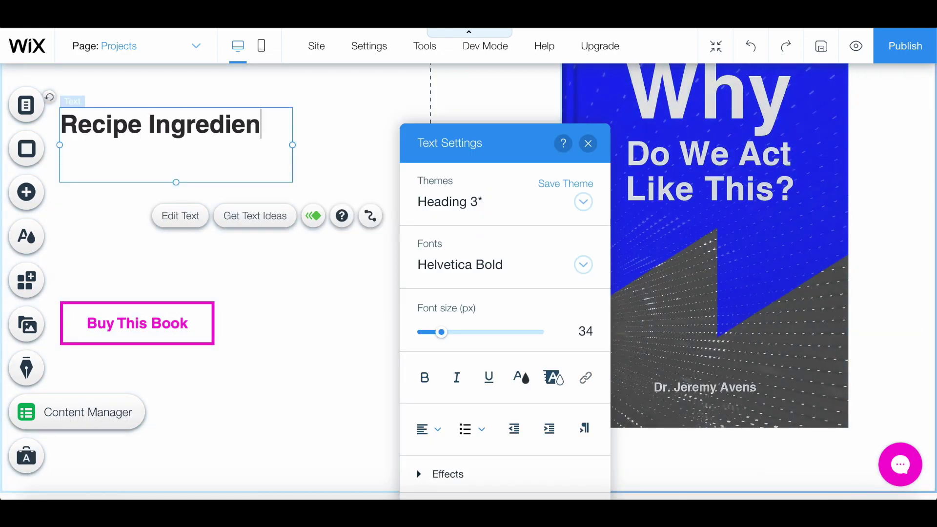
Step: Title the second project "Recipe Ingredient Recommender" and widen its text box
type("t Recommender")
key("Escape")
left_click_drag(292, 171, 351, 189)
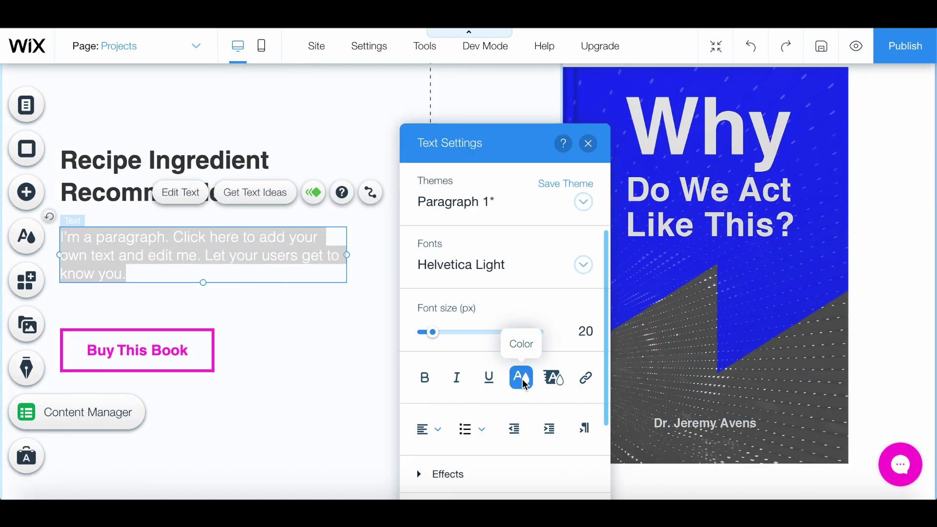
Step: Replace the second project's placeholder paragraph with the food algorithm description, and shrink and reposition the ingredient-list image
type("Food is one of the universal languages. In this project, we explored an algorithm that draws on the conventional wisdom of existing dishes. While apples and cinnamon frequently appear together on dishes, strawberries and mayonnaise do not. Given a list of ingredients, this project uses topic modeling and neural networks to suggest additional ones that a chef may add to their dish.")
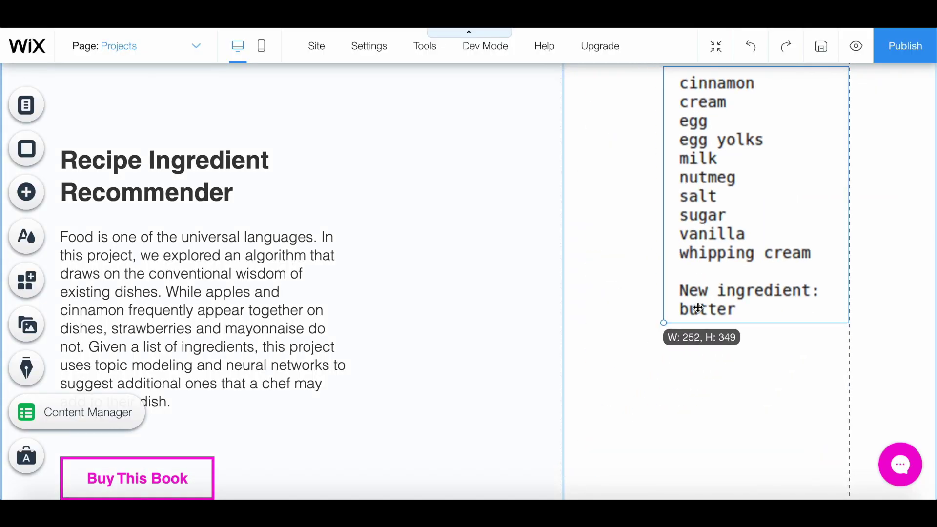
left_click_drag(729, 215, 706, 330)
Step: Relabel the second project's button "Check it out" and link it to the GitHub recipes repository, opening in a new window
left_click(164, 385)
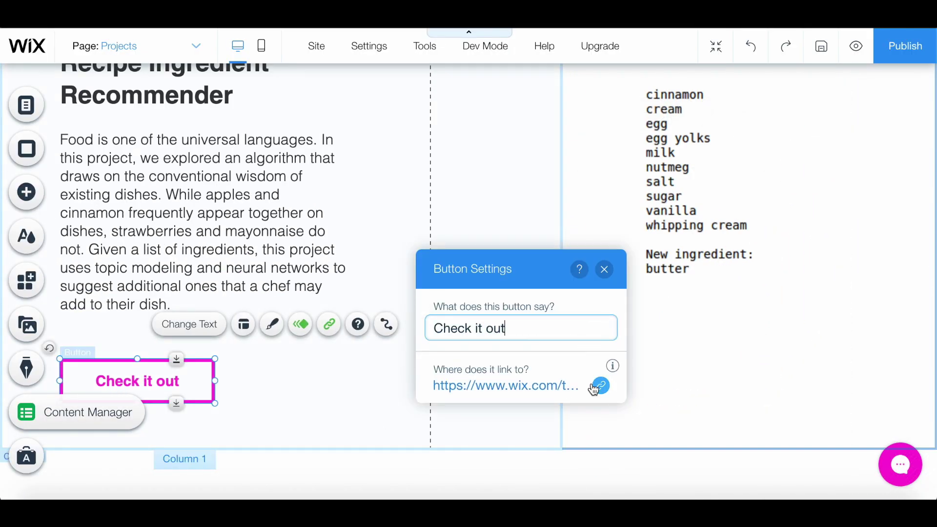
scroll(305, 296, "up", 3)
scroll(305, 295, "down", 5)
left_click(601, 386)
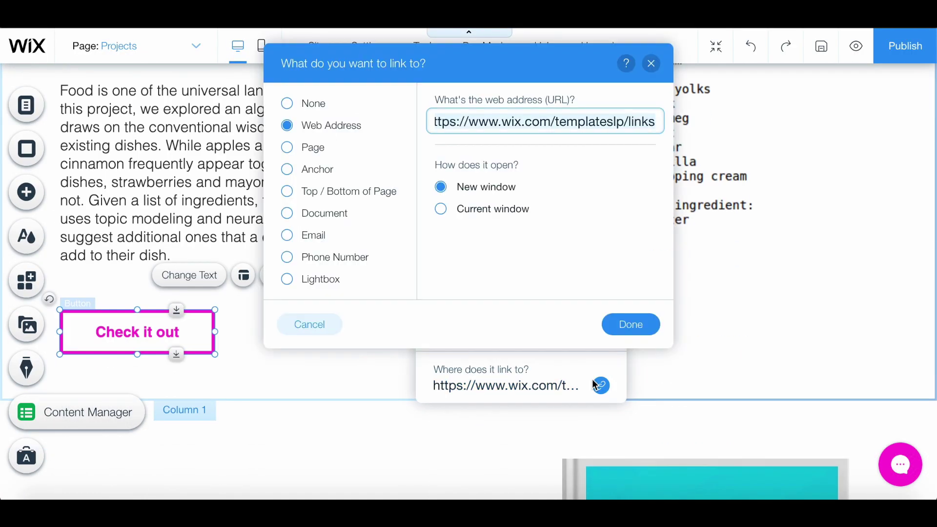
key("ctrl+a")
type("ht")
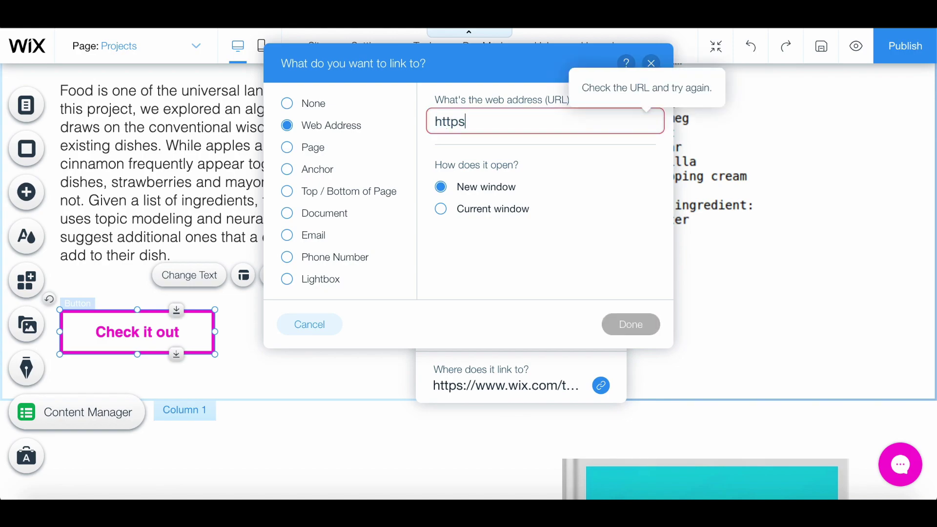
type("tps://github.com/kying18")
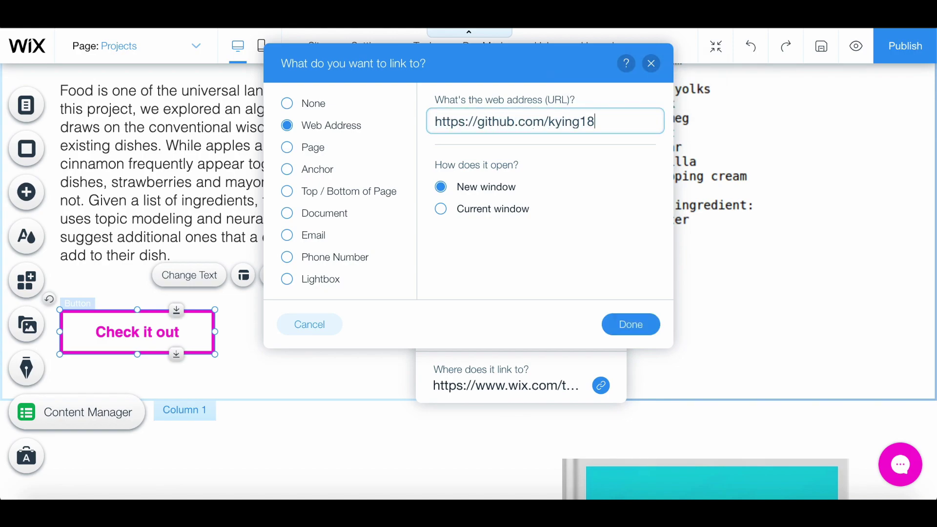
type("/recipes")
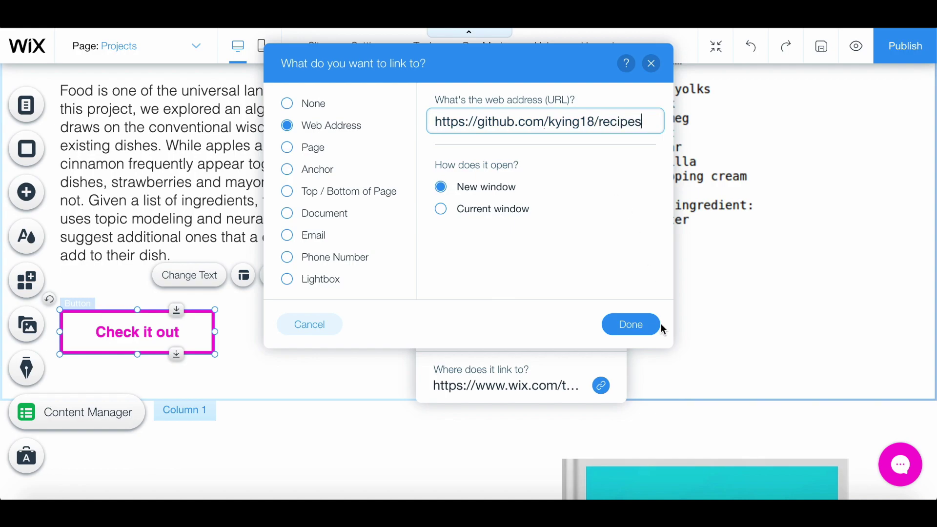
left_click(629, 324)
left_click(604, 269)
Step: Fill in the third project as "Photo Painterly Rendering" with its description, and extend the sunset image's crop to the left
scroll(102, 202, "down", 8)
left_click(101, 202)
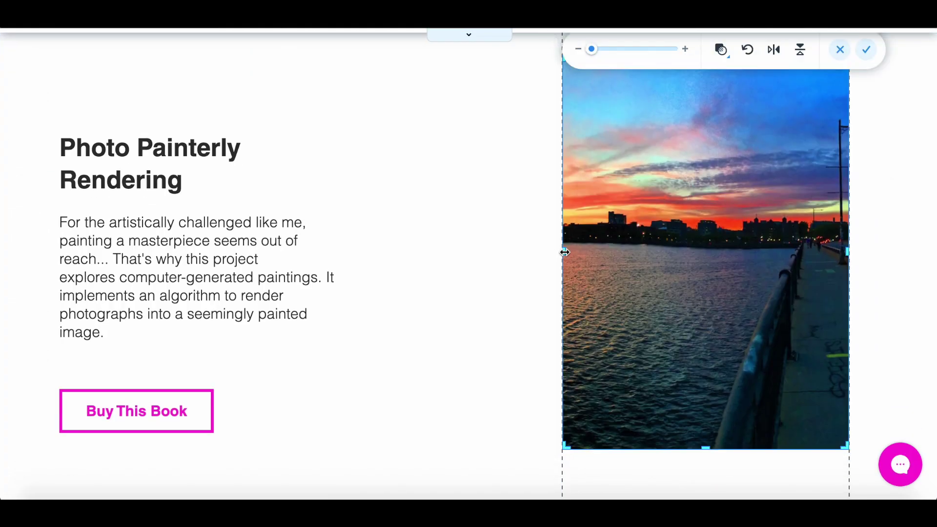
left_click_drag(565, 252, 226, 252)
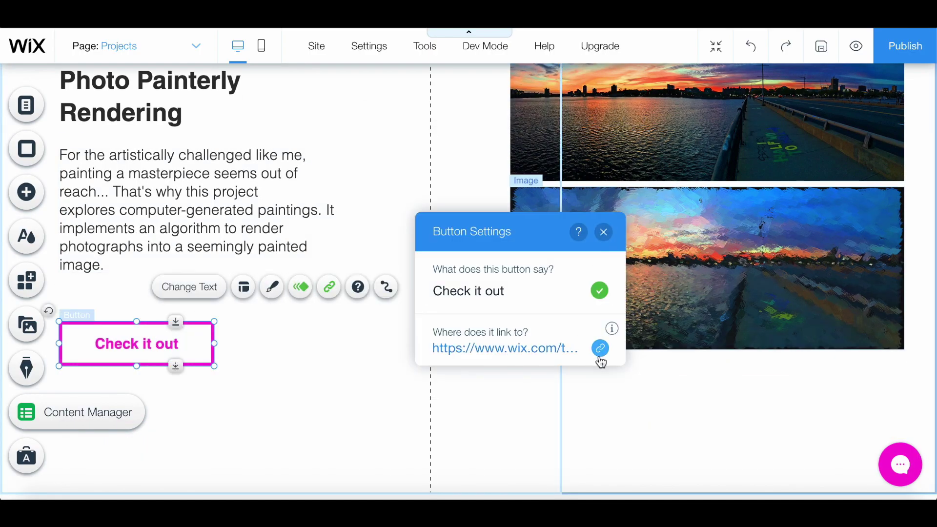
Step: Link the third project's "Check it out" button to the document Painterly_Rendering.pdf from the site files
left_click(601, 360)
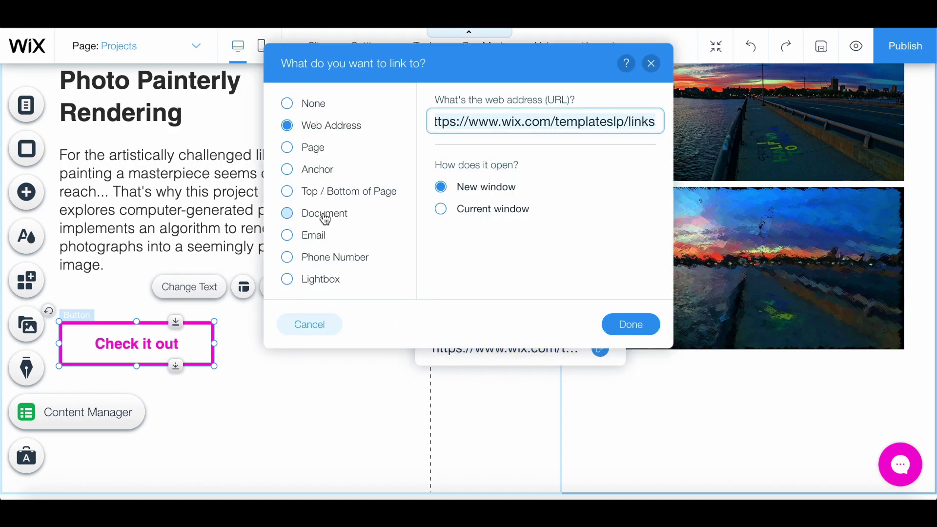
left_click(341, 215)
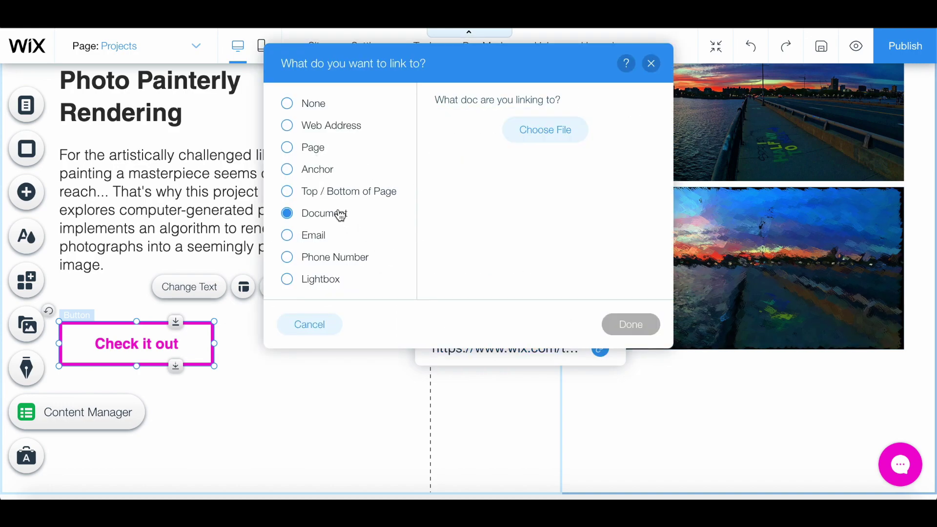
left_click(537, 128)
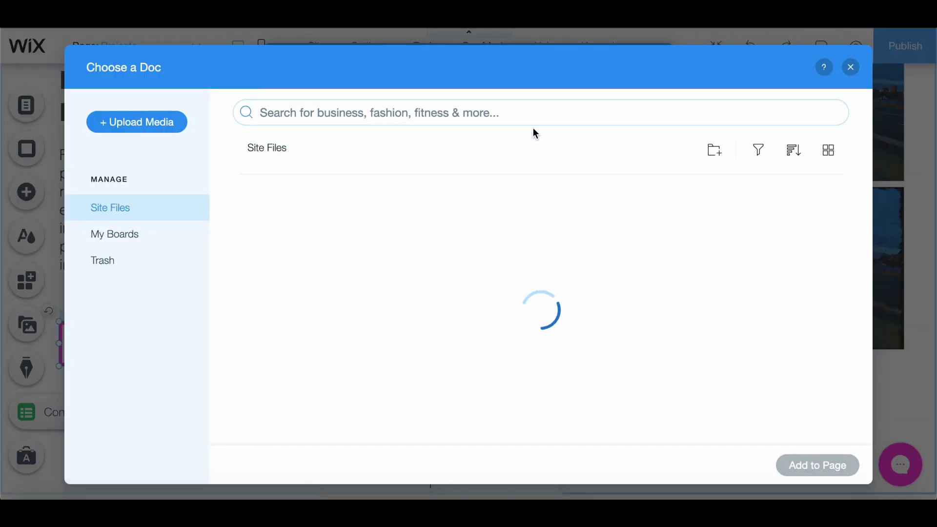
scroll(545, 345, "down", 3)
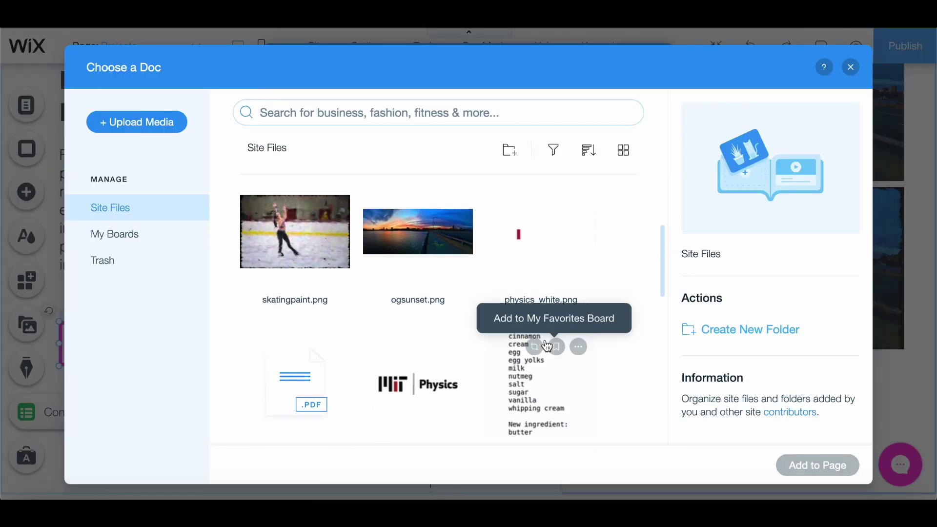
scroll(330, 384, "down", 3)
scroll(283, 220, "up", 2)
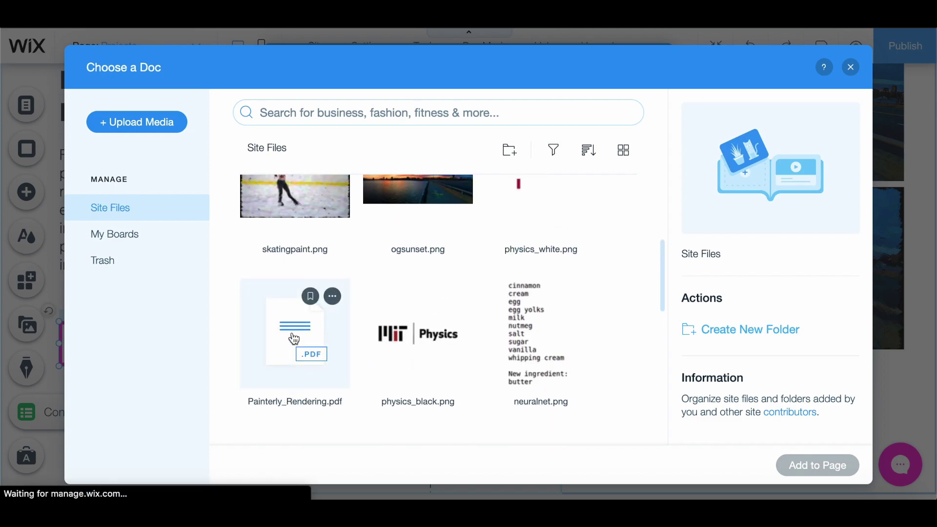
left_click(311, 353)
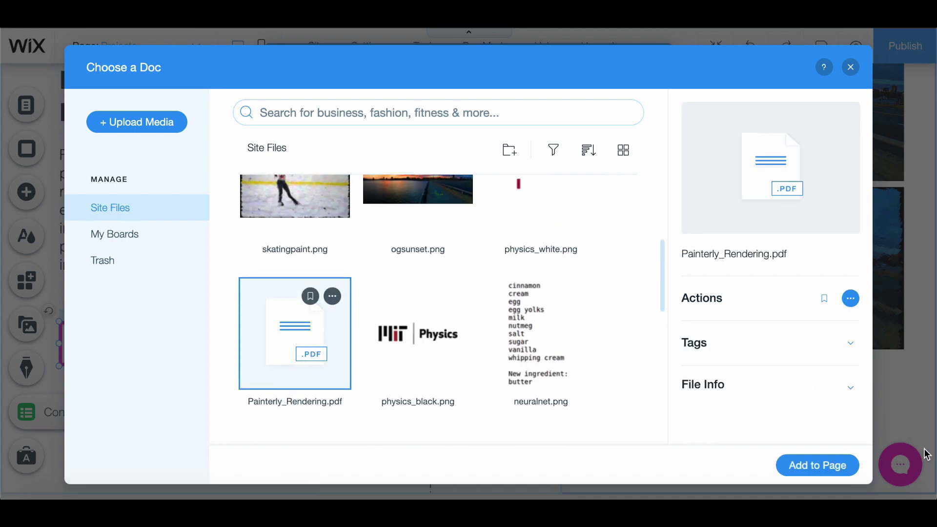
left_click(826, 461)
left_click(632, 324)
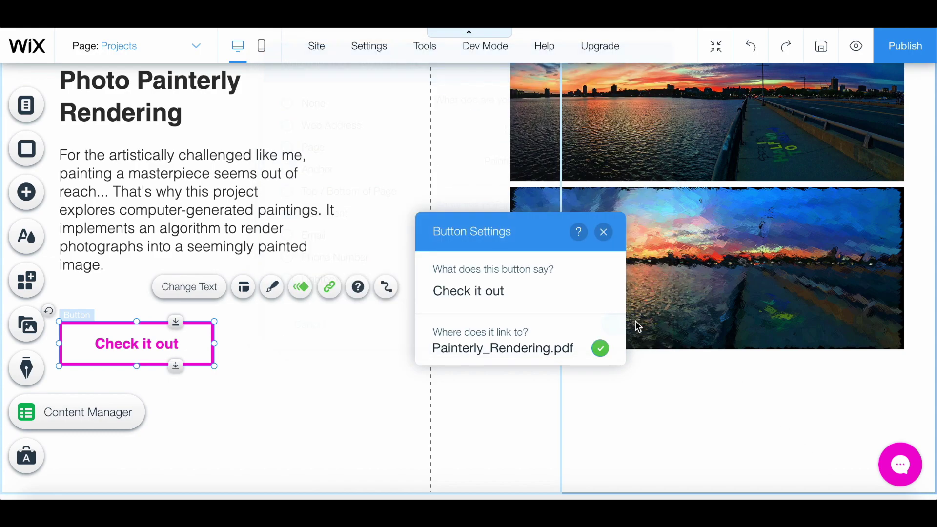
Step: Preview the Projects page and review its title and project sections
scroll(271, 227, "down", 3)
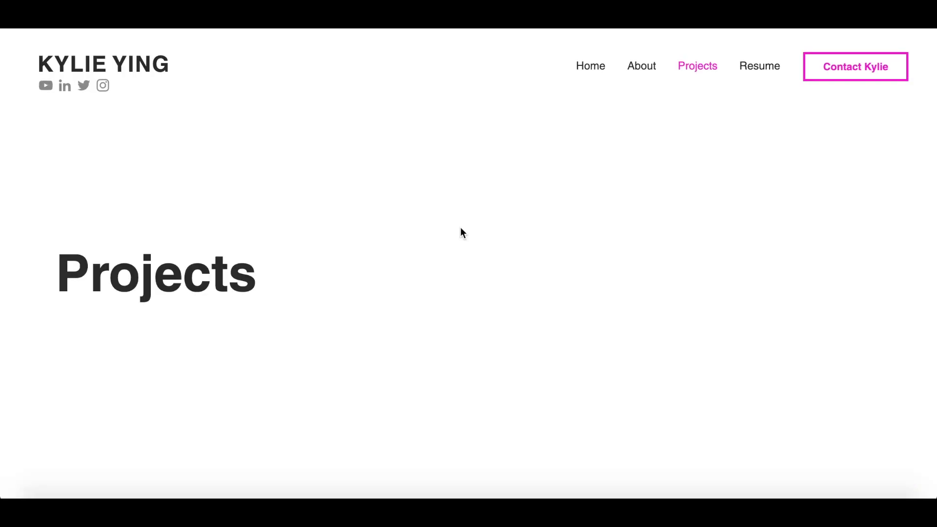
scroll(461, 233, "down", 10)
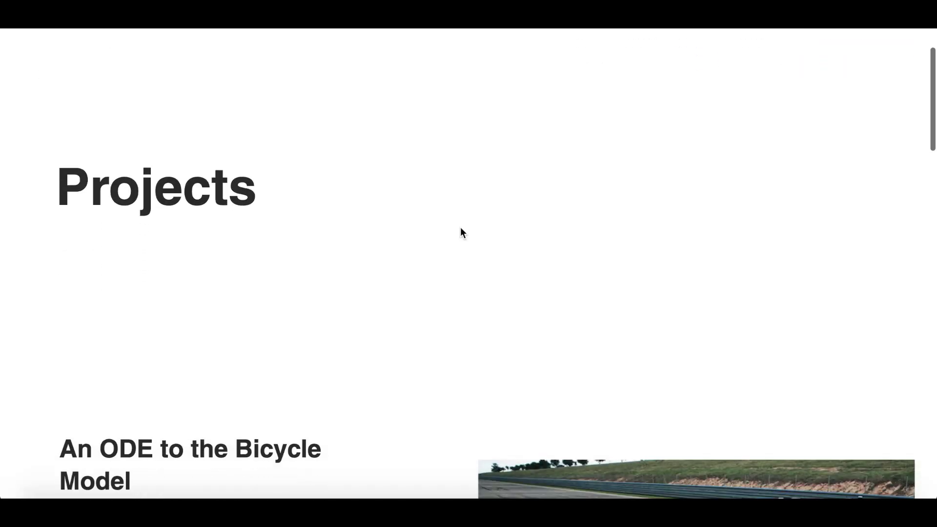
scroll(460, 234, "down", 10)
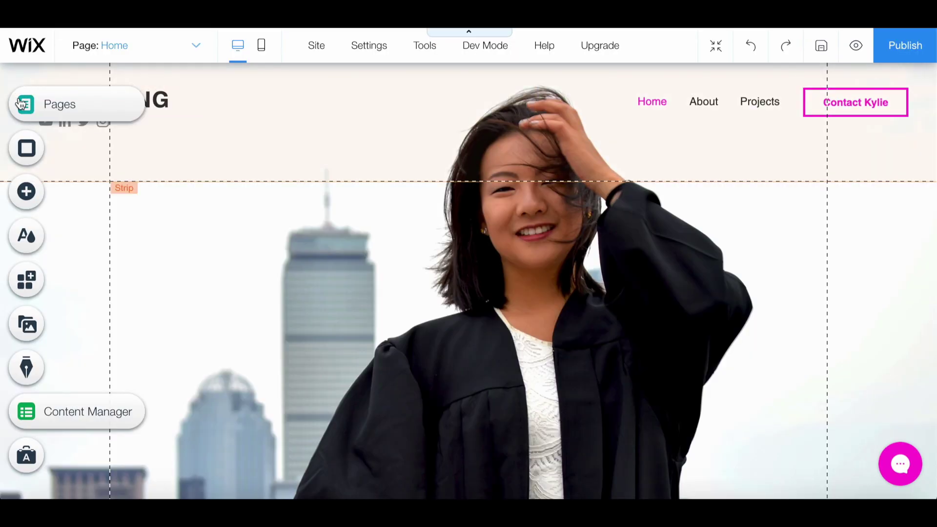
Step: Start adding a new main page to the site
left_click(21, 103)
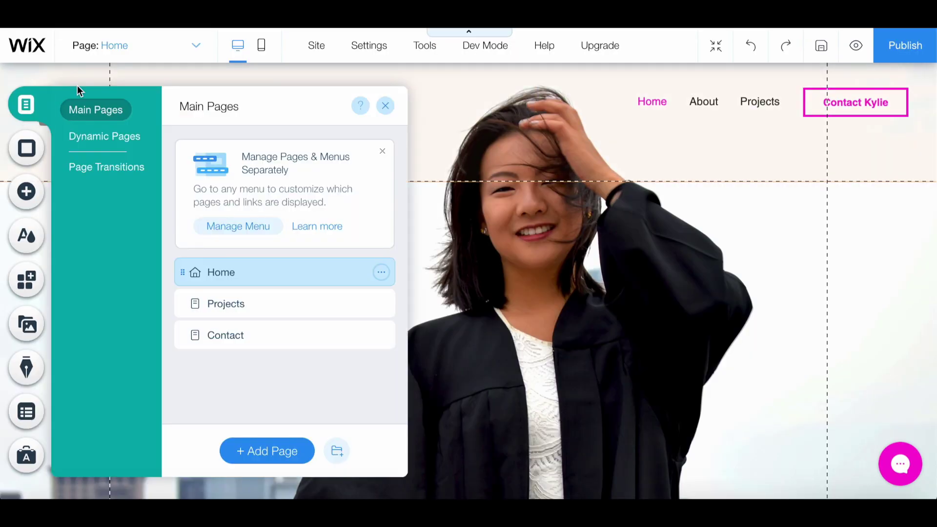
left_click(275, 452)
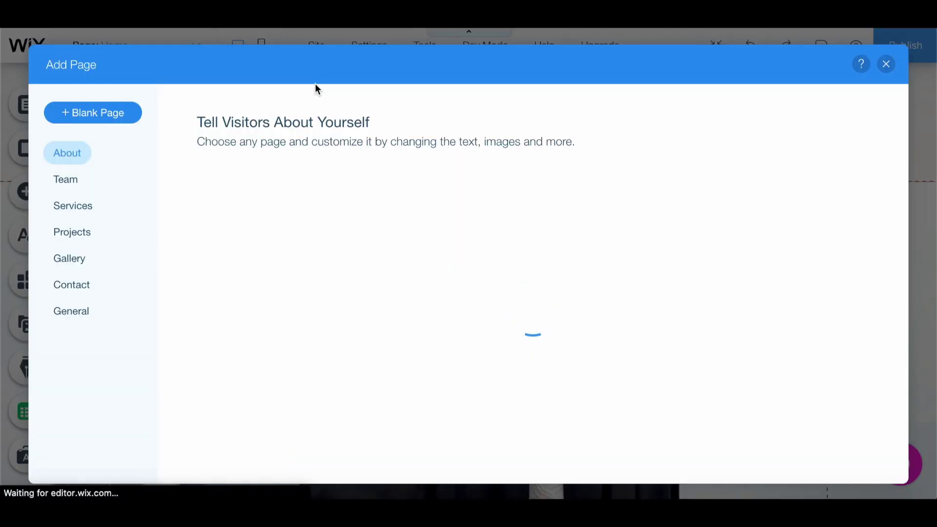
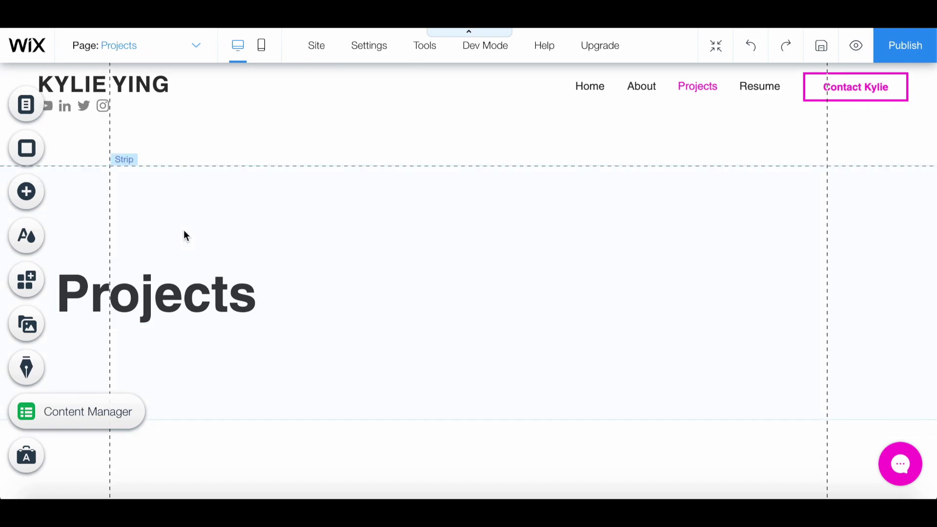
Step: Copy the title strip of the Projects page and switch to the Resume page
left_click(213, 212)
scroll(216, 212, "up", 3)
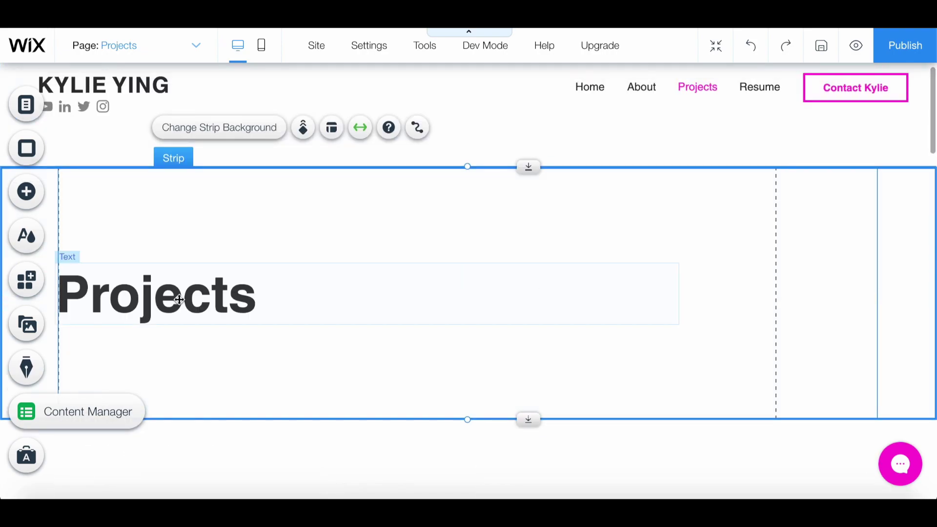
left_click(215, 208)
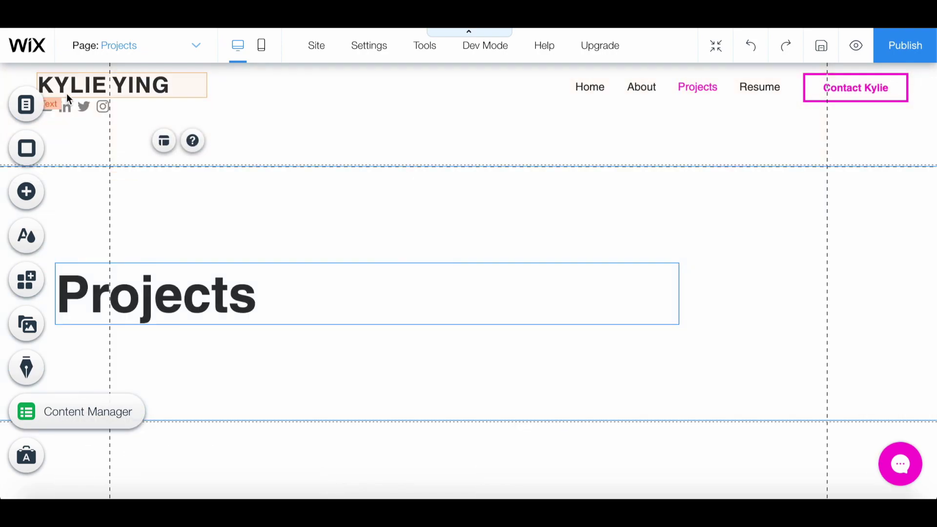
left_click(26, 104)
left_click(234, 339)
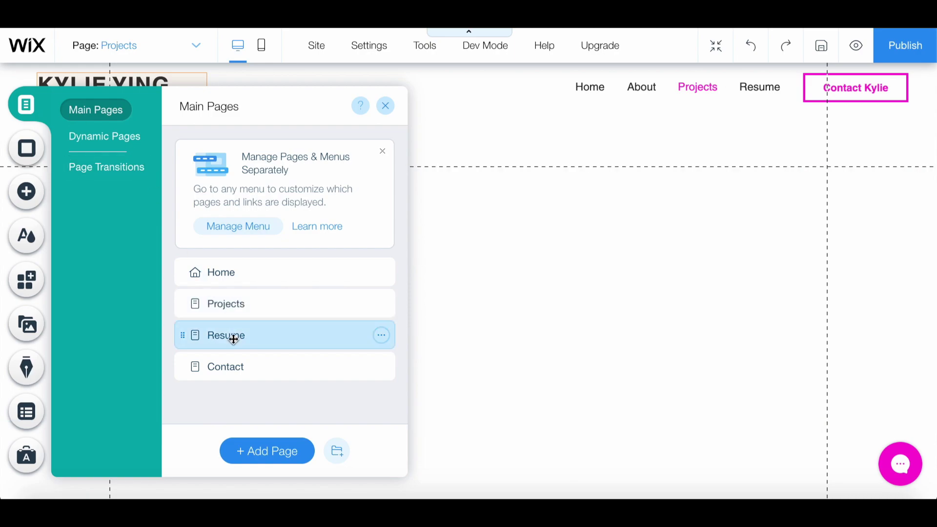
left_click(385, 105)
Step: Replace the Resume page's template title strip with the copied Projects title strip
left_click(286, 343)
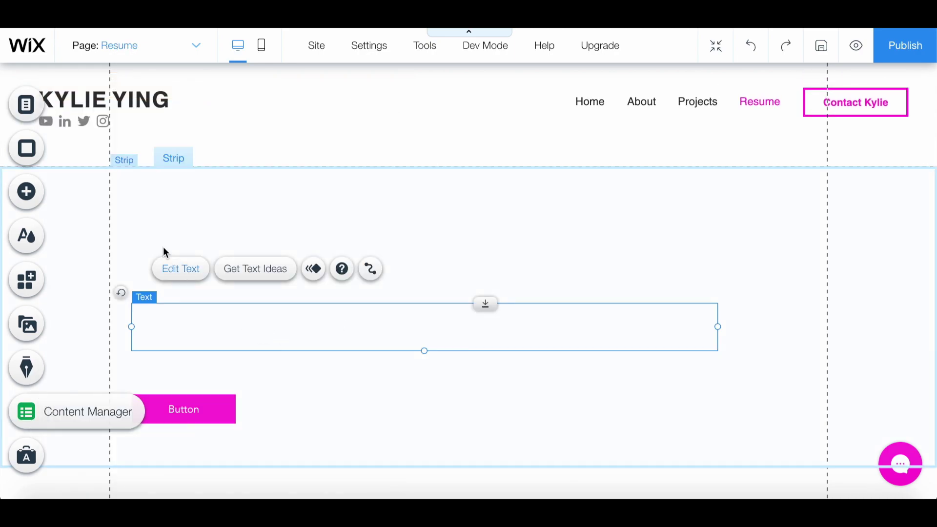
key("Delete")
key("ctrl+z")
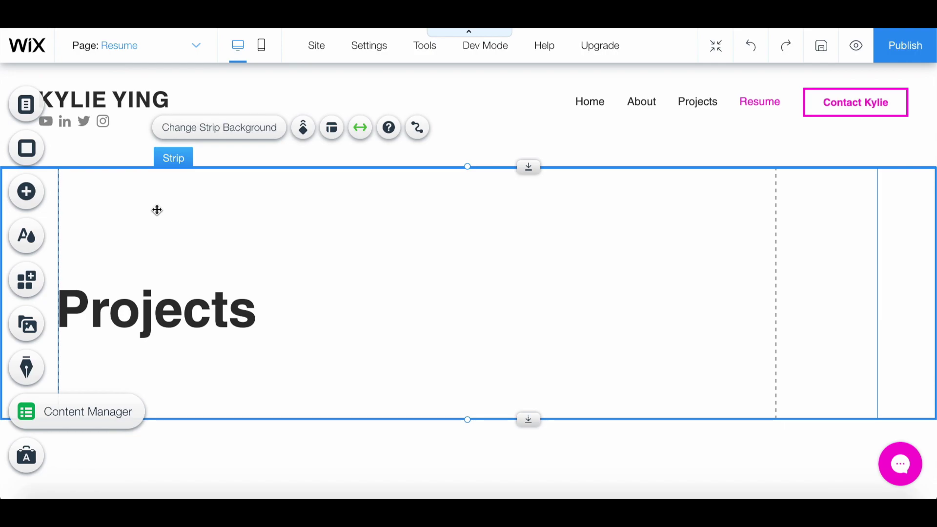
Step: Change the Resume page's heading text to "Resume"
left_click(159, 248)
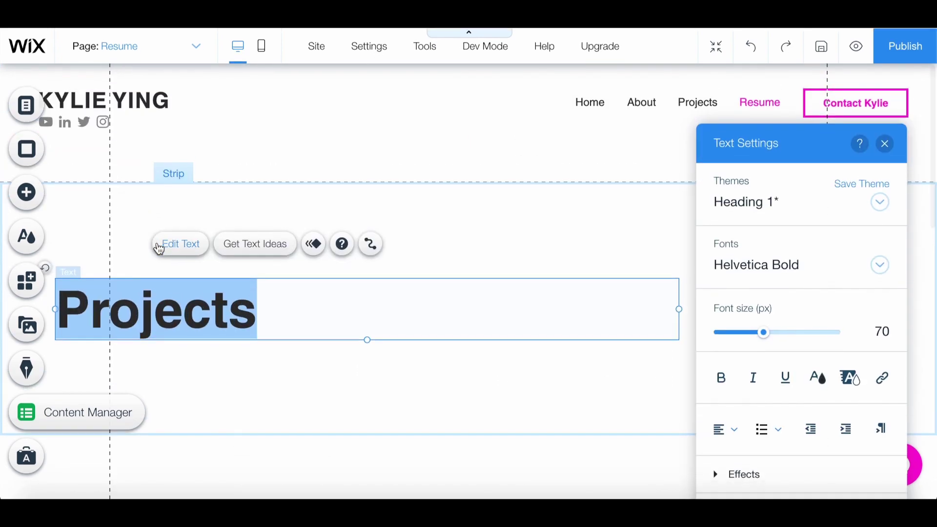
type("Resume")
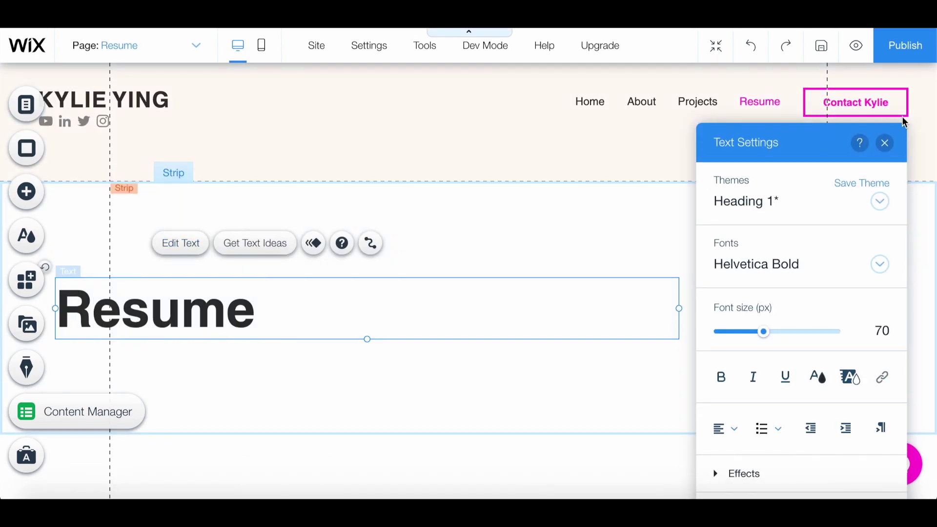
left_click(885, 143)
Step: Delete items 2, 3 and 4 from the paragraph repeater on the Resume page
scroll(473, 273, "down", 5)
scroll(474, 277, "down", 3)
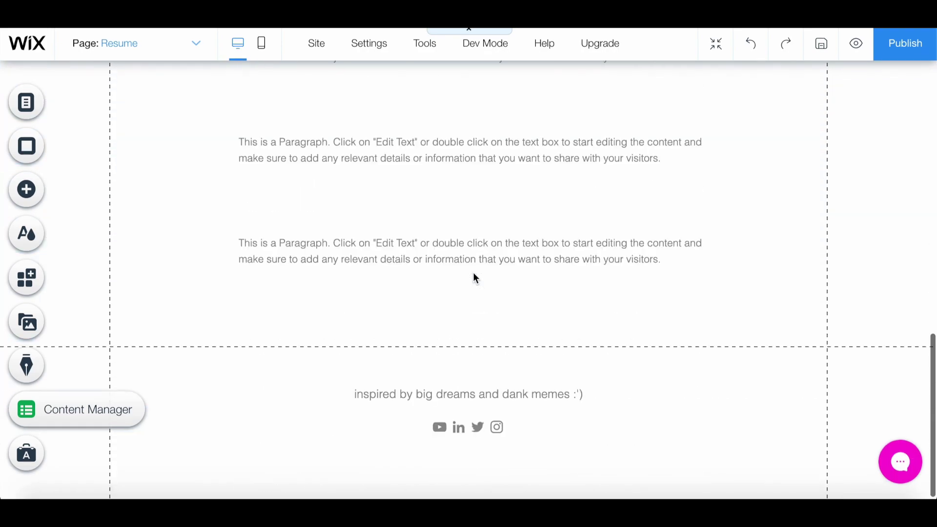
scroll(389, 200, "up", 4)
scroll(386, 254, "up", 3)
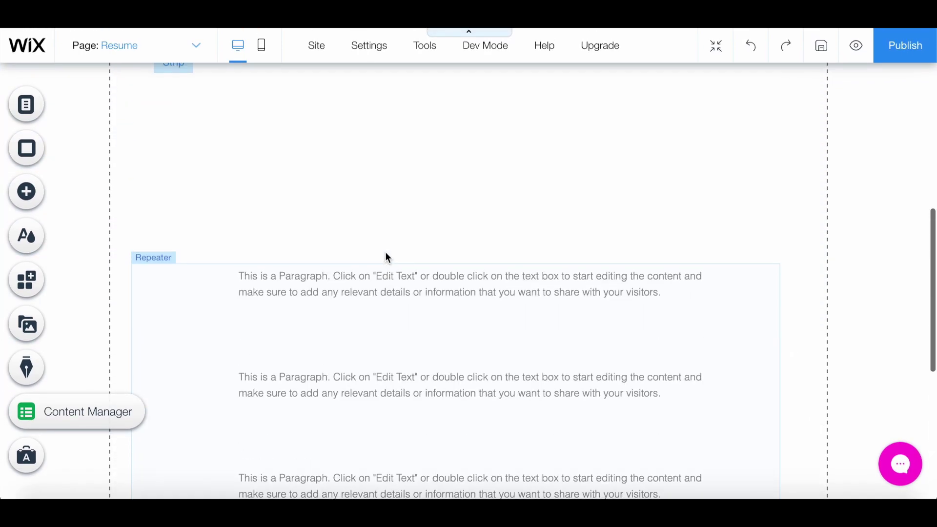
left_click(330, 336)
left_click(335, 295)
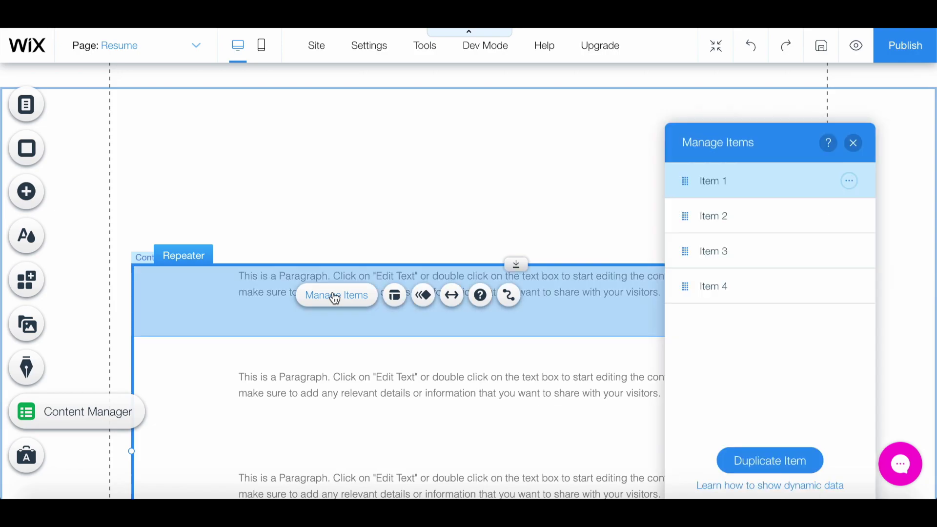
left_click(852, 217)
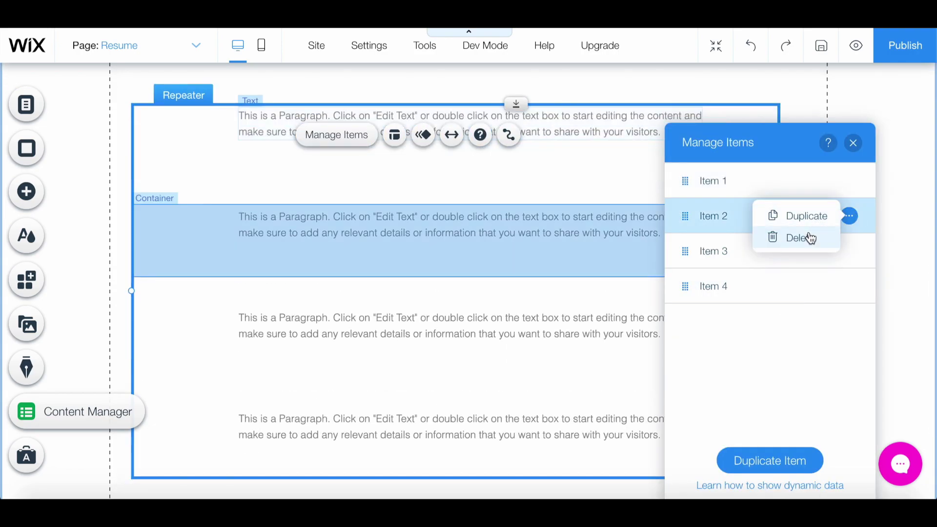
left_click(800, 238)
left_click(850, 216)
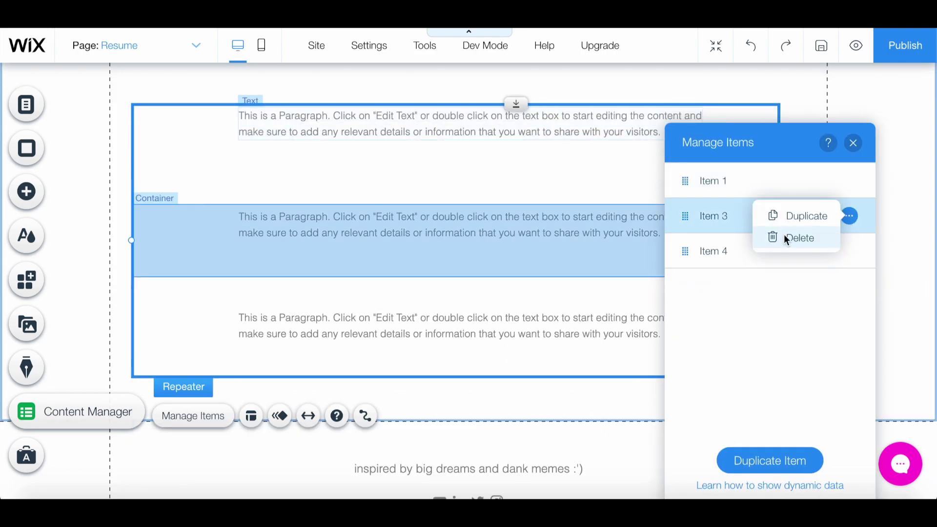
left_click(787, 238)
left_click(849, 216)
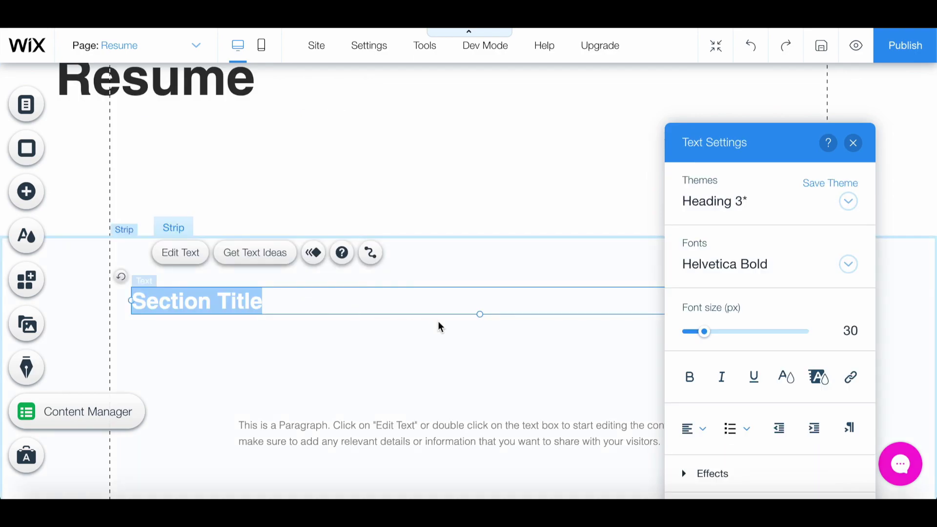
Step: Rename the repeater's section title "Education", with a black text color and a font size of 34 px
left_click(785, 377)
left_click(673, 327)
left_click(850, 331)
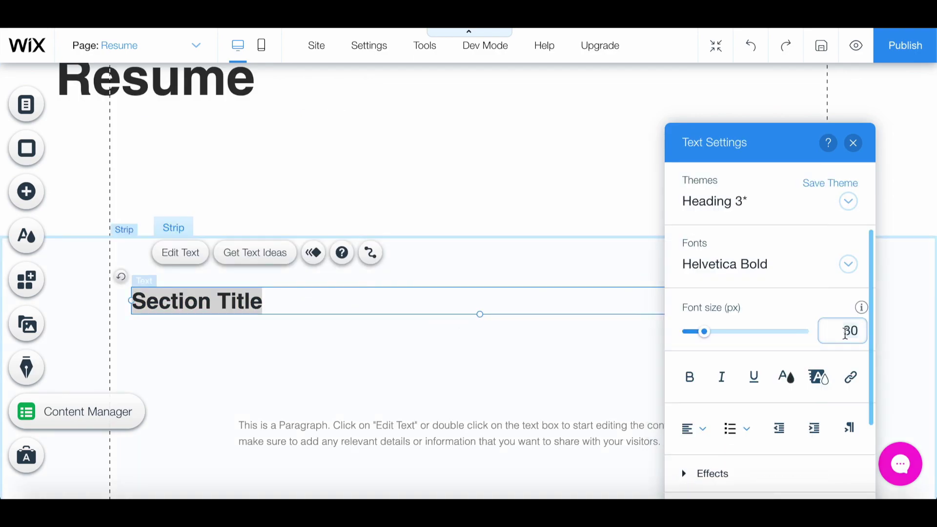
type("36Education")
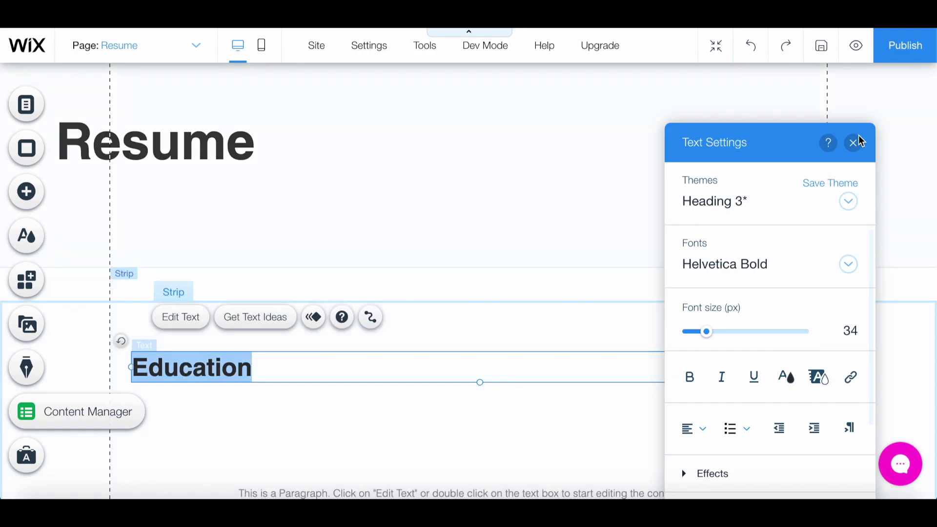
Step: Move the Education title left to line up with the Resume heading and narrow the repeater's paragraph text box from its left side
left_click(860, 142)
left_click_drag(268, 370, 165, 358)
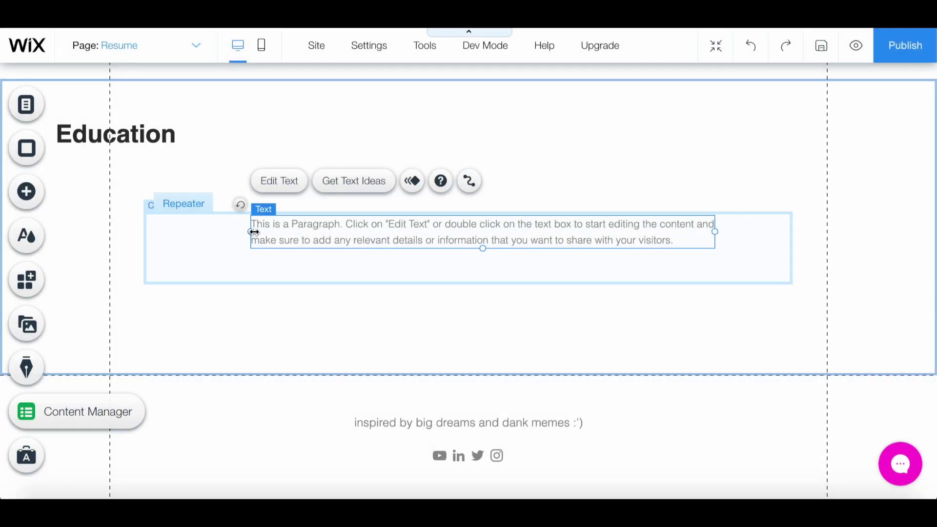
left_click_drag(251, 231, 394, 237)
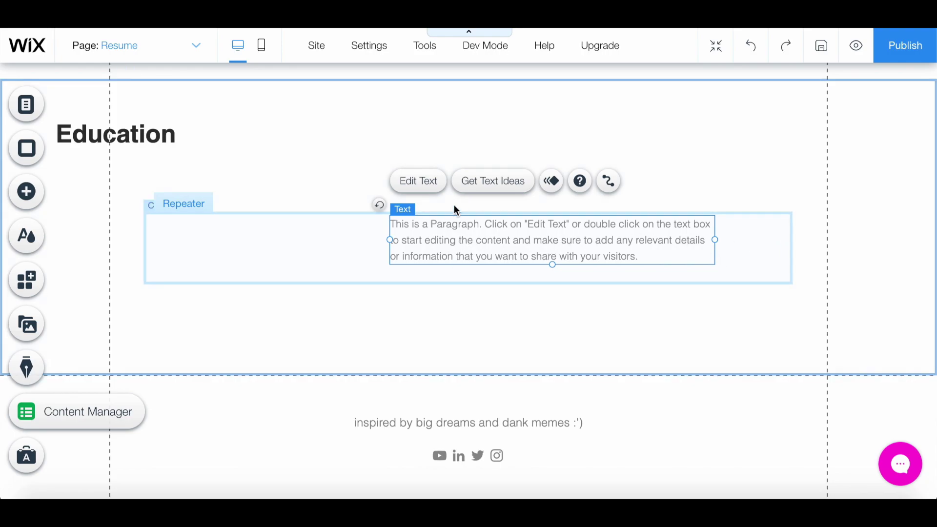
Step: Replace the repeater's paragraph with "Massachusetts Institute of Technology" in 22 px Helvetica Bold and move it slightly down within the item
double_click(446, 234)
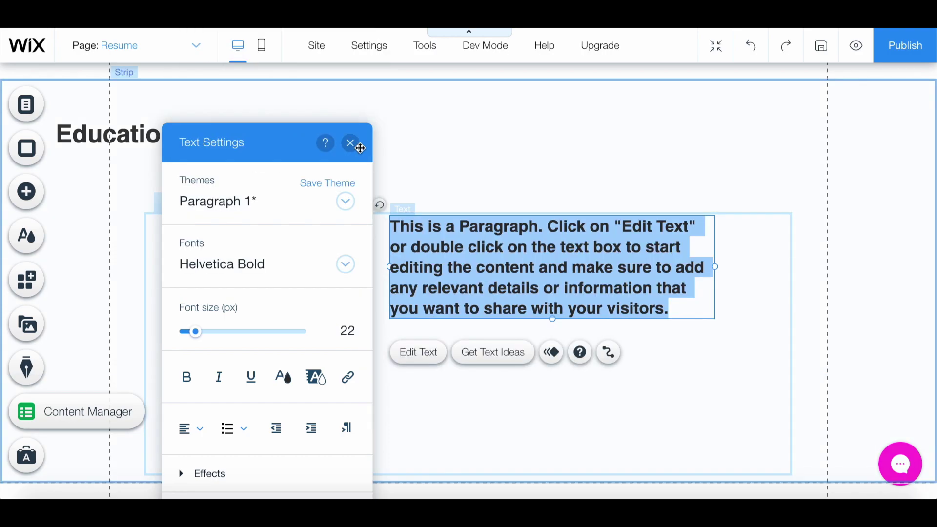
left_click(445, 245)
key("ctrl+a")
type("M")
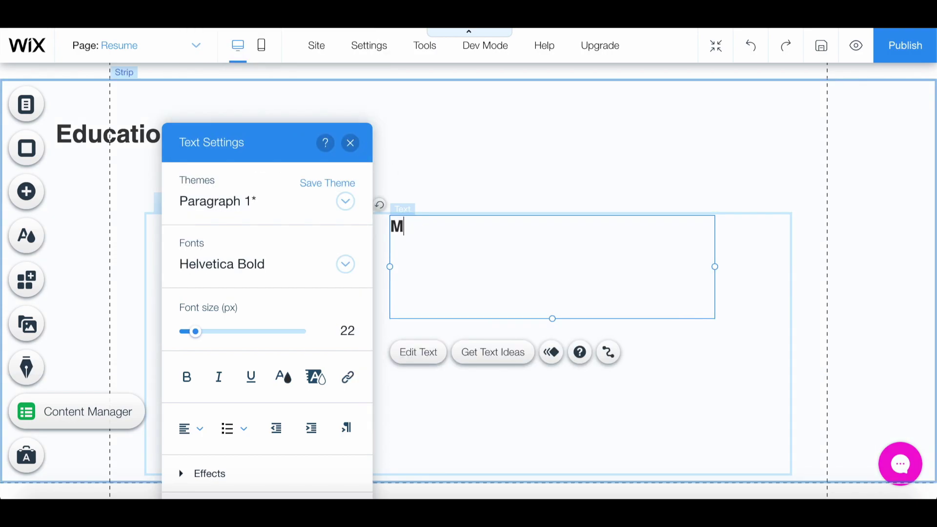
type("assachusetts Institute of Technology")
left_click(351, 143)
left_click_drag(567, 237, 561, 273)
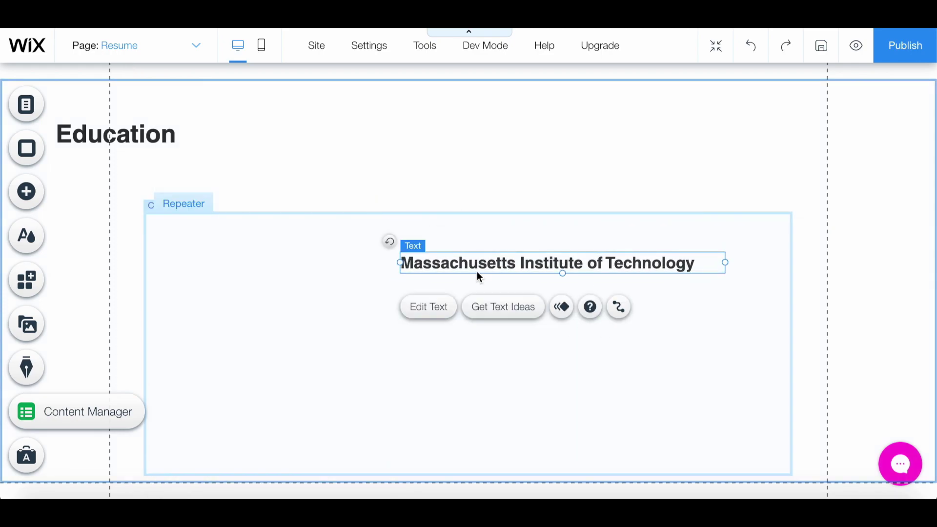
Step: Duplicate the institute text below itself and enter "MEng Computer Science | 2021", "SB Electrical Engineering and Computer Science | 2019" and "SB Physics | 2019"
key("ctrl+d")
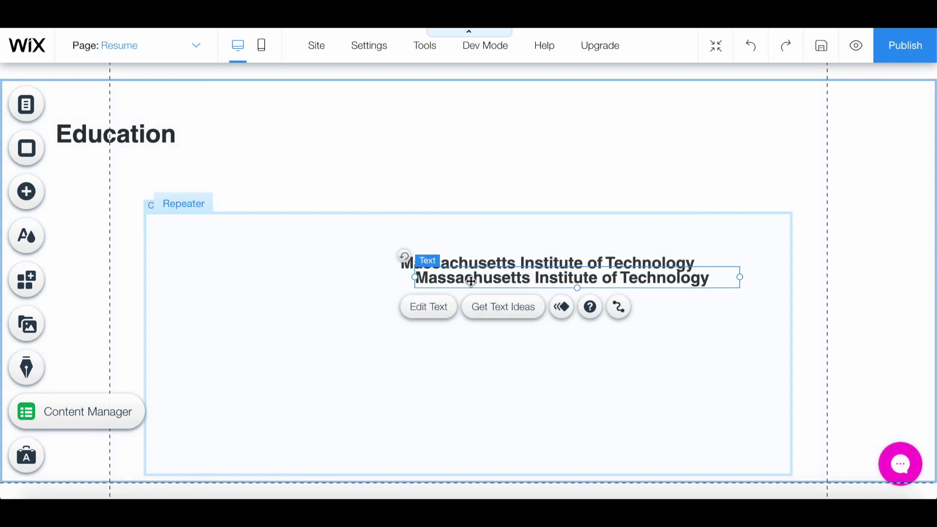
left_click_drag(454, 285, 458, 295)
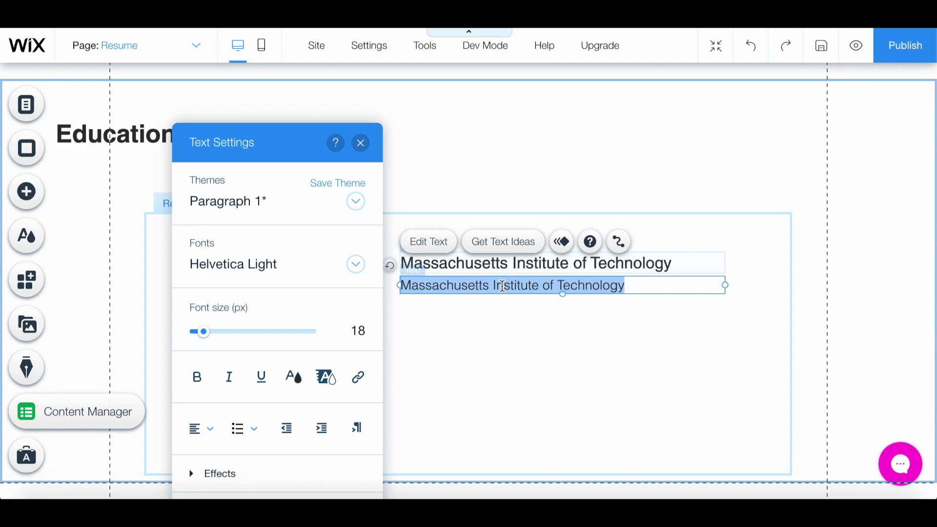
type("M")
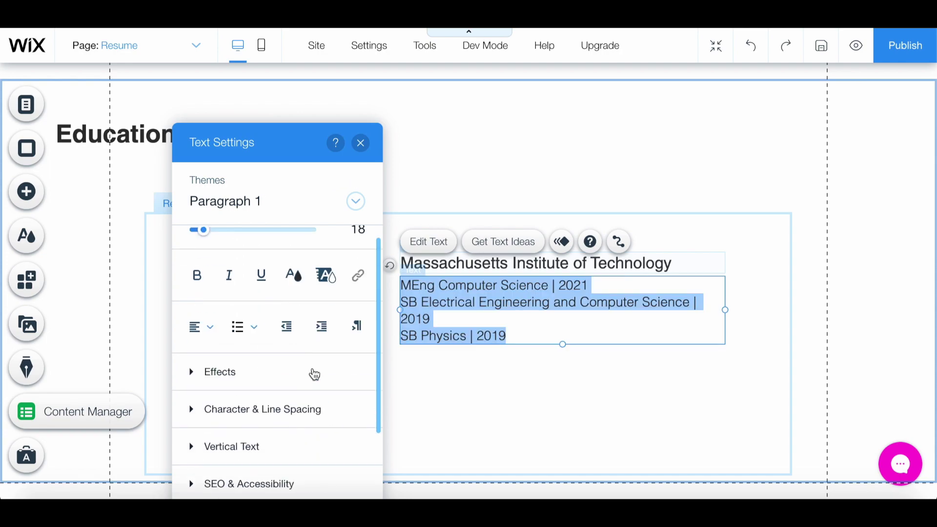
Step: Customize the line spacing of the degree list and widen its text box so each degree fits on one line
scroll(311, 373, "down", 1)
left_click(270, 383)
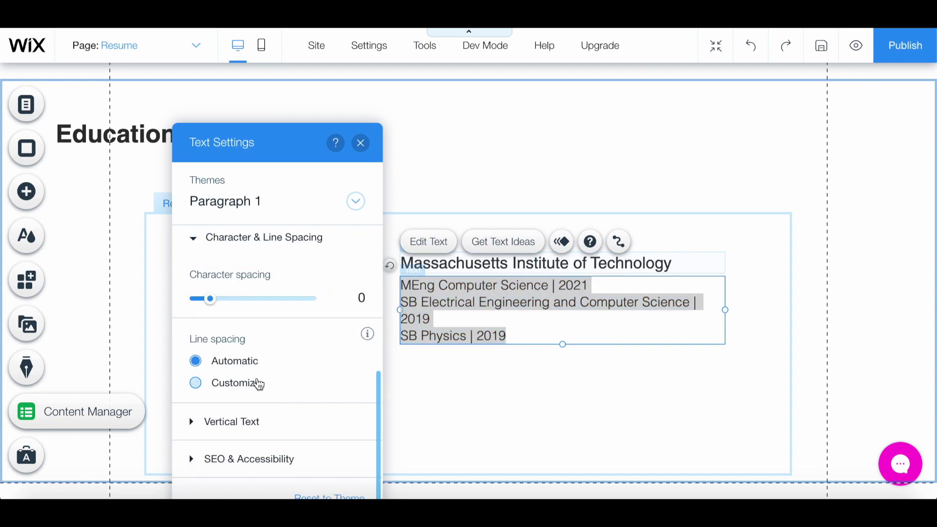
left_click(232, 381)
left_click_drag(229, 424, 239, 423)
left_click(672, 286)
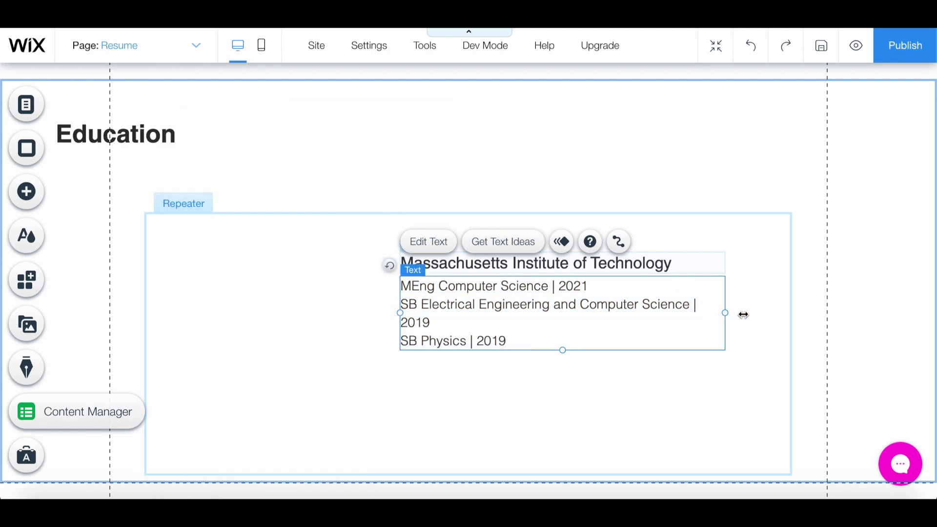
left_click_drag(744, 314, 761, 314)
left_click(847, 303)
Step: Add the uploaded image mit.png from the site files to the Resume page
left_click(26, 191)
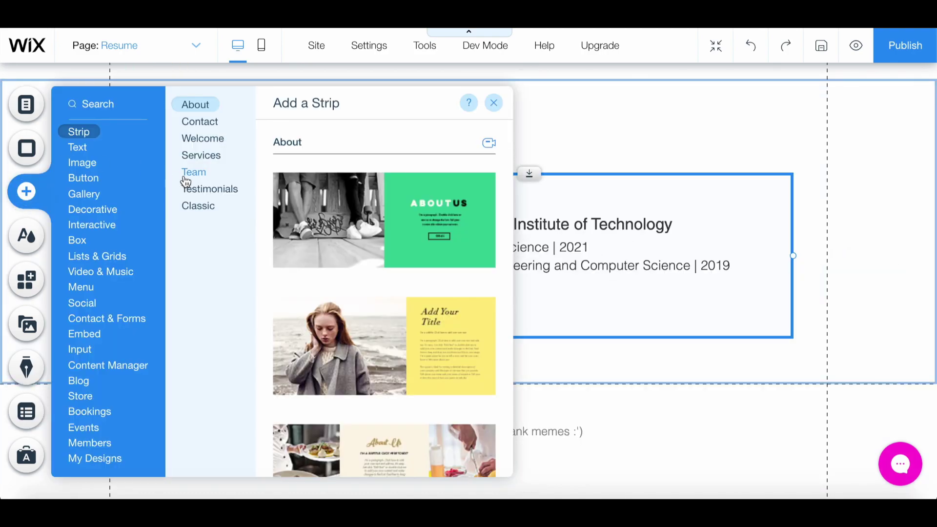
mouse_move(82, 163)
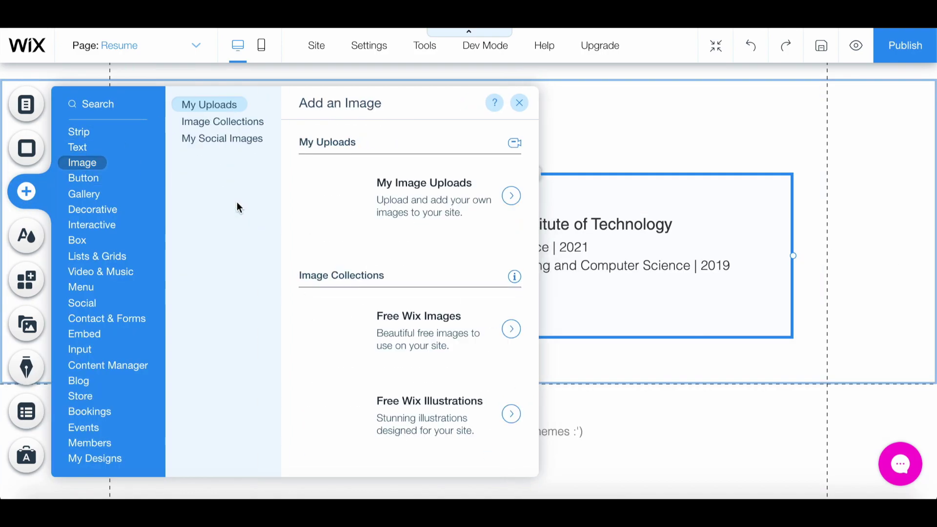
left_click(403, 184)
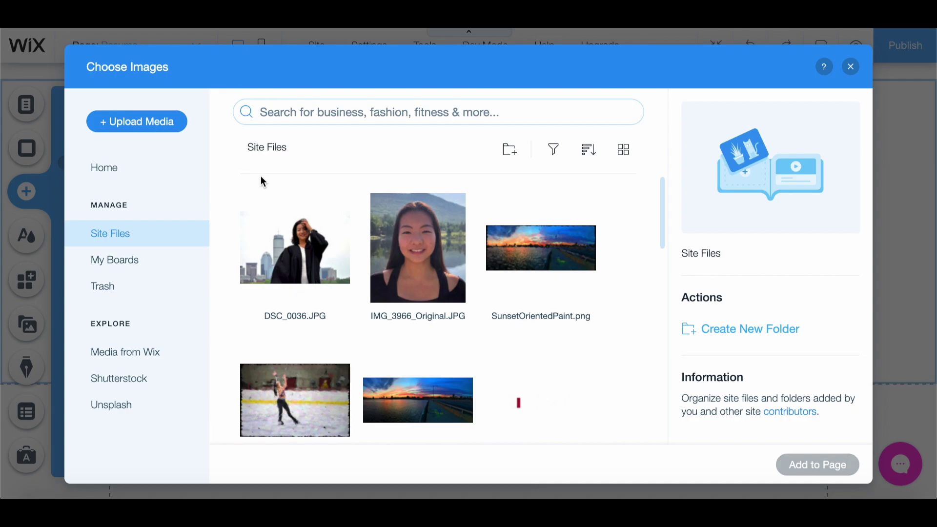
scroll(416, 314, "down", 4)
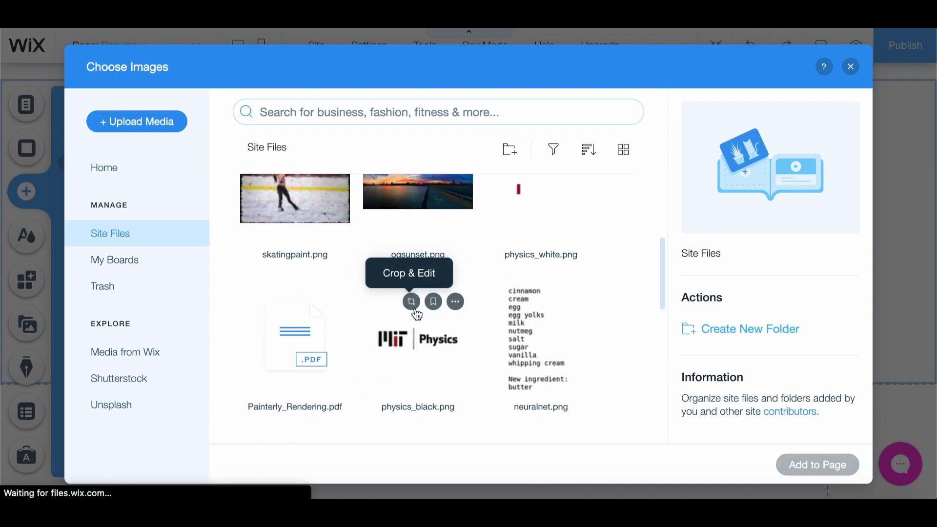
scroll(417, 314, "down", 3)
left_click(539, 324)
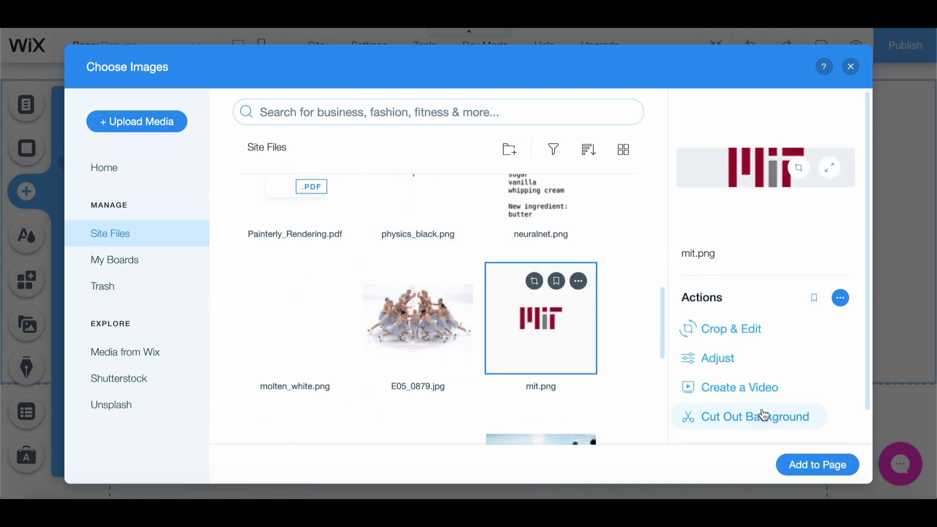
left_click(828, 472)
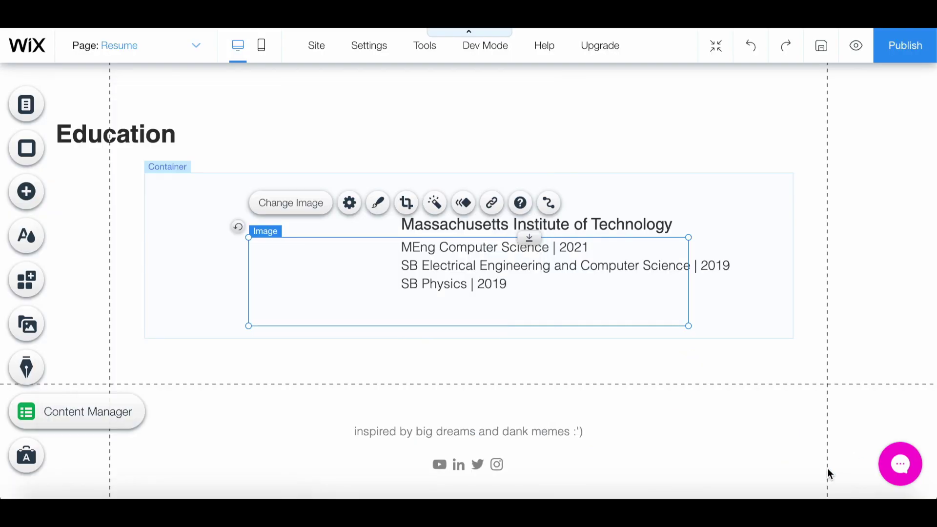
Step: Shrink the MIT logo and place it in the Education item beside the institute and degree text
left_click_drag(466, 282, 307, 267)
left_click_drag(534, 315, 361, 276)
left_click_drag(219, 251, 446, 194)
left_click(446, 194)
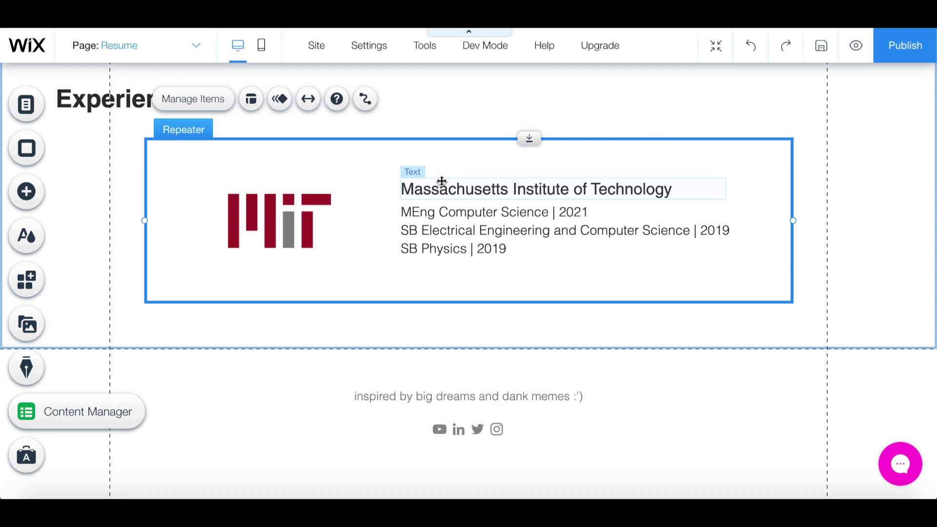
Step: Replace the logo in the Experience item with physics_black.png from the site files
double_click(279, 220)
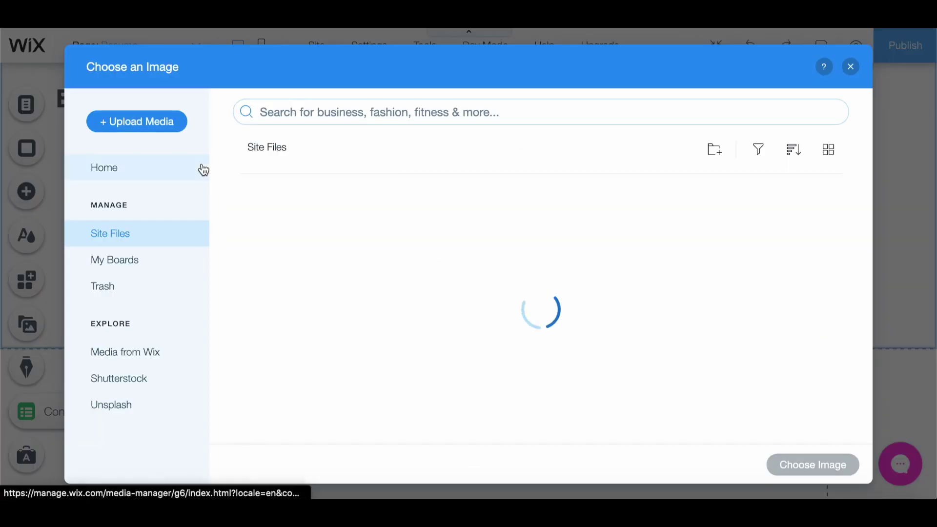
scroll(286, 234, "down", 5)
scroll(405, 283, "up", 3)
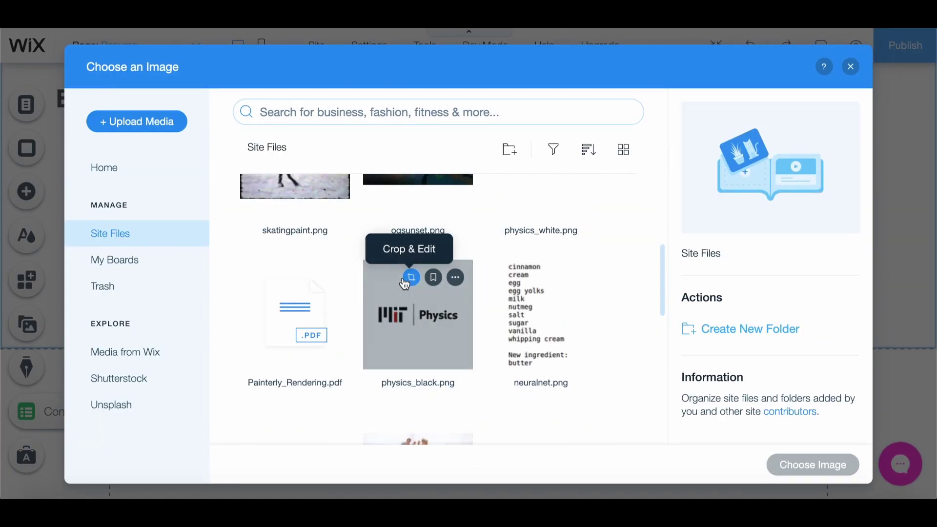
left_click(418, 325)
left_click(802, 463)
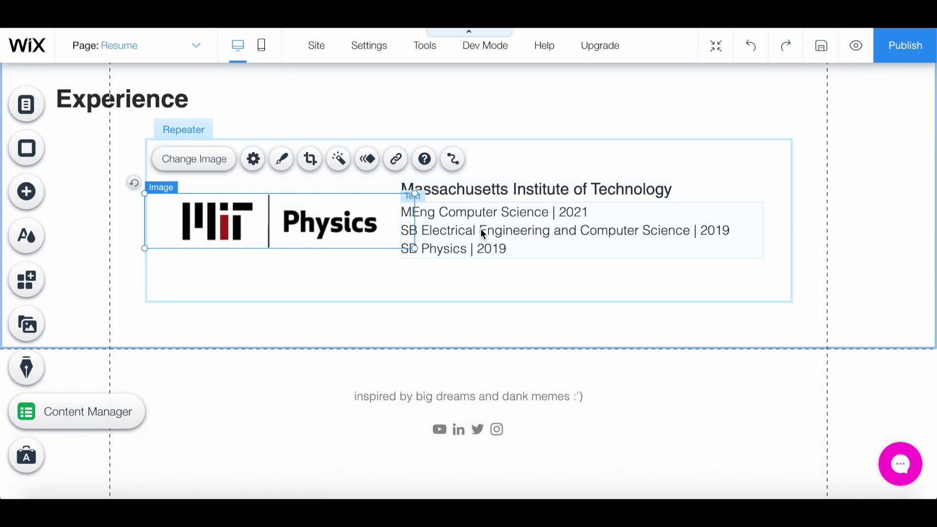
Step: Change the Experience item's heading to "MIT Relativistic Heavy Ion Group"
left_click(483, 188)
left_click(483, 189)
type("MIT Relat")
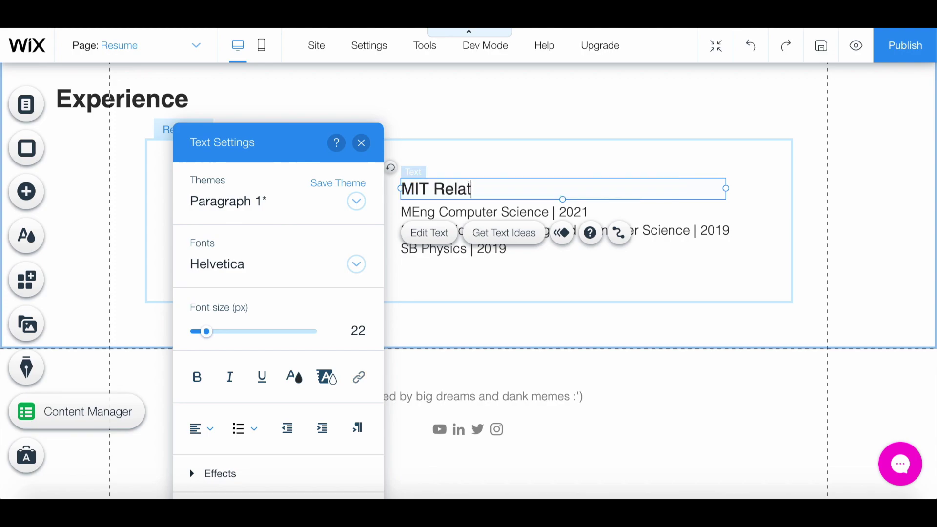
type("ivistic Heavy Ion Group")
Step: Replace the degree list in the Experience item with "Research Assistant | Sep 2020 - present" at a font size of 15 px
left_click(632, 220)
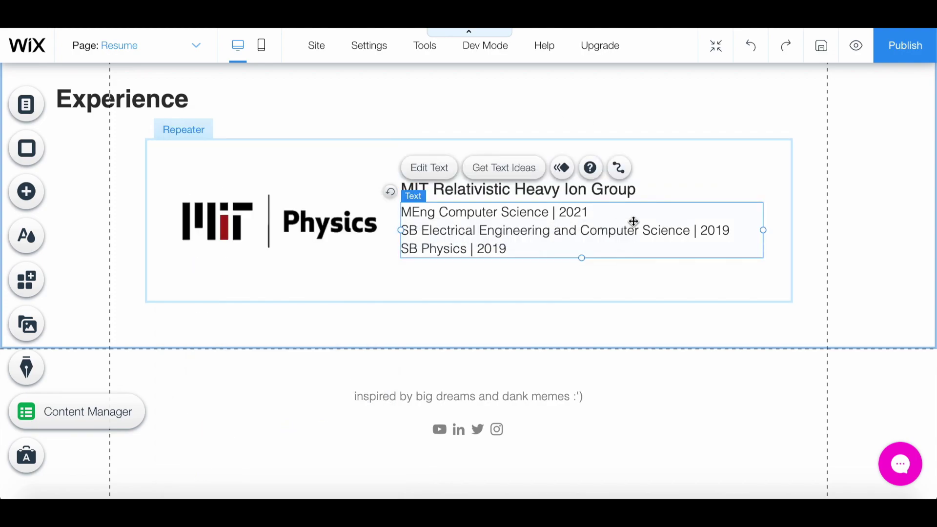
left_click(617, 244)
left_click(363, 330)
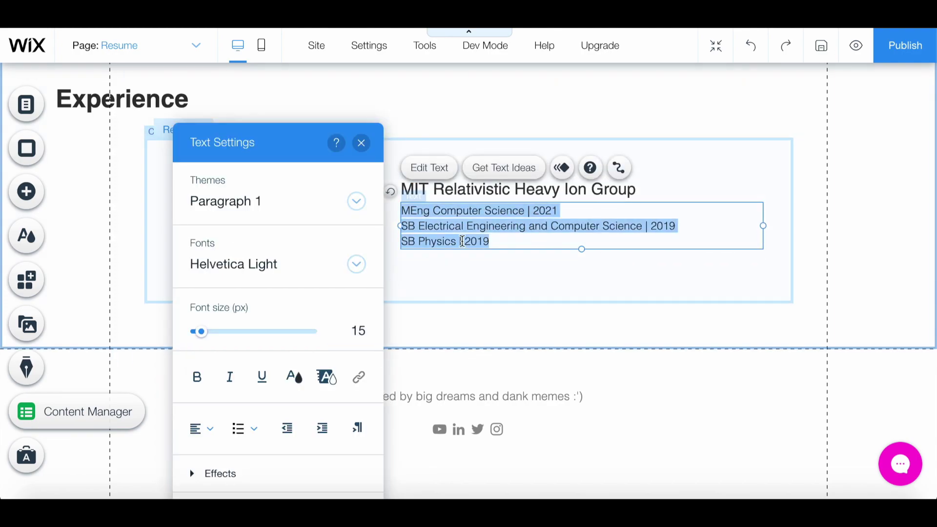
type("Research Assista")
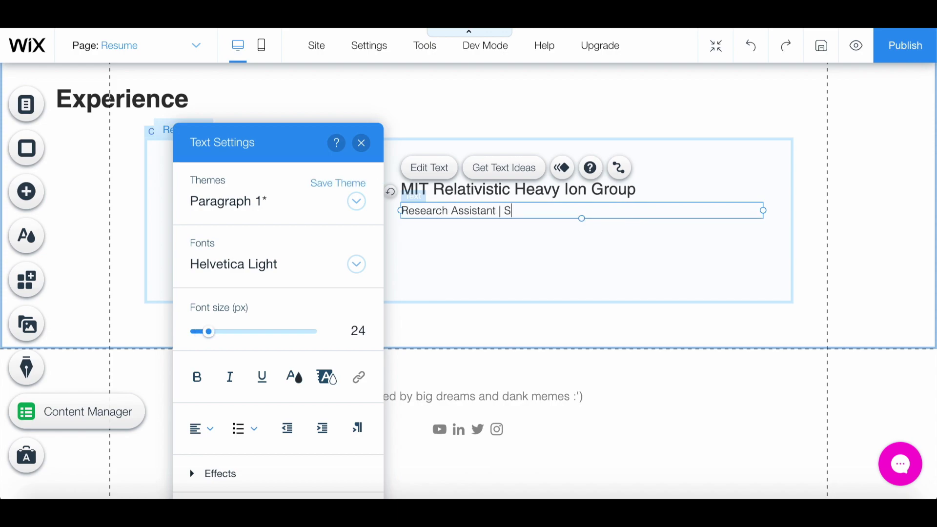
type("nt")
left_click(362, 143)
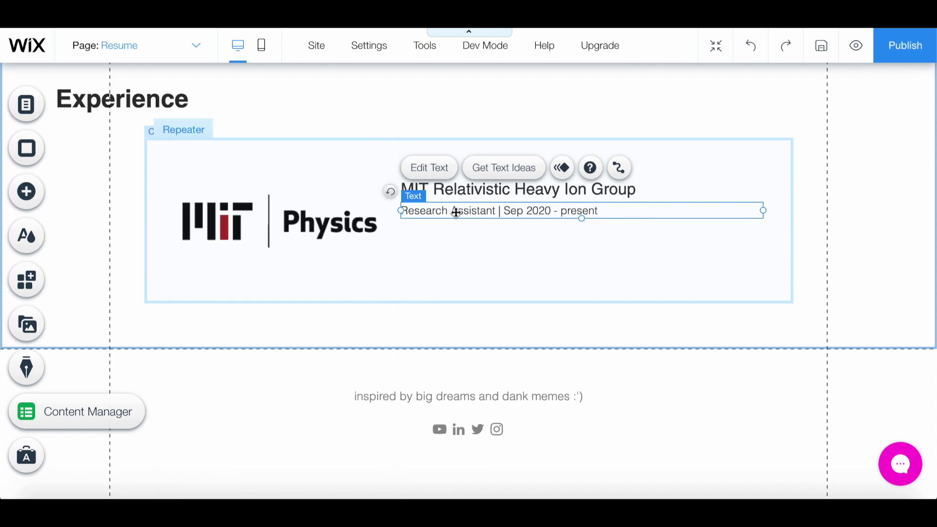
Step: Duplicate the role line below itself as a bulleted list describing the unsupervised jet-learning work and the neural network for quark/gluon separation
key("ctrl+d")
mouse_move(463, 240)
left_mouse_down()
mouse_move(454, 242)
mouse_move(462, 237)
left_mouse_up()
double_click(462, 238)
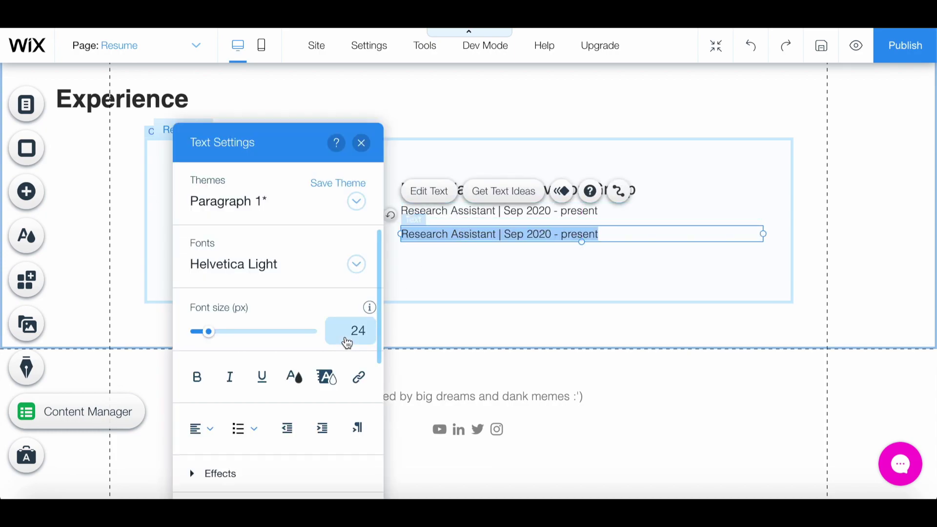
left_click(237, 437)
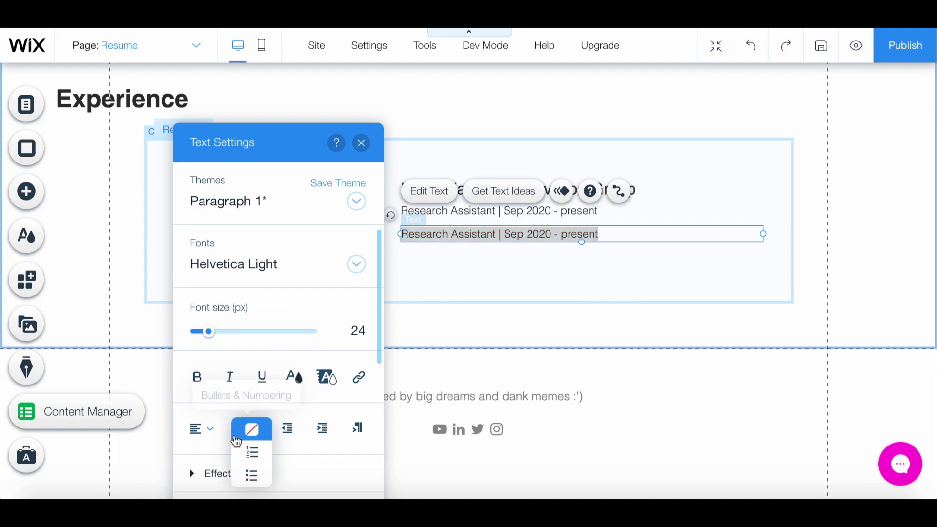
left_click(252, 475)
type("Applying unsupervised learning techniques to distinguish quark- and gluon- initiated jets occurring in particle collisions Constructing a neural network to extract an optimal jet observable to feed into the quark/gluon separation algorithm")
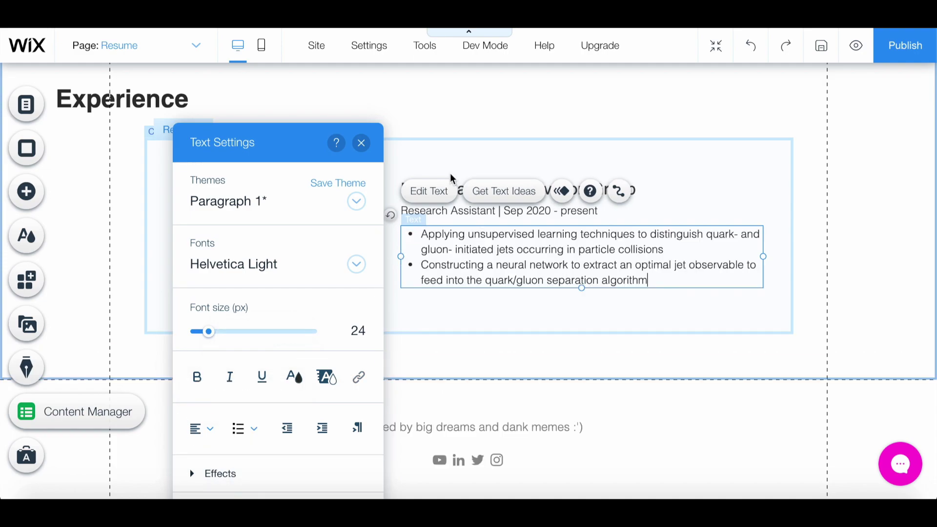
left_click(361, 142)
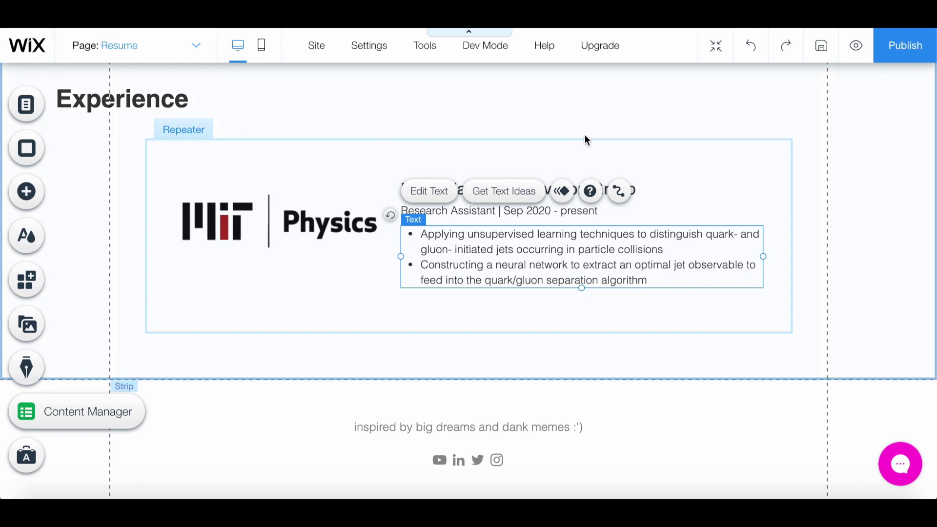
Step: Duplicate the MIT Relativistic Heavy Ion Group item in the Experience repeater
left_click(186, 134)
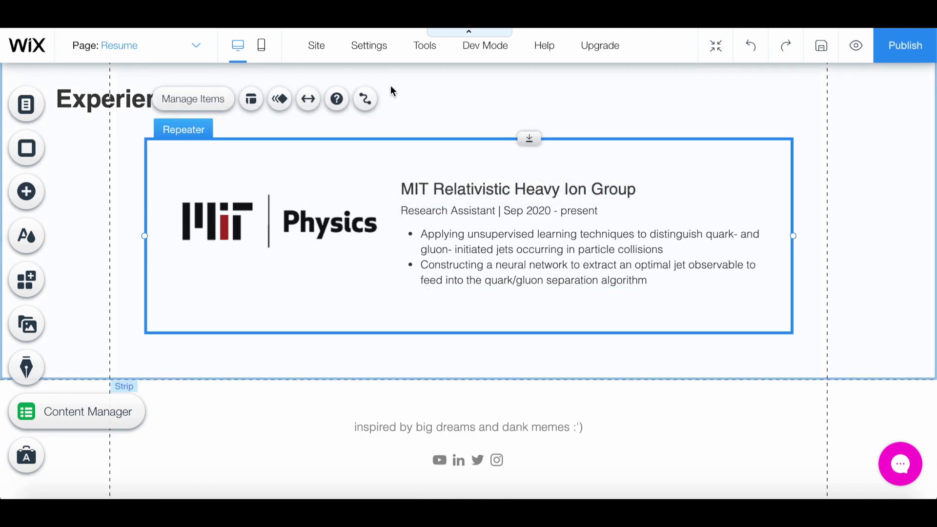
left_click(186, 100)
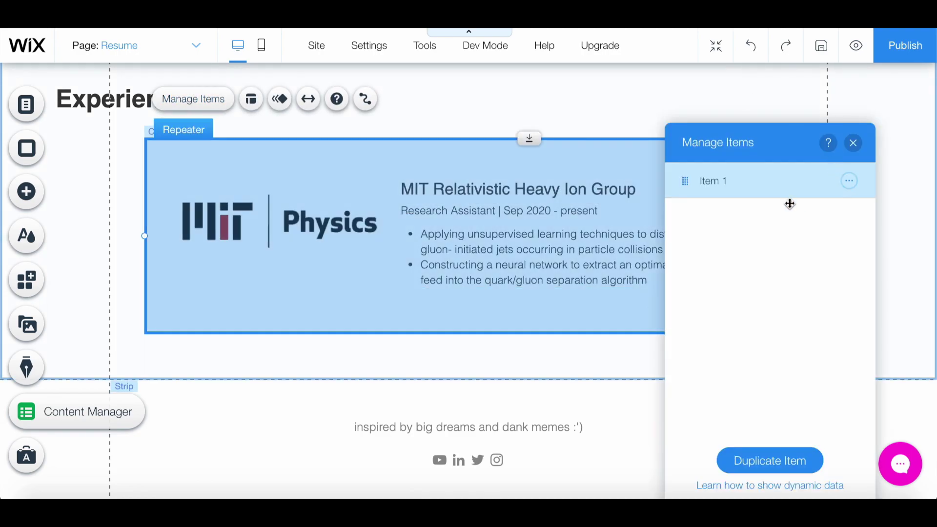
left_click(774, 463)
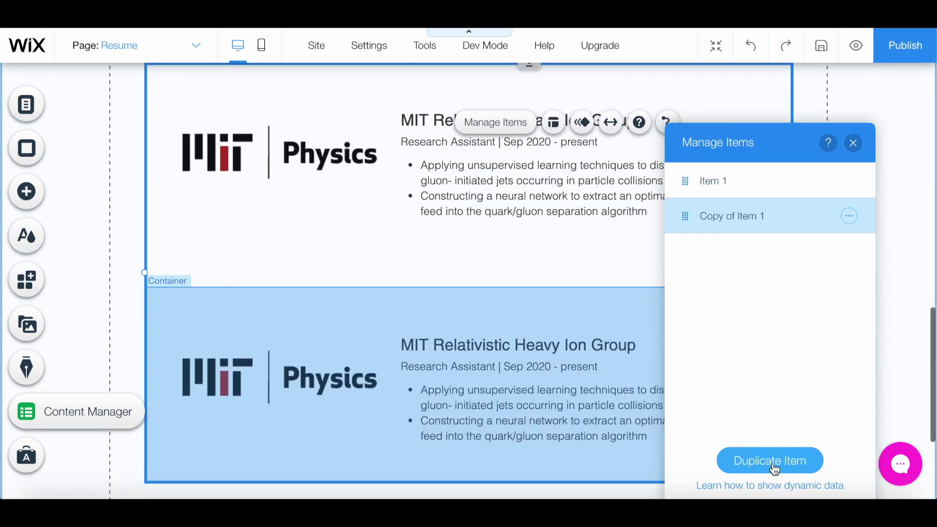
left_click(853, 143)
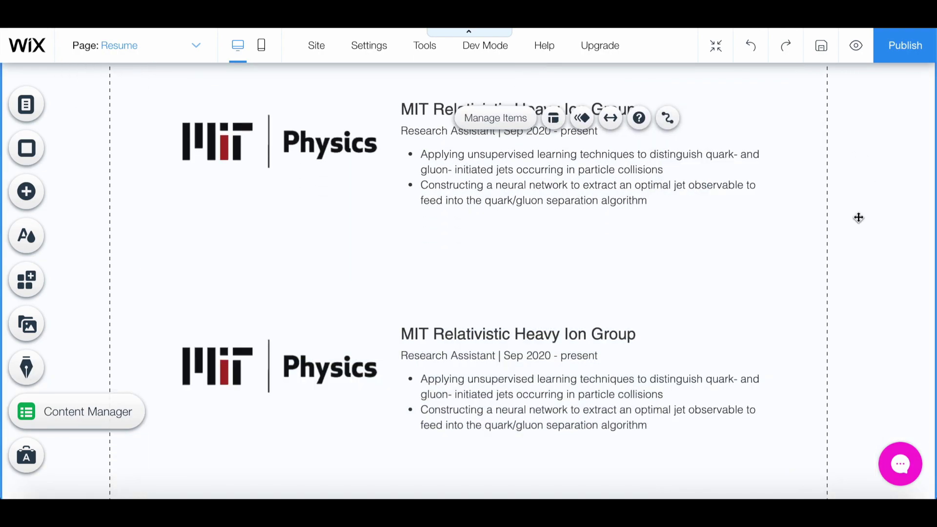
Step: Replace the logo in the duplicated MIT Relativistic Heavy Ion Group item with driverless_black.png from the site files
scroll(859, 218, "up", 4)
scroll(859, 218, "down", 5)
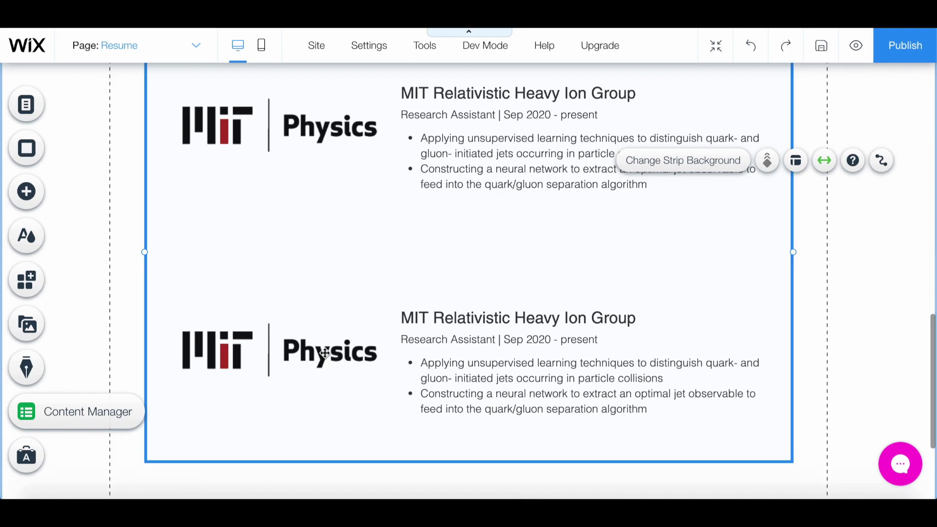
left_click(325, 352)
left_click(325, 353)
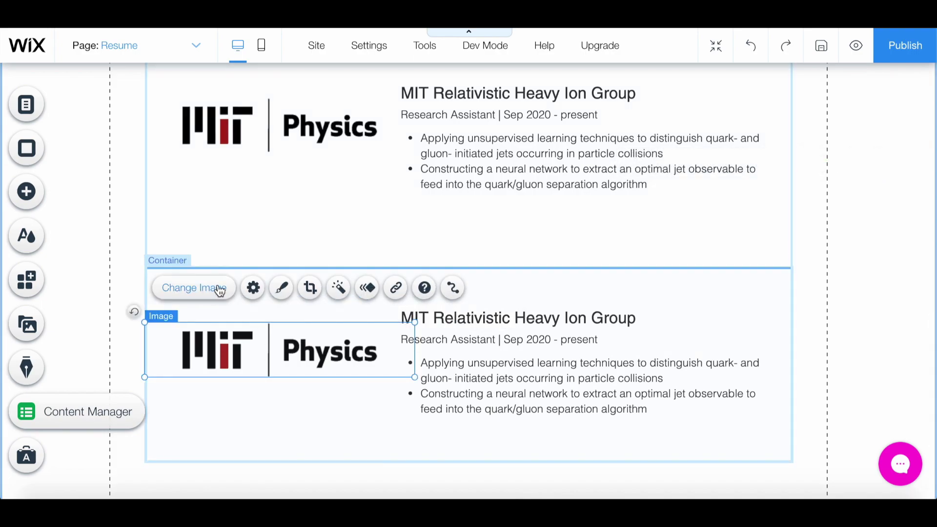
left_click(220, 289)
scroll(554, 331, "down", 5)
scroll(555, 332, "up", 5)
scroll(555, 332, "down", 7)
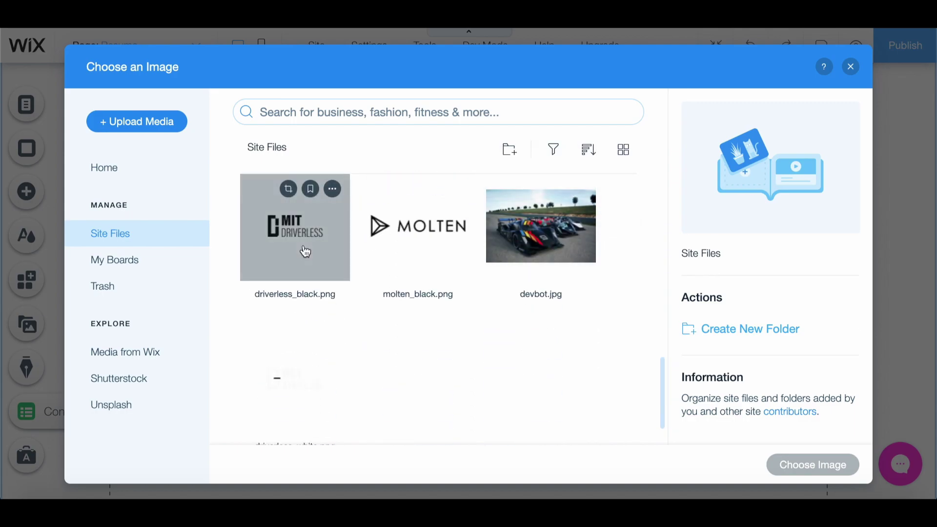
left_click(306, 251)
left_click(799, 465)
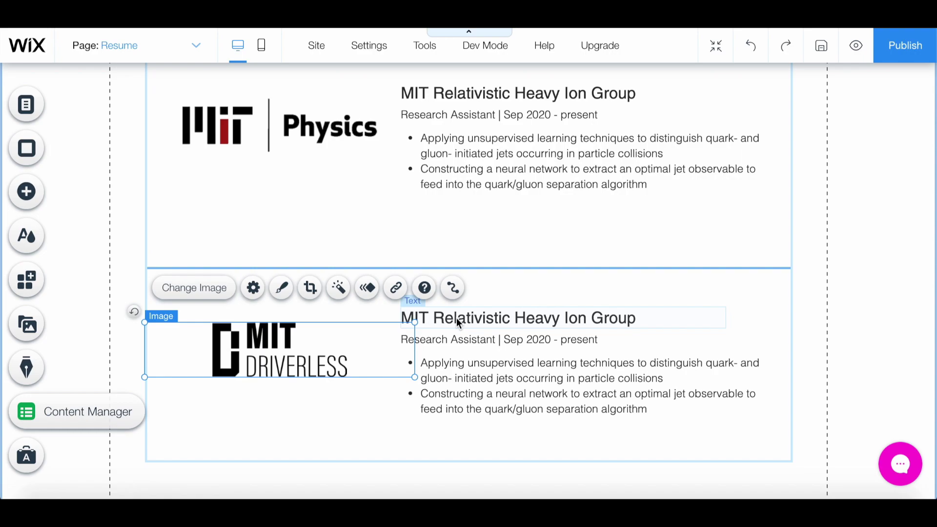
Step: Change the duplicated Experience item's heading to "MIT Driverless"
left_click(452, 321)
double_click(436, 318)
left_click_drag(436, 318, 637, 318)
type("Driverle")
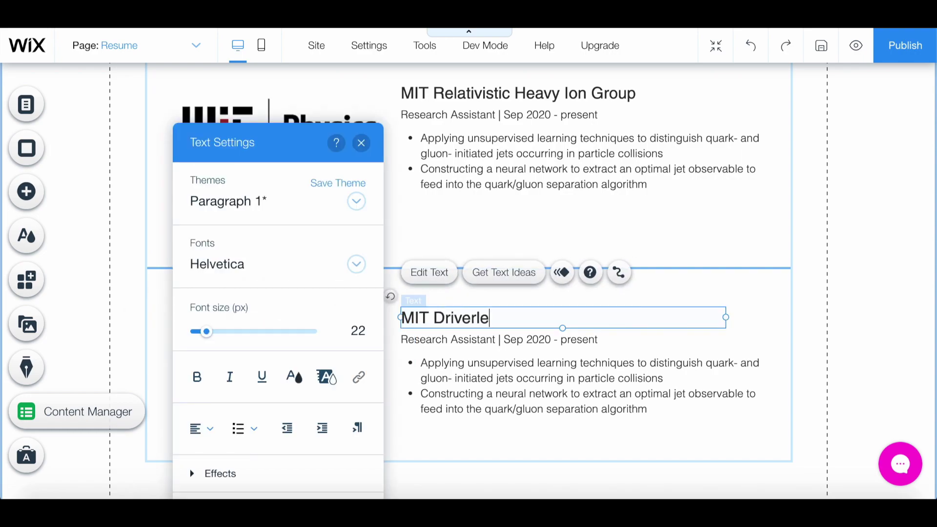
type("ss")
left_click(361, 143)
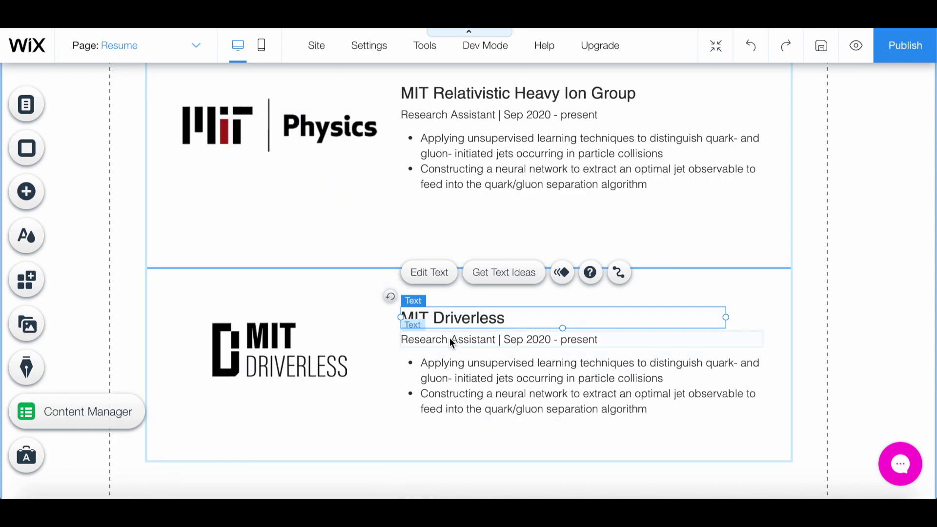
Step: Replace the role title in the MIT Driverless item with "Planning and Controls Team", keeping its date range
left_click(449, 340)
double_click(490, 337)
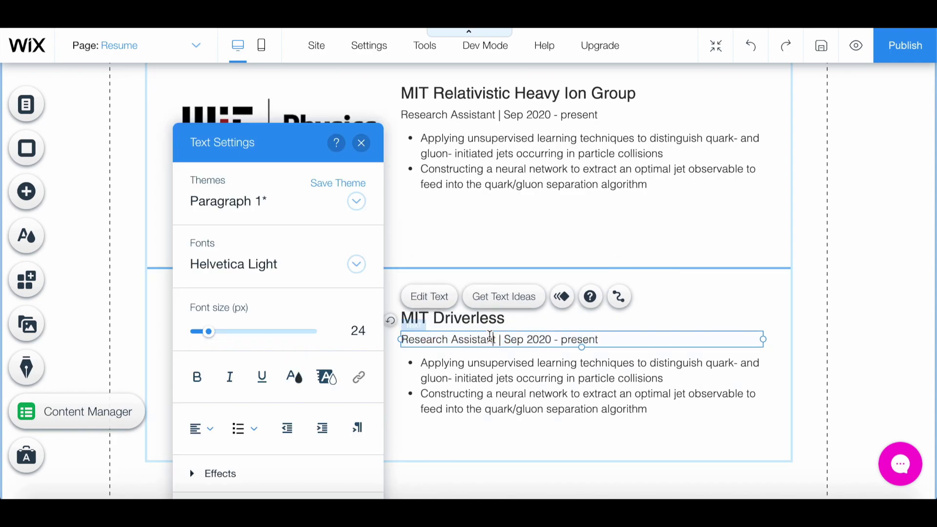
key("shift+Home")
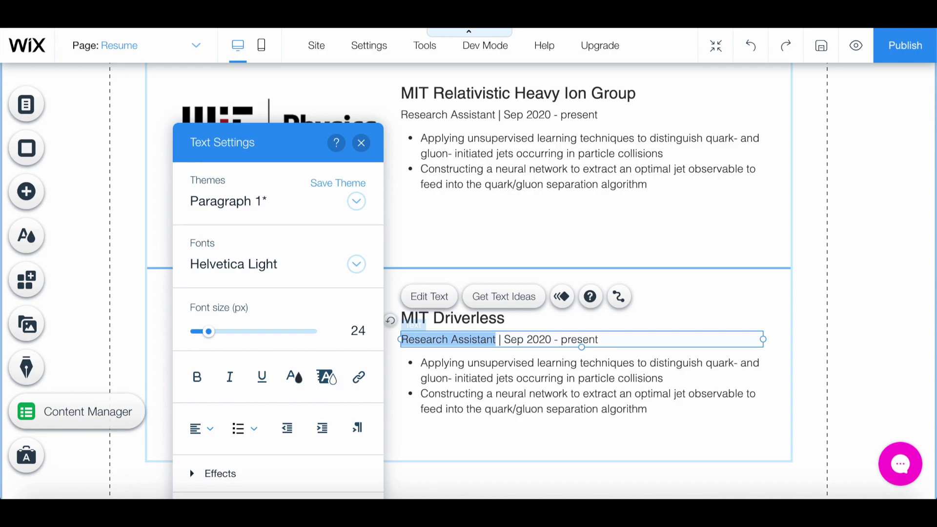
type("Planning and Controls Team")
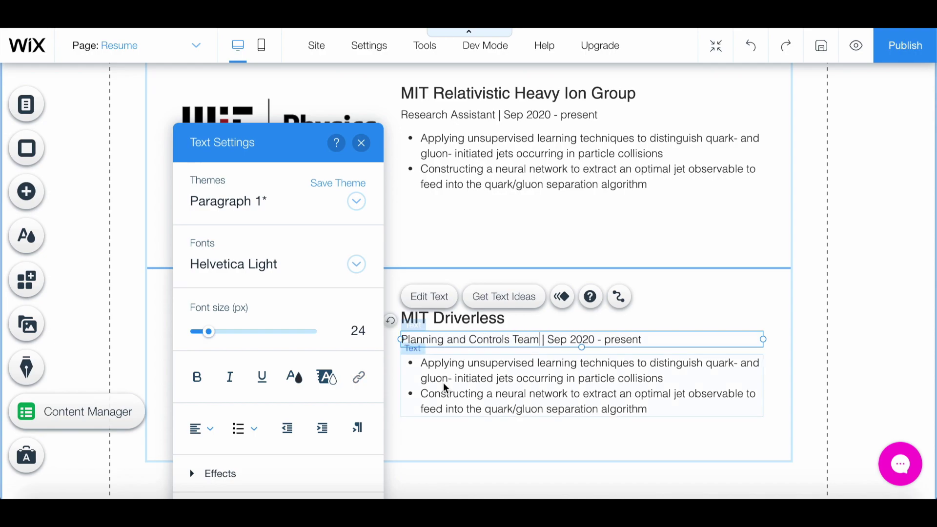
Step: Replace the first bullet of the MIT Driverless item with "Student team competing in global high-speed, autonomous racing challenges"
left_click(447, 381)
double_click(447, 381)
triple_click(447, 381)
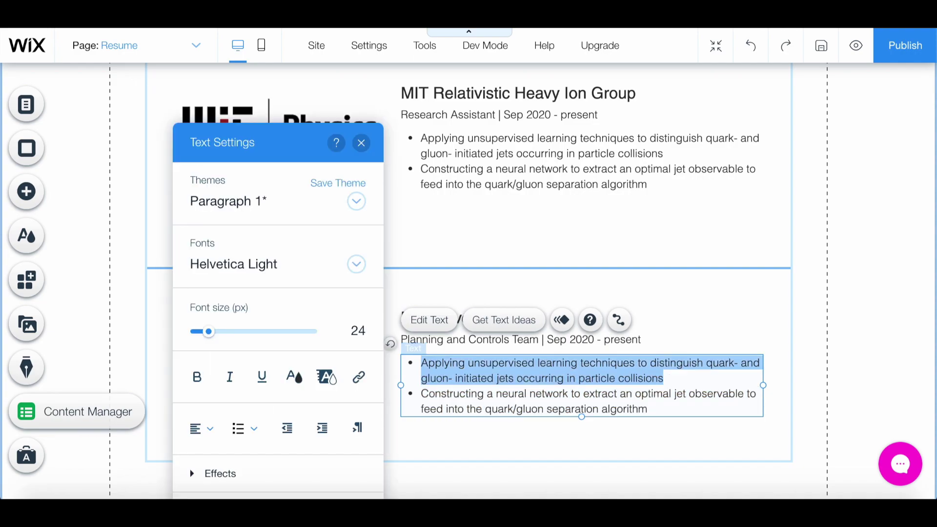
type("Student team competing in global high-speed, autonomous")
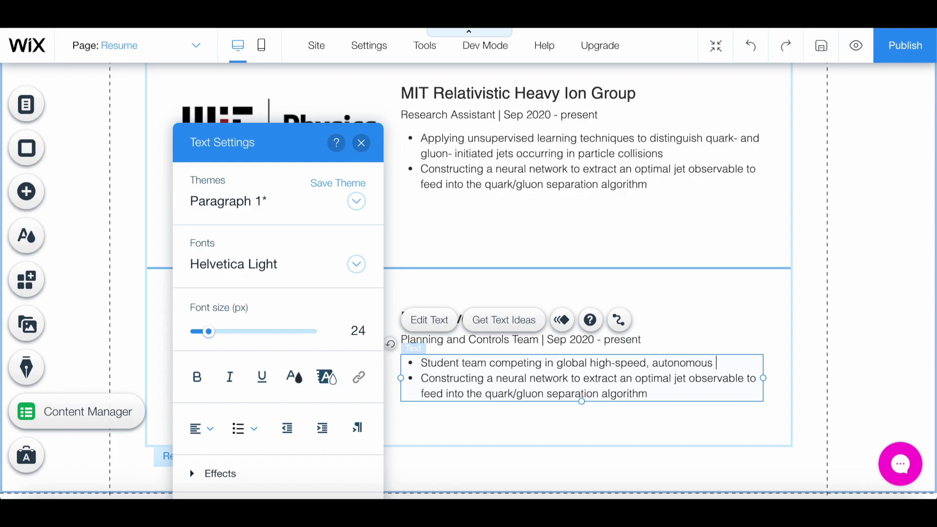
type("racing chall")
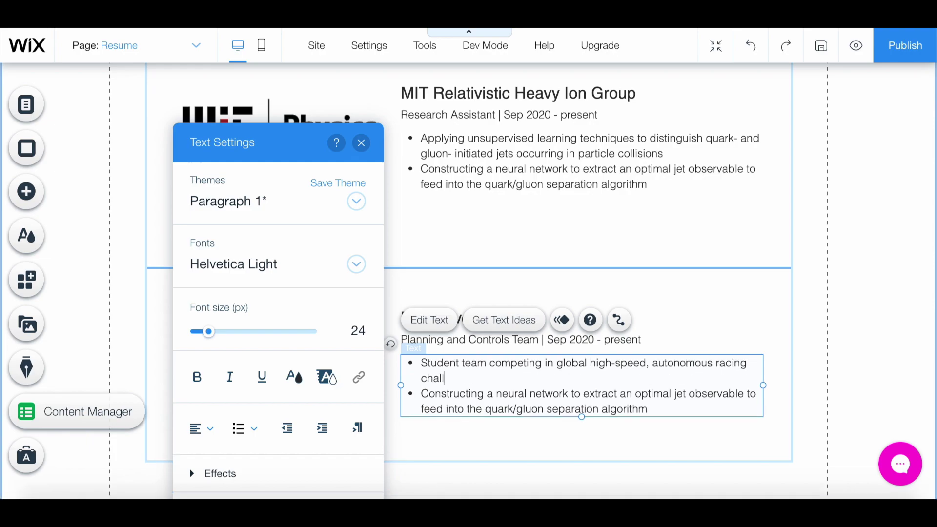
type("enges")
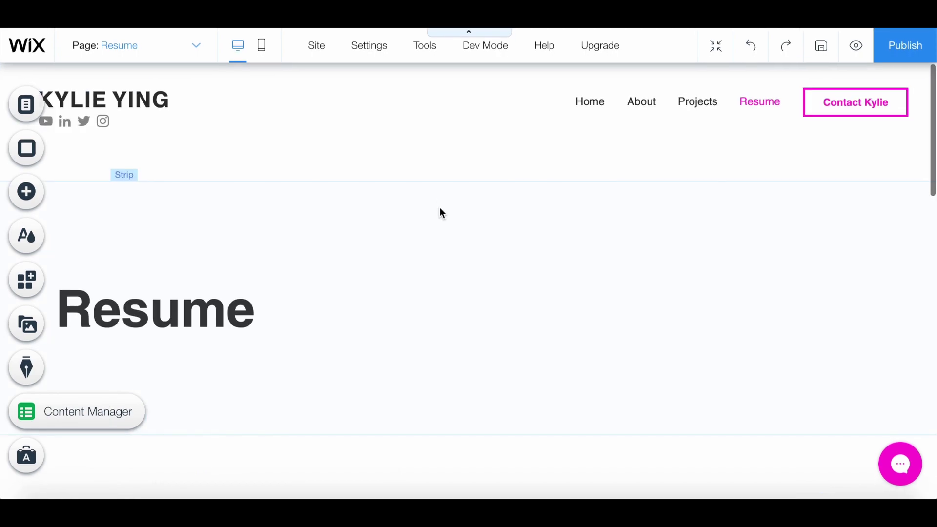
Step: Give the Education heading a Float-In animation from the bottom with a duration of 0.6 seconds
scroll(439, 207, "down", 5)
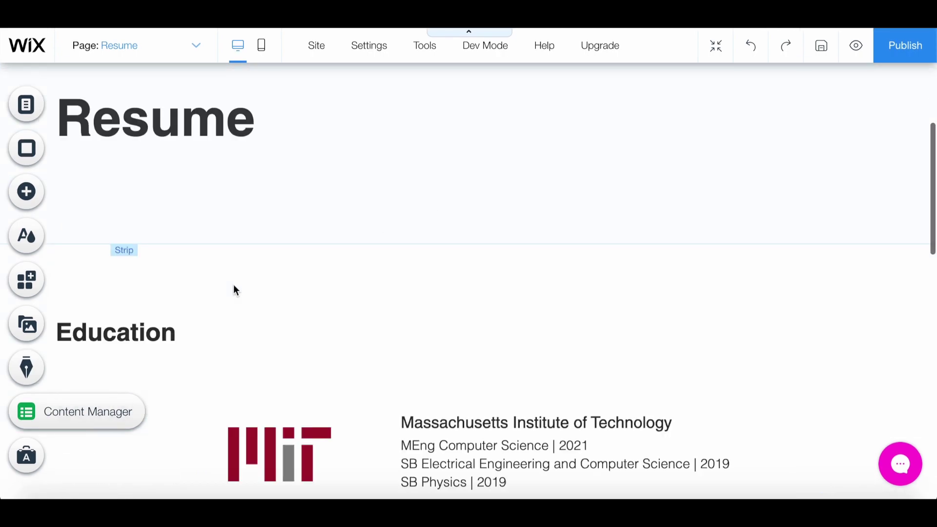
scroll(234, 286, "down", 1)
left_click(166, 288)
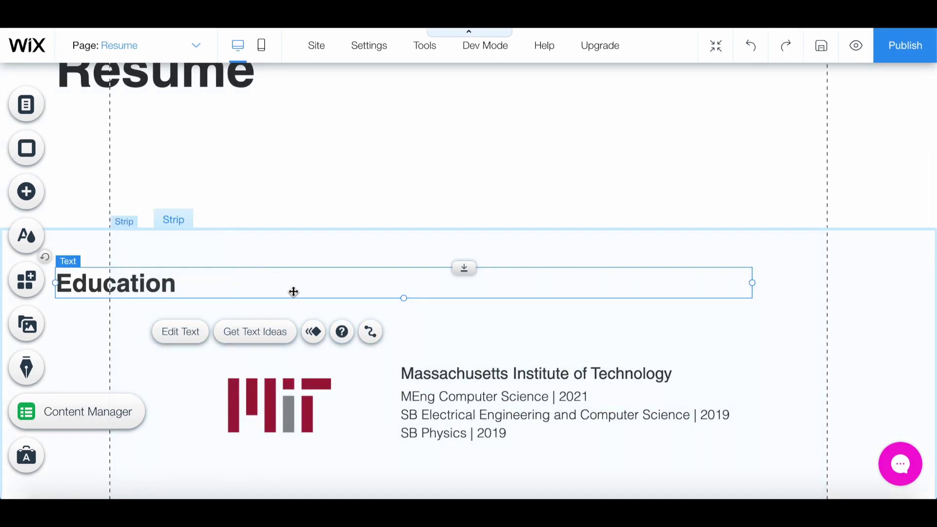
left_click(317, 337)
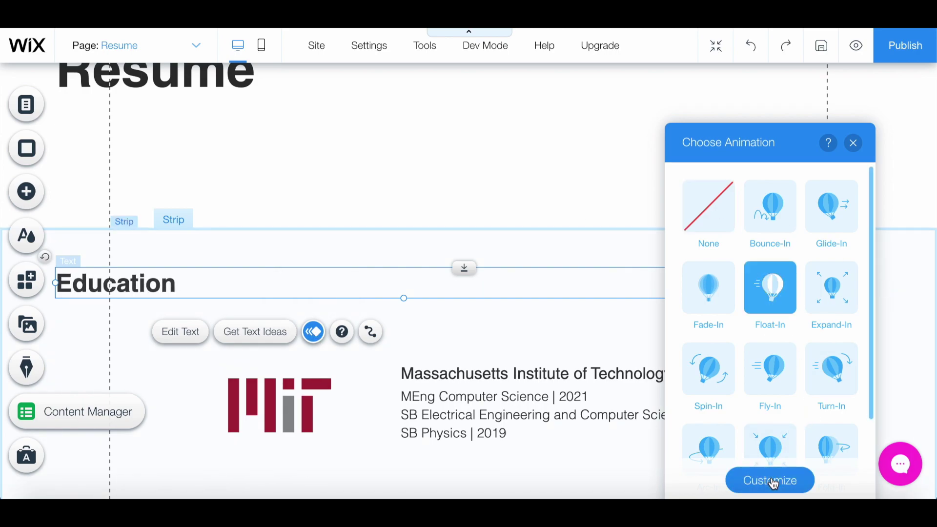
left_click(772, 480)
left_click(770, 297)
left_click(757, 318)
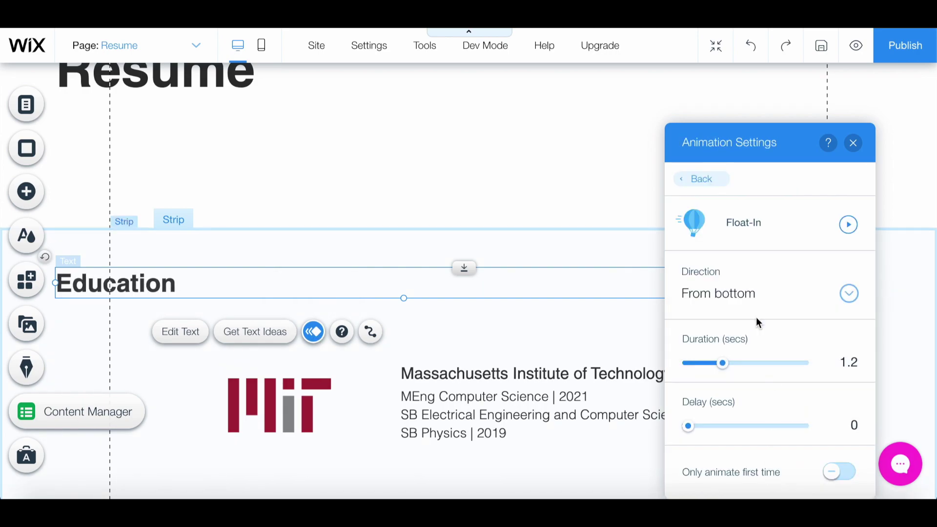
left_click(851, 365)
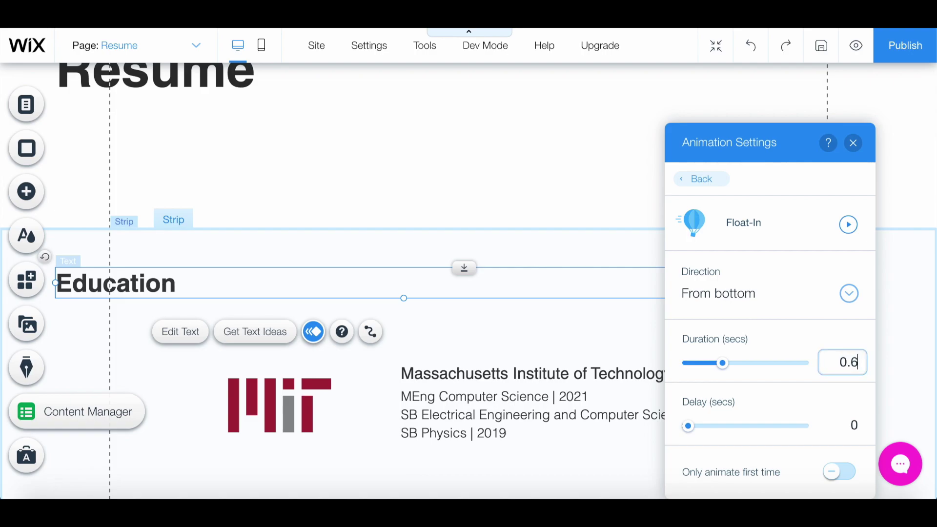
left_click(854, 143)
Step: Give the Education repeater a Float-In animation from the bottom with a duration of 0.6 seconds
left_click(279, 283)
left_click(771, 314)
left_click(780, 482)
left_click(769, 291)
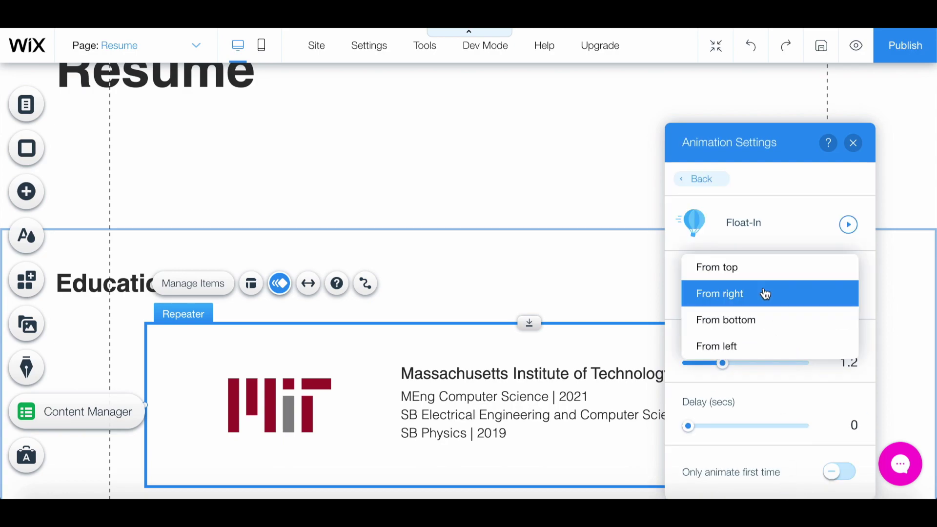
left_click(748, 323)
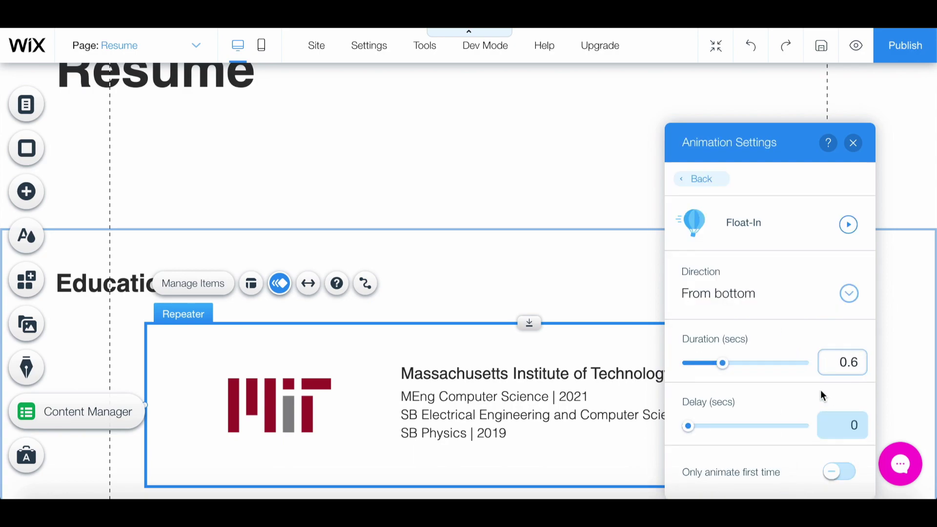
left_click(859, 143)
Step: Give the Experience heading a Float-In animation from the bottom with a duration of 0.6 seconds
scroll(596, 232, "down", 6)
left_click(165, 248)
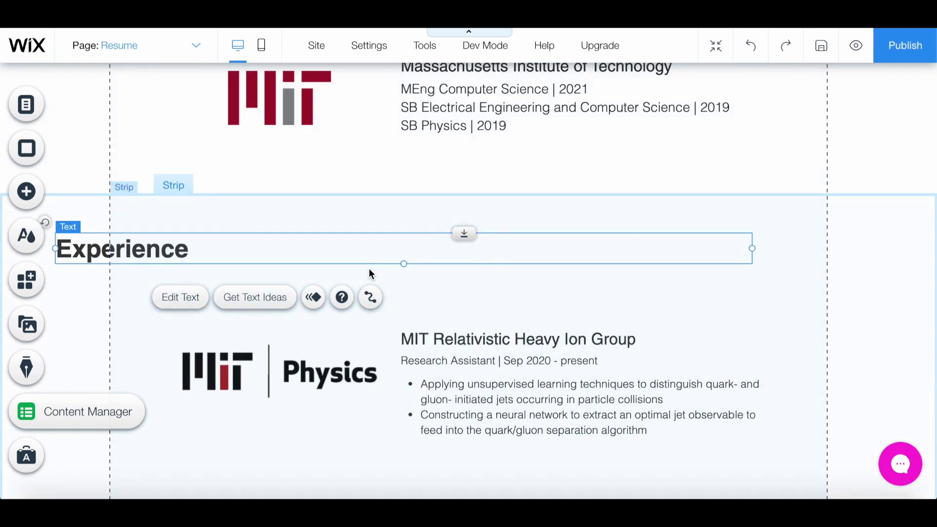
left_click(313, 298)
left_click(769, 299)
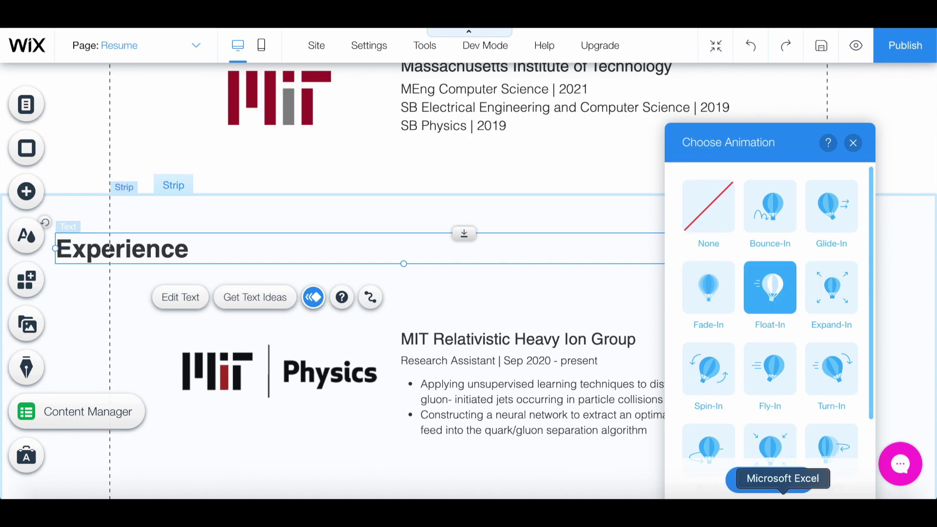
left_click(769, 481)
left_click(741, 291)
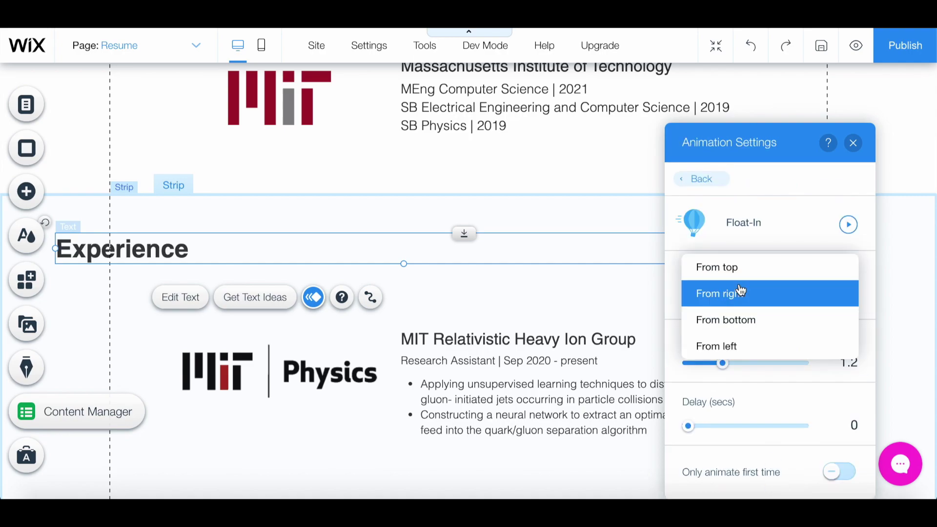
left_click(741, 319)
type("0.6")
left_click(586, 170)
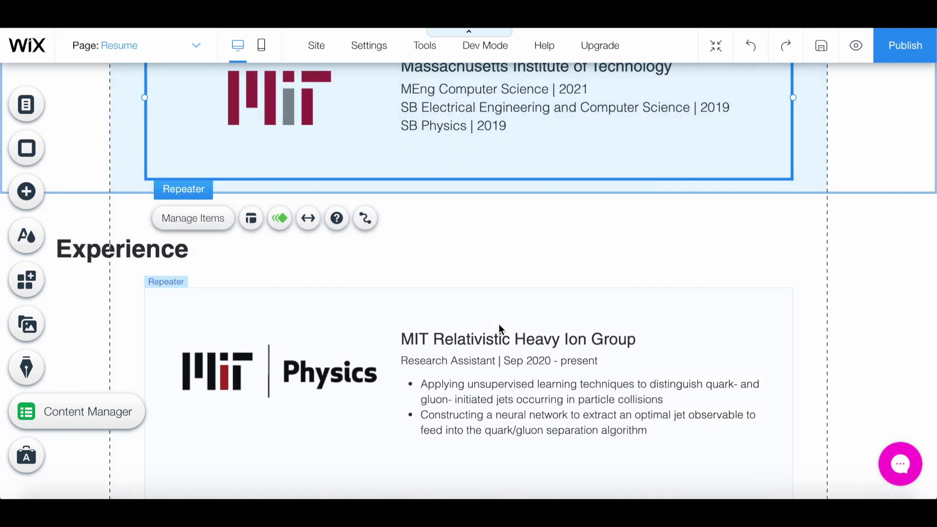
Step: Give the Experience repeater a Float-In animation from the bottom with a duration of 0.6 seconds
left_click(499, 325)
left_click(591, 285)
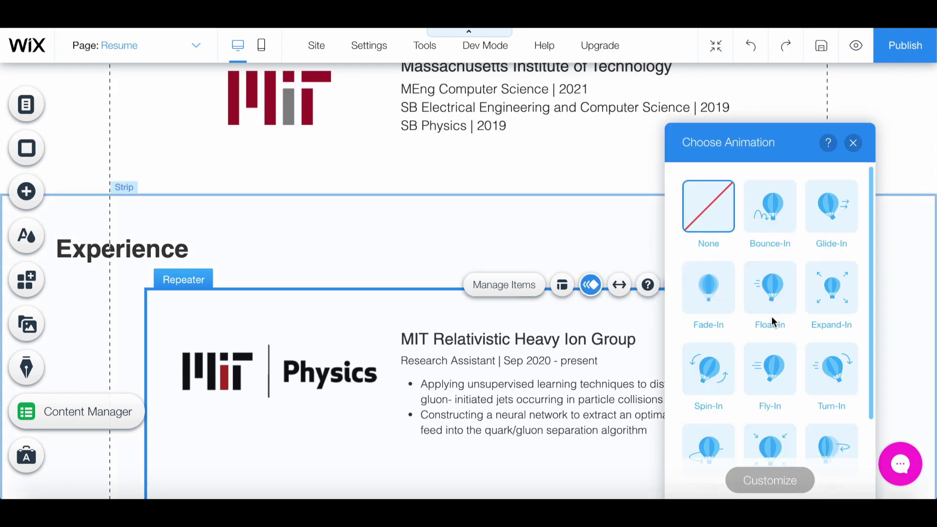
left_click(770, 293)
left_click(780, 481)
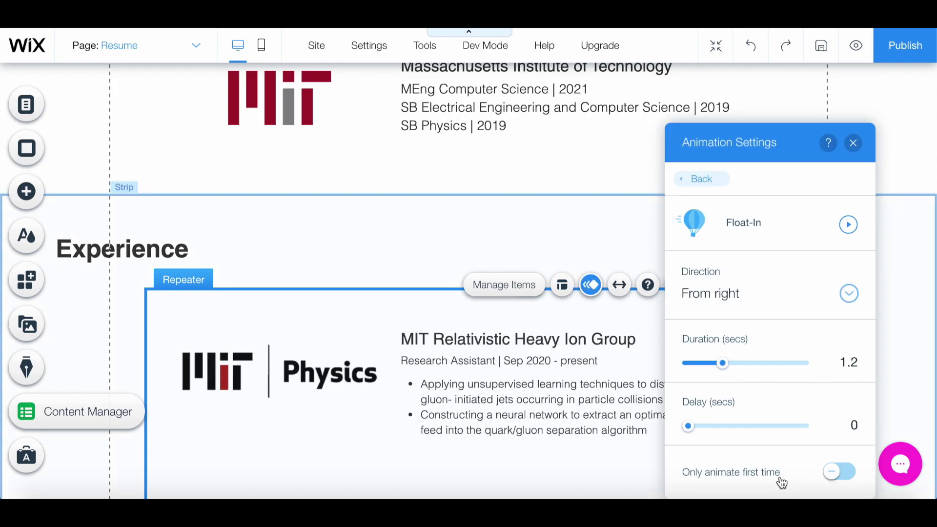
left_click(749, 303)
left_click(747, 322)
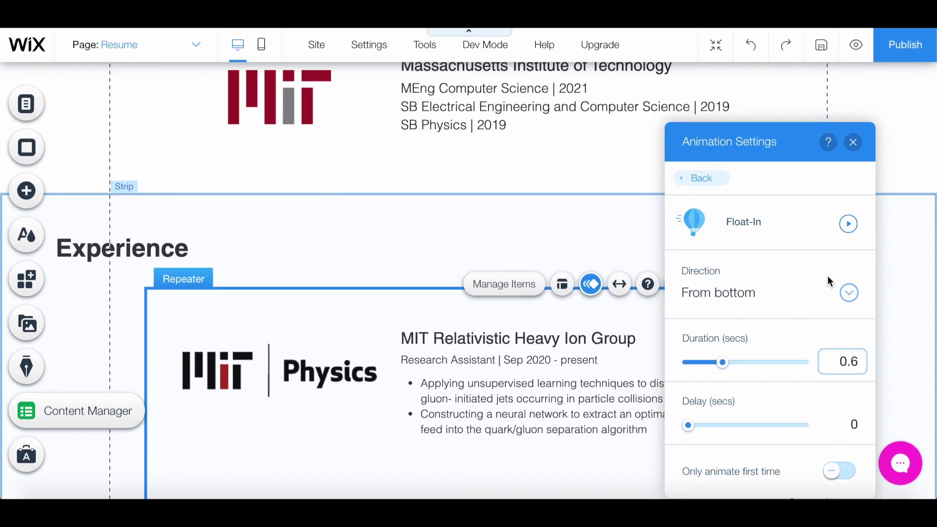
left_click(853, 143)
Step: Publish the website and open the live site
scroll(878, 285, "down", 10)
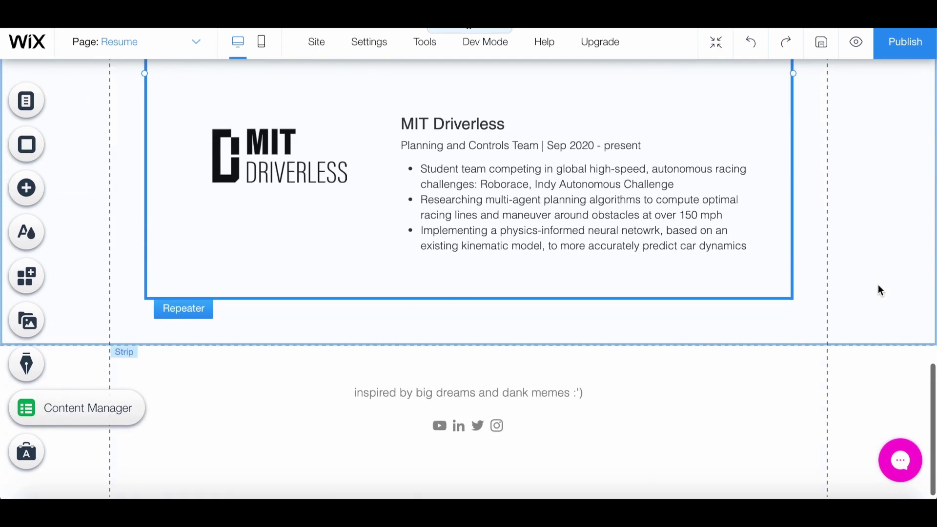
scroll(877, 285, "up", 20)
scroll(879, 285, "up", 3)
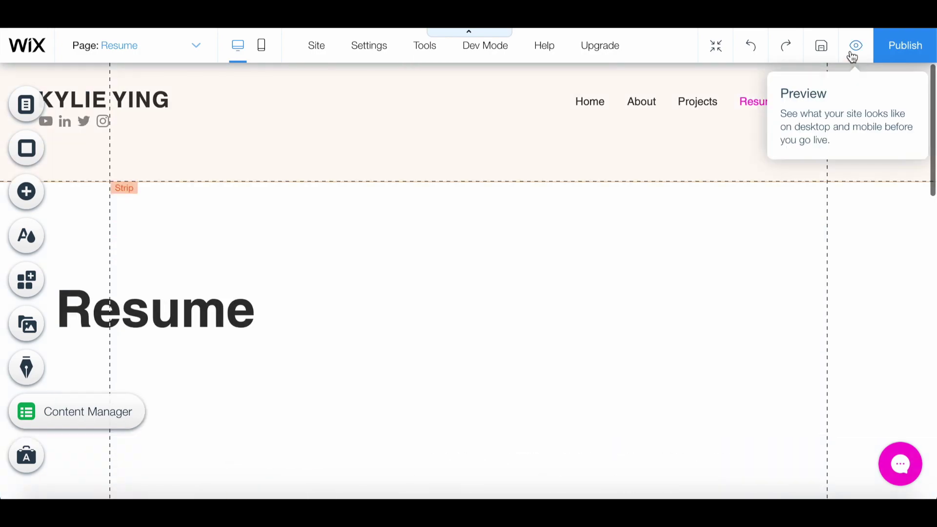
left_click(901, 48)
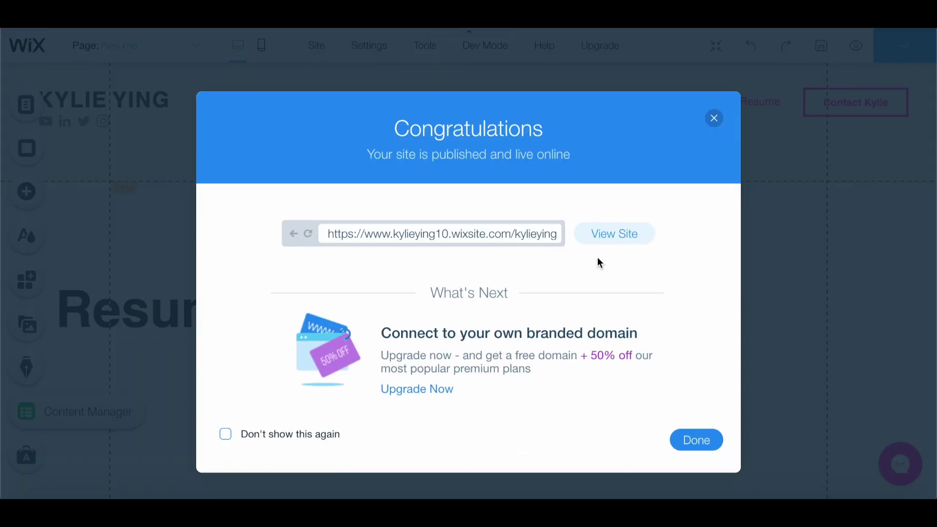
left_click(603, 239)
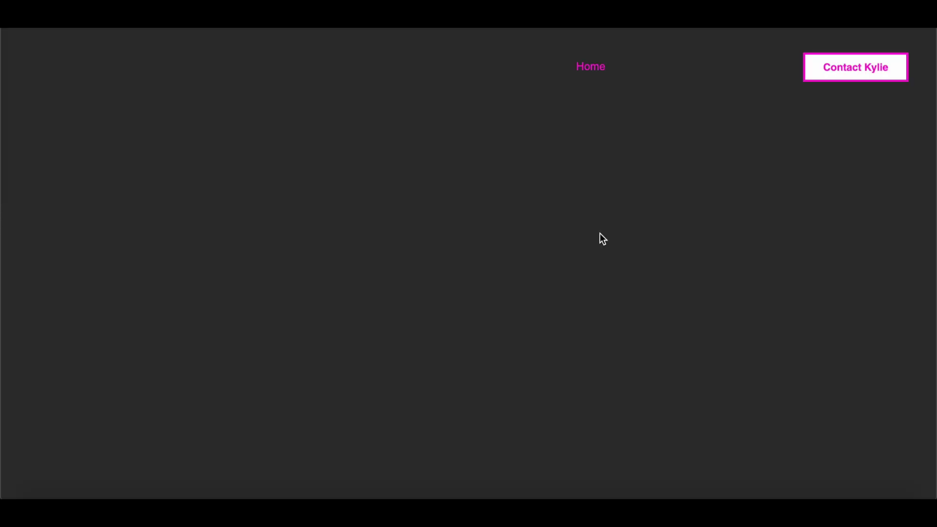
Step: Examine the layout and entrance animations of the Home, Projects and Resume pages on the live site
scroll(599, 233, "down", 10)
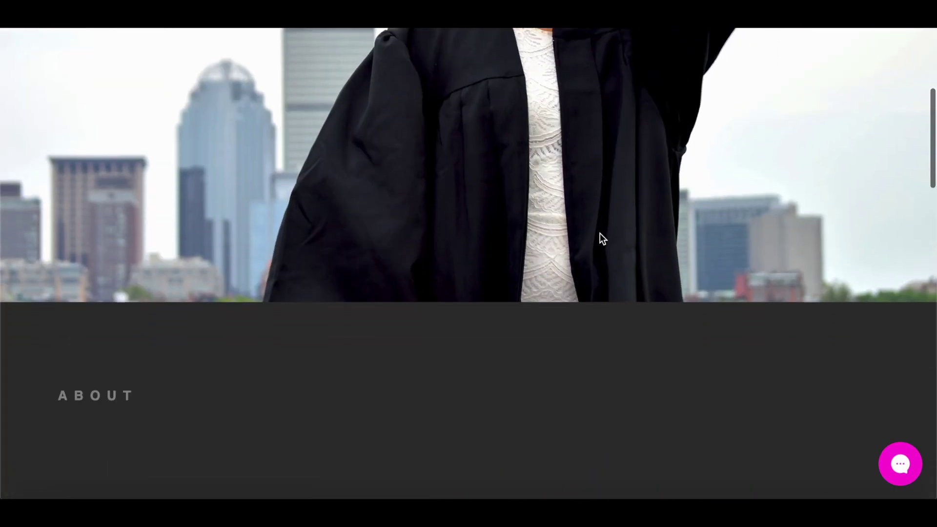
scroll(599, 233, "down", 5)
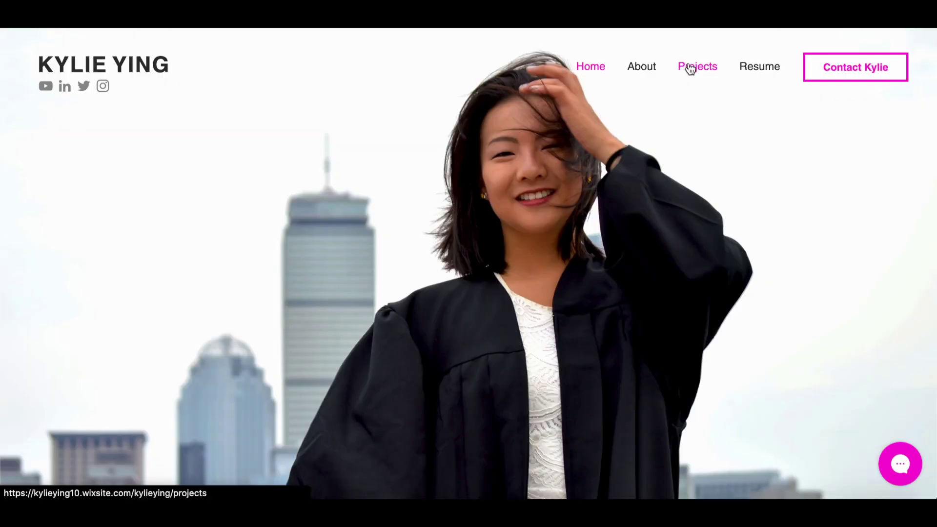
left_click(689, 66)
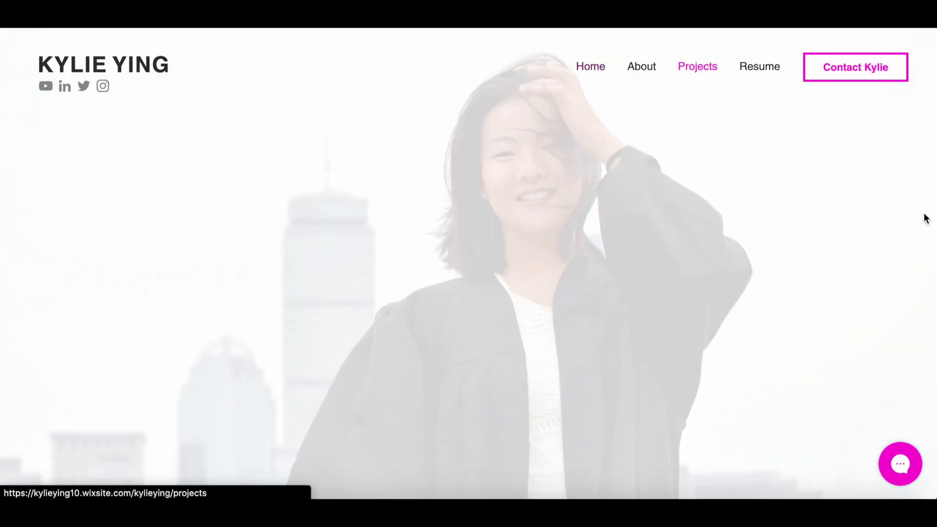
scroll(713, 178, "down", 8)
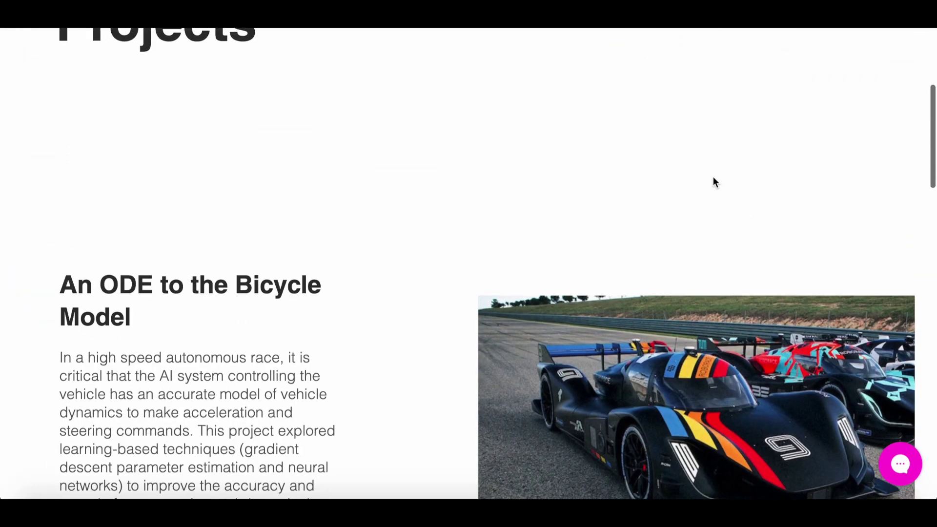
scroll(714, 179, "down", 10)
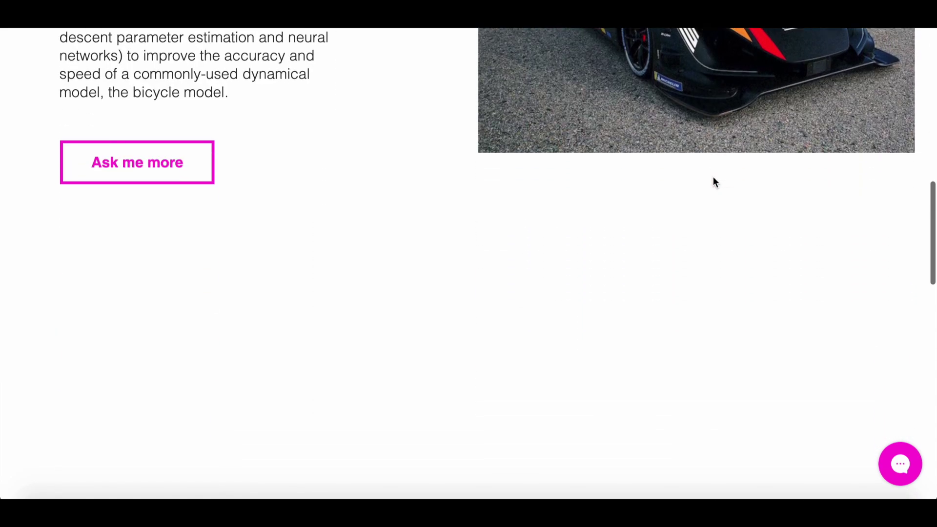
scroll(713, 180, "down", 10)
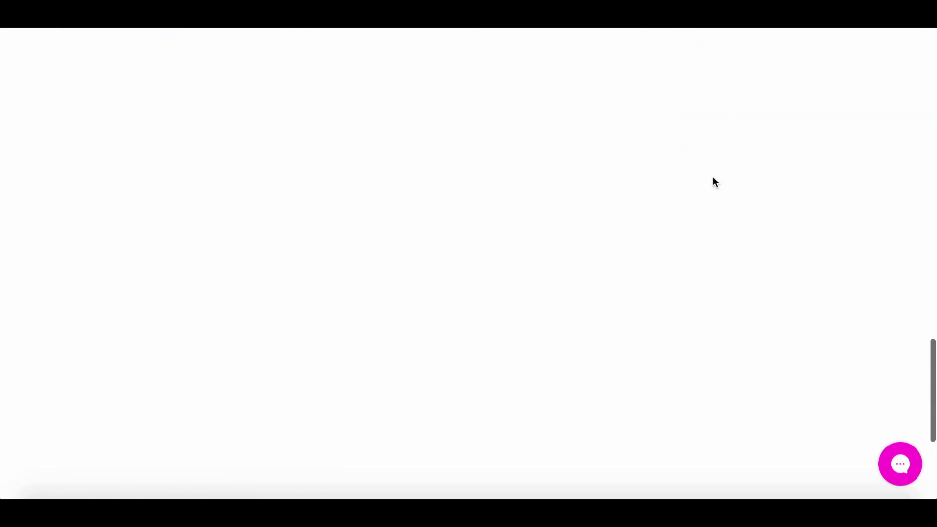
key("Home")
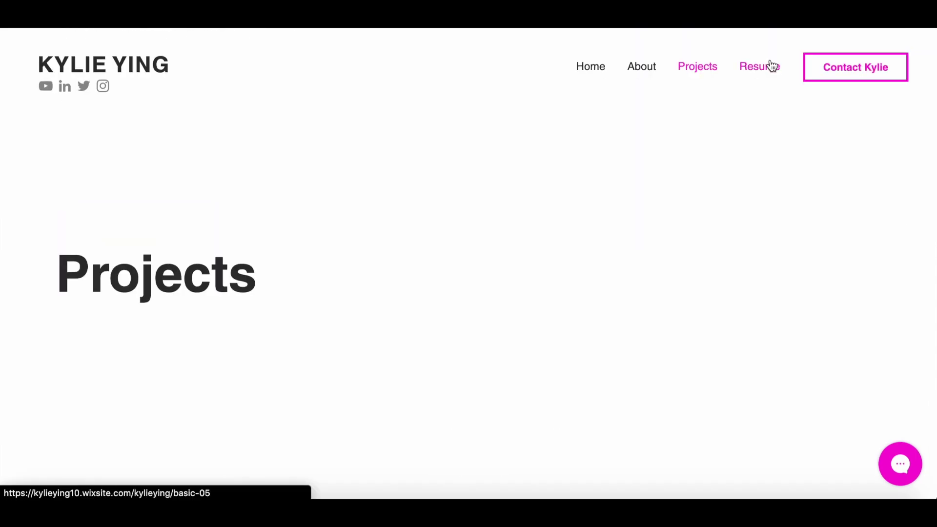
scroll(641, 256, "down", 9)
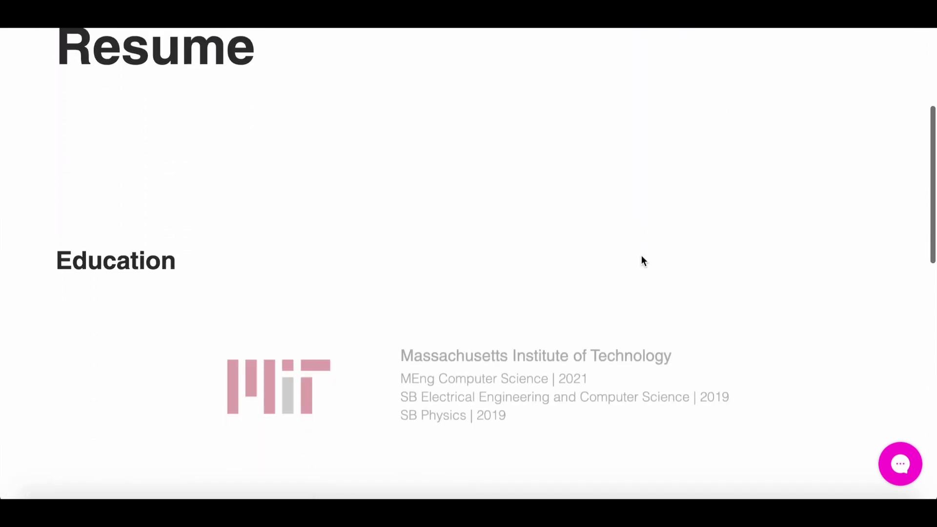